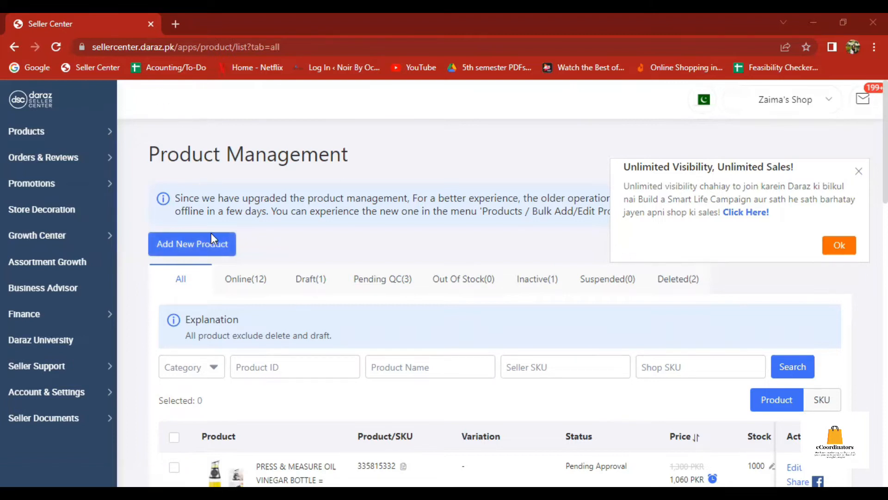
- Start a new product listing and dismiss the campaign announcement
left_click(194, 244)
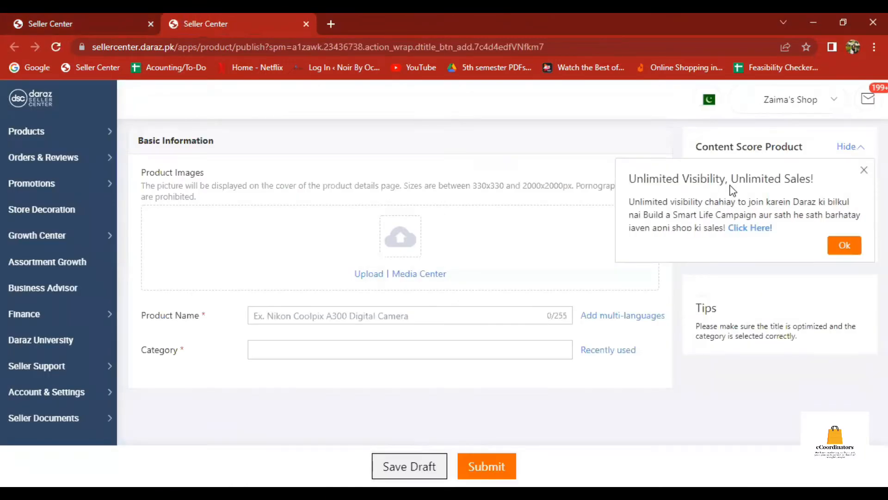
left_click(864, 170)
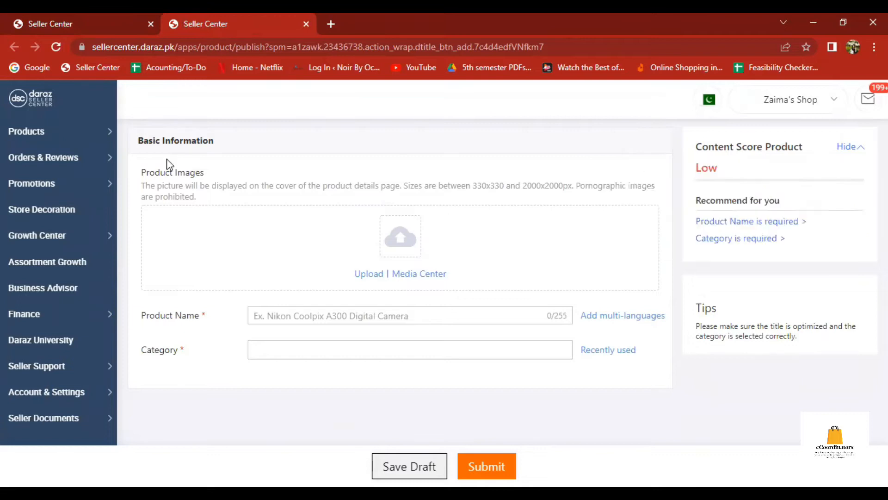
left_click_drag(139, 140, 257, 146)
left_click(257, 146)
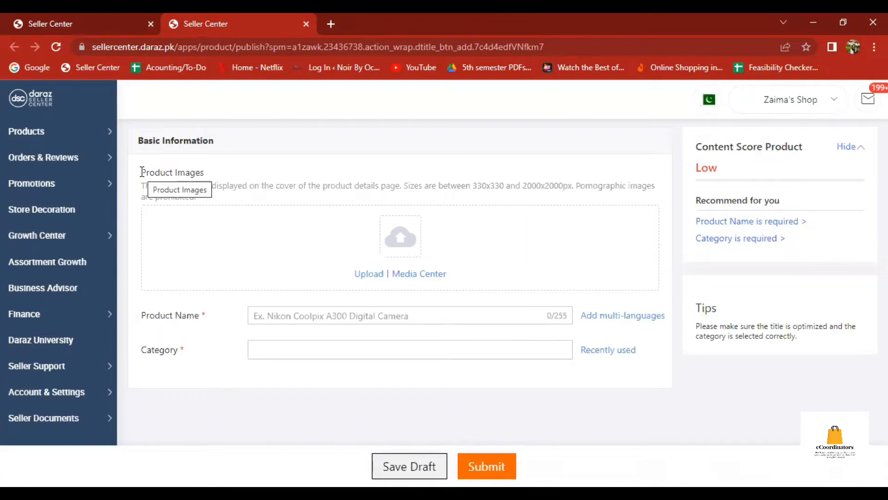
left_click_drag(142, 172, 228, 178)
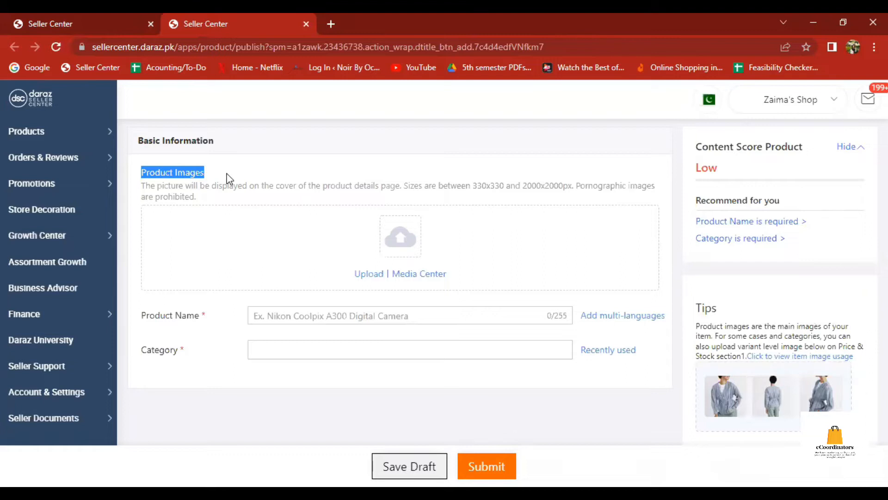
left_click(173, 173)
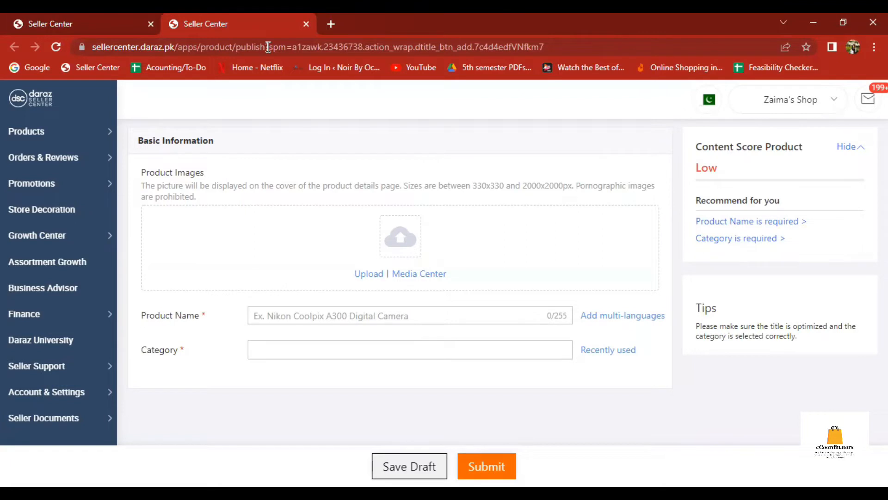
- Search Google Images for "trash bag holder" in a new browser tab
key("ctrl+t")
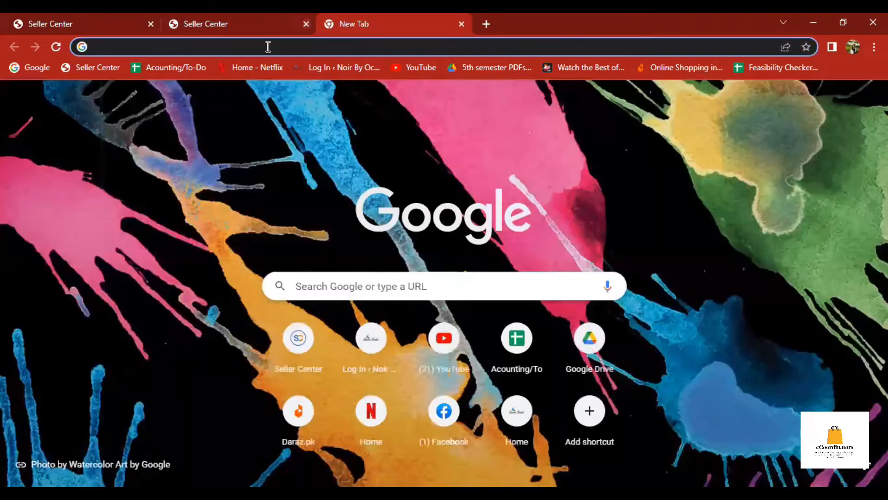
left_click(284, 43)
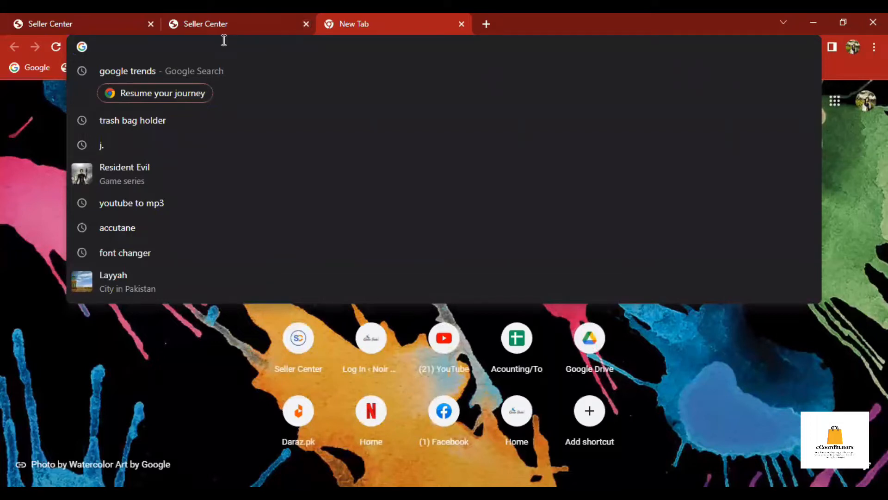
type("tr")
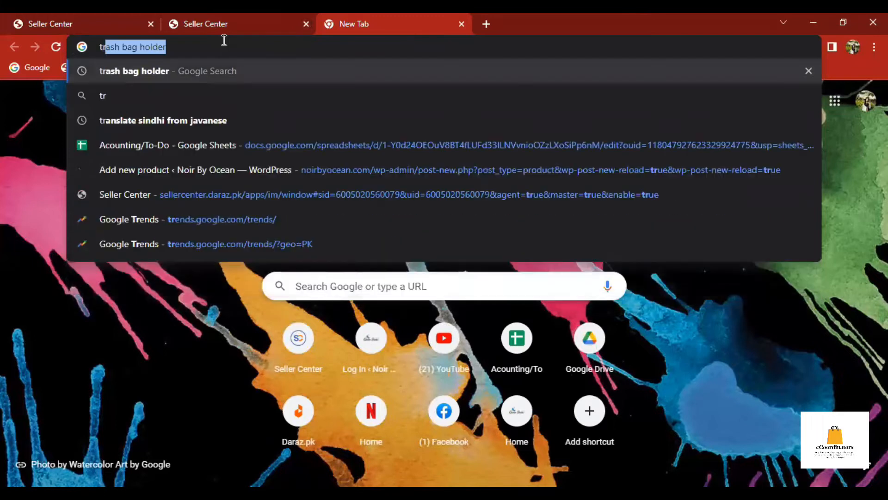
key("Return")
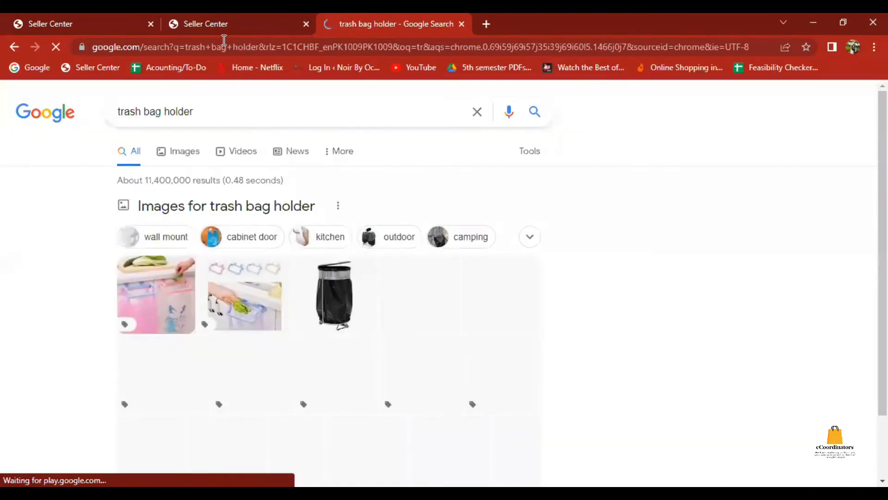
left_click(179, 154)
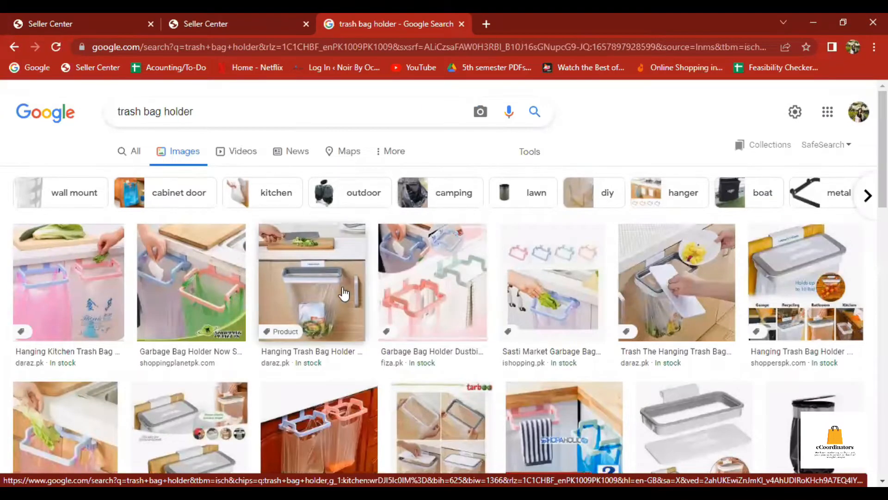
- Examine the price and details of the Daraz "MM Attach-A-Trash The Hanging Trash Bag Holder" image result
left_click(316, 267)
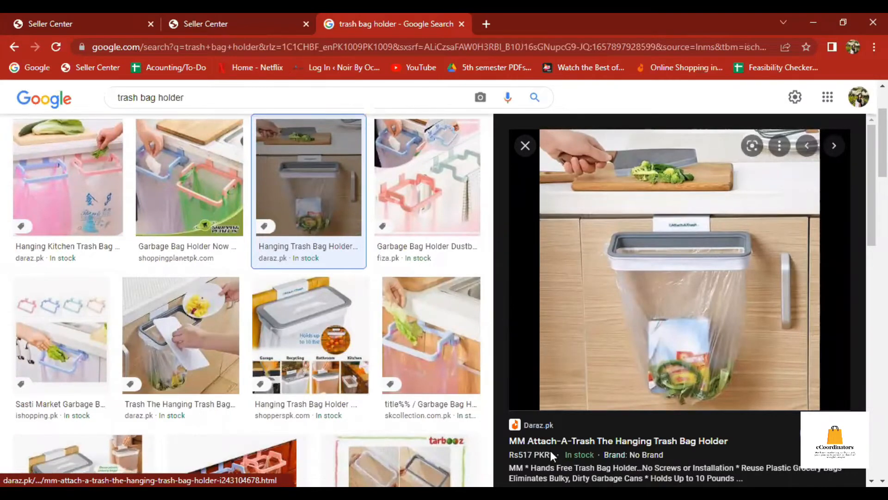
scroll(550, 451, "down", 1)
scroll(551, 450, "down", 2)
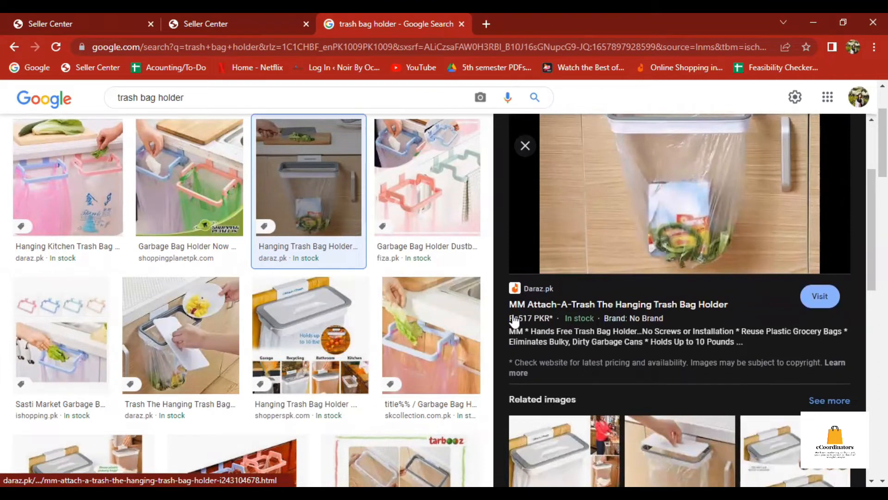
left_click_drag(512, 317, 550, 319)
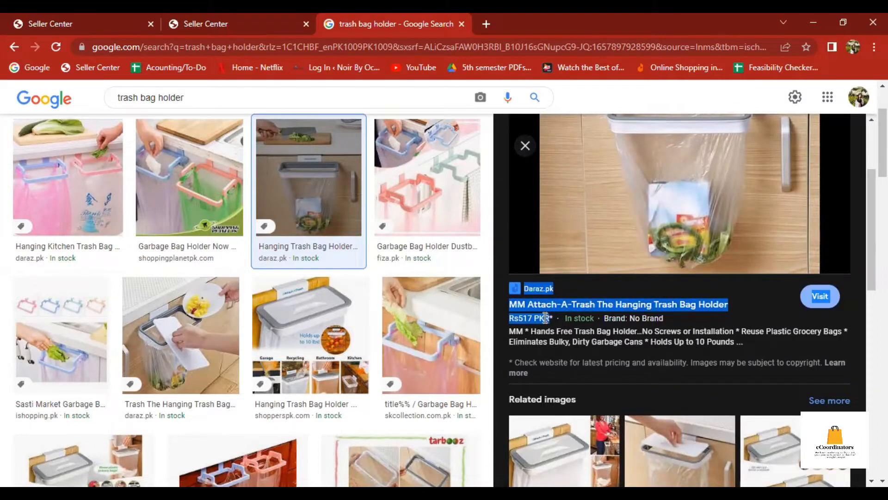
left_click(542, 318)
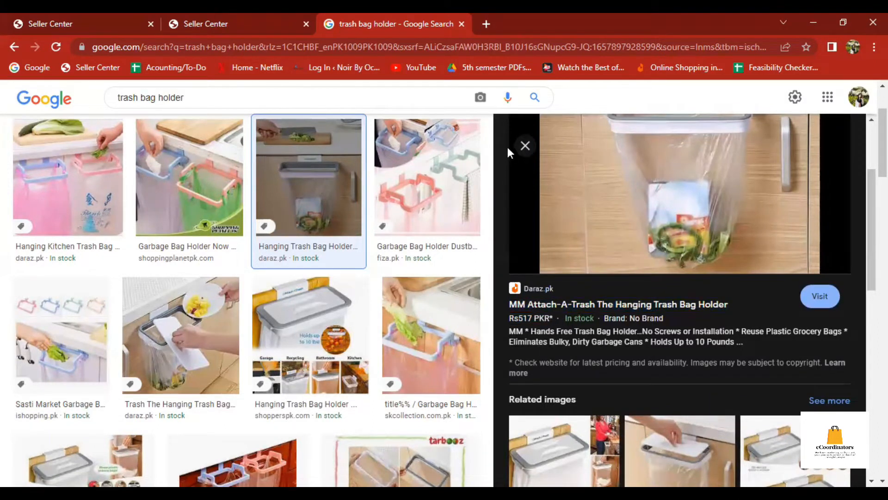
key("Escape")
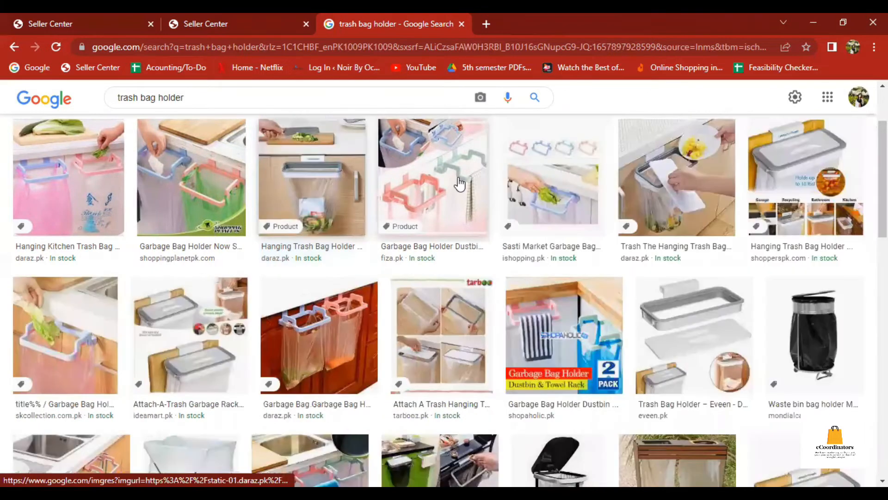
scroll(459, 184, "up", 3)
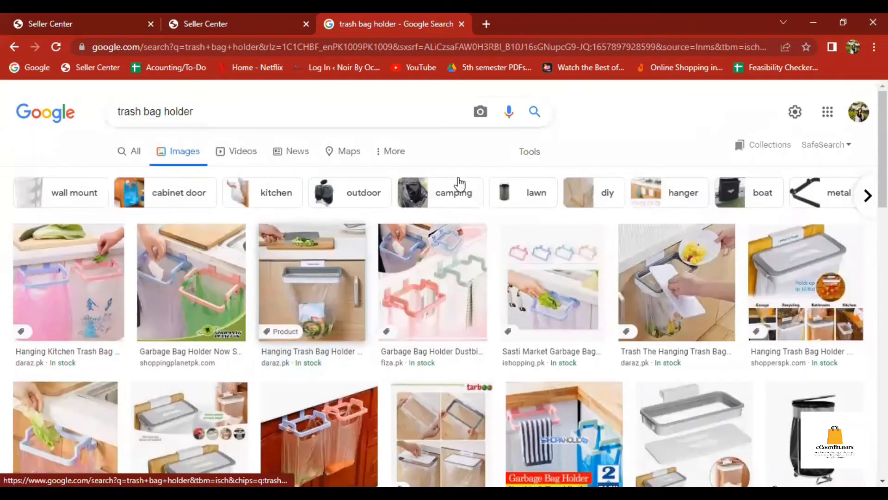
- Compare the enlarged previews of several trash bag holder images from Daraz and ShoppersPk
left_click(316, 264)
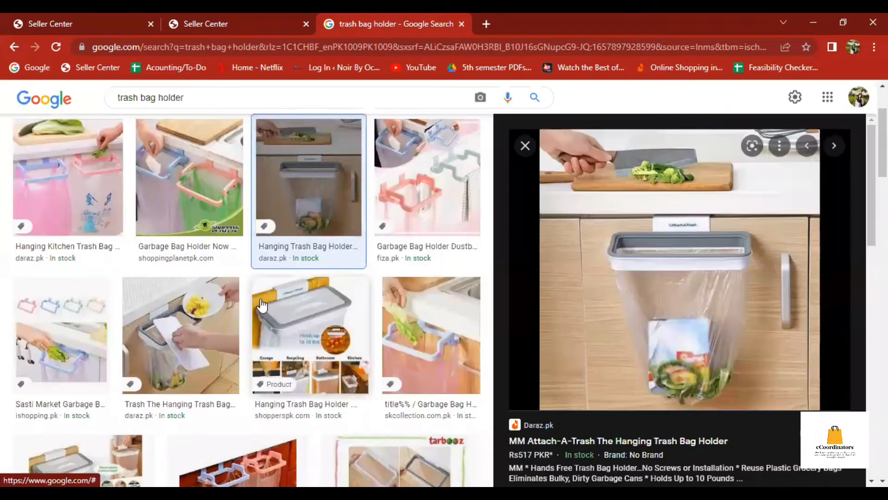
left_click(310, 325)
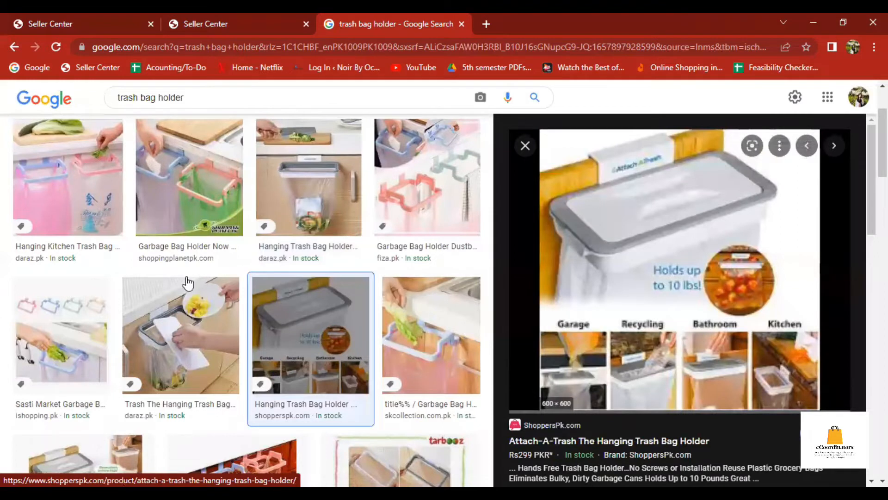
left_click(183, 332)
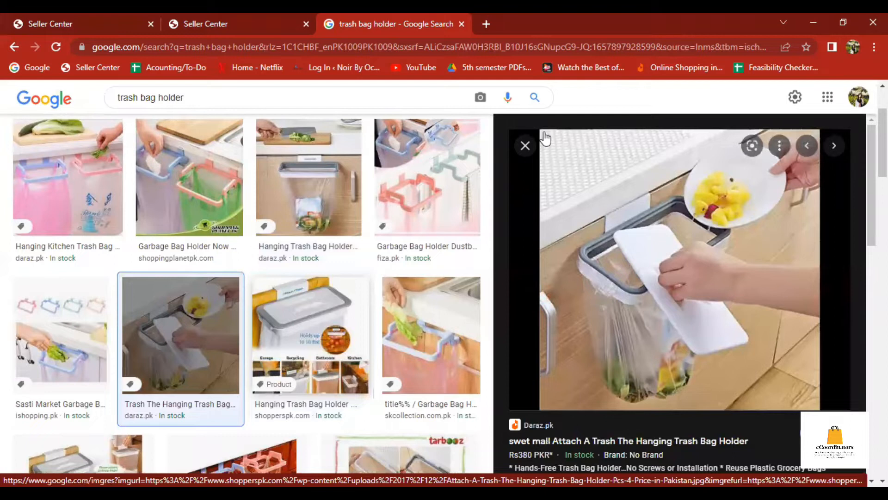
left_click(525, 146)
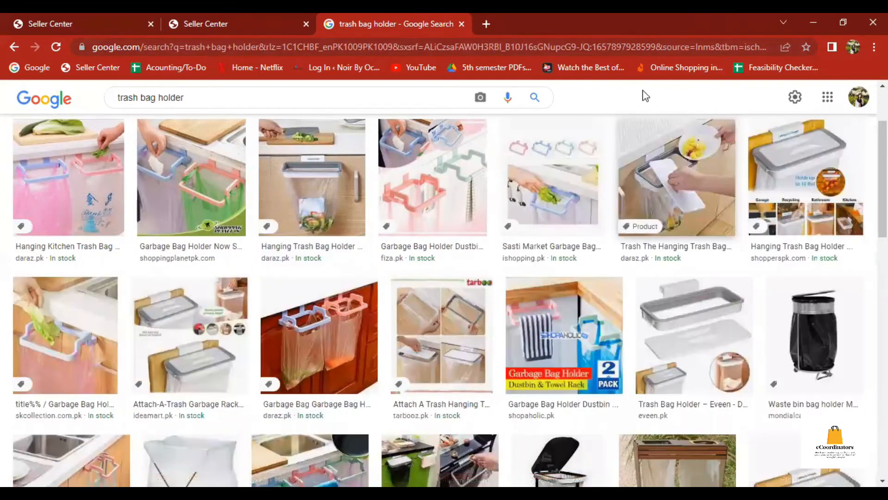
left_click(665, 170)
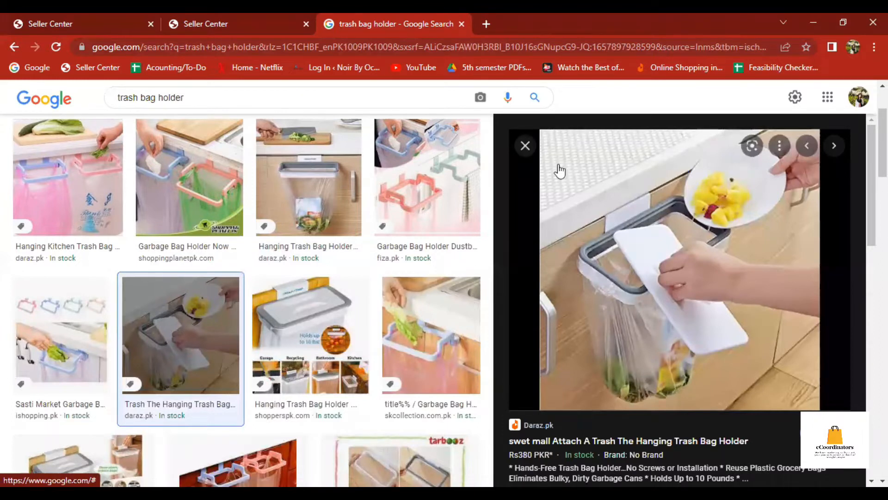
key("Escape")
scroll(580, 240, "down", 3)
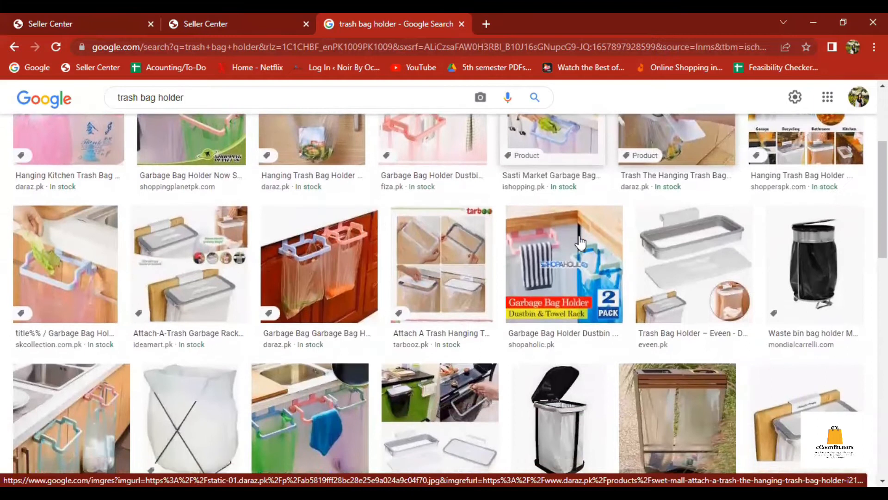
scroll(580, 241, "up", 2)
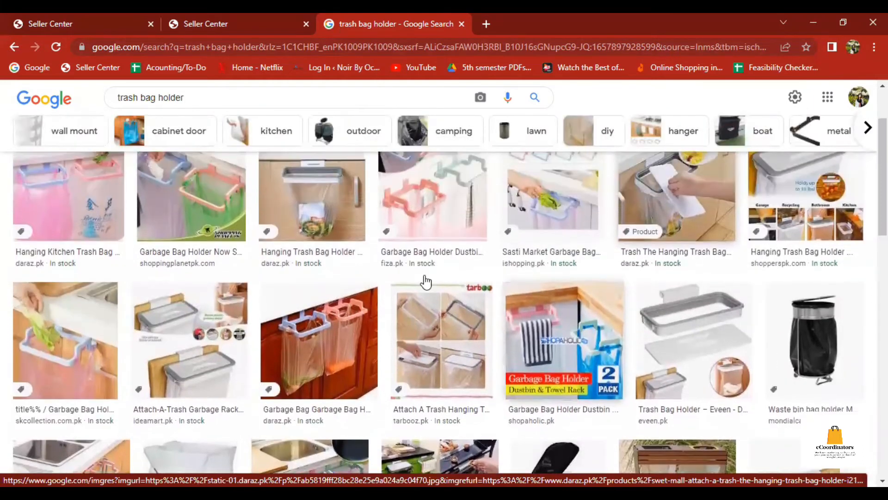
left_click(340, 330)
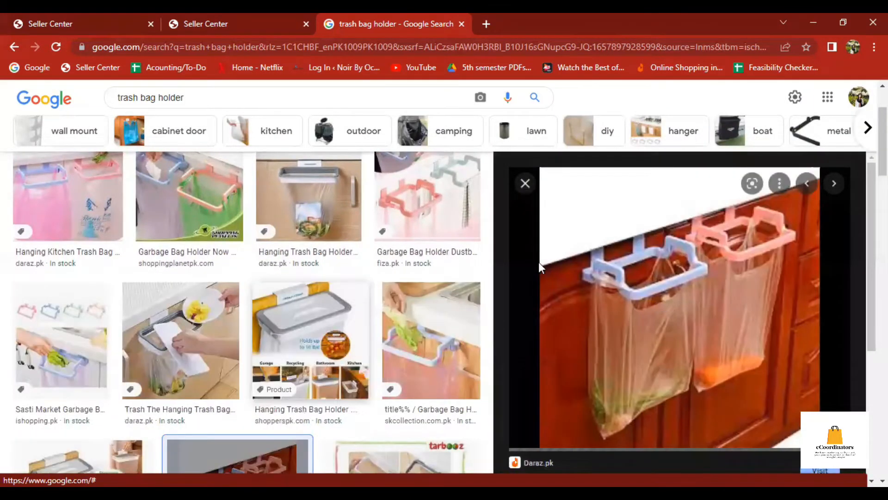
left_click(186, 329)
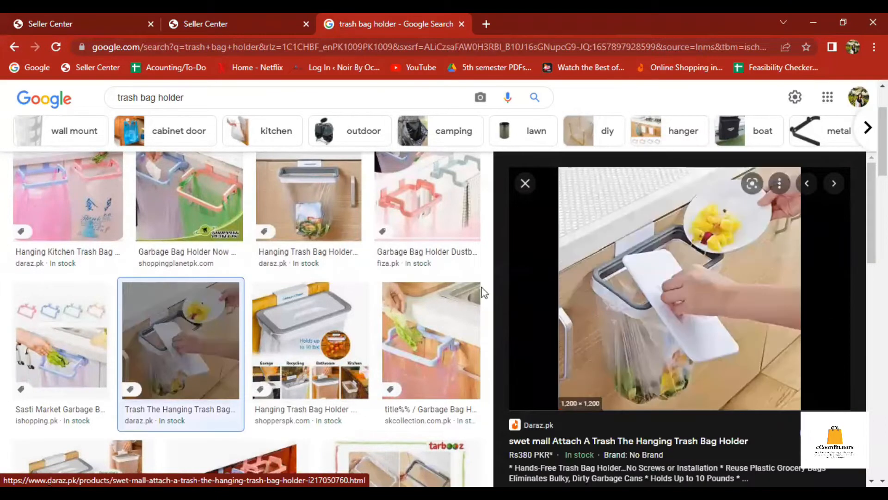
- Save the Daraz "MM Attach-A-Trash The Hanging Trash Bag Holder" image to Downloads as a JPEG under its suggested name
scroll(283, 253, "up", 3)
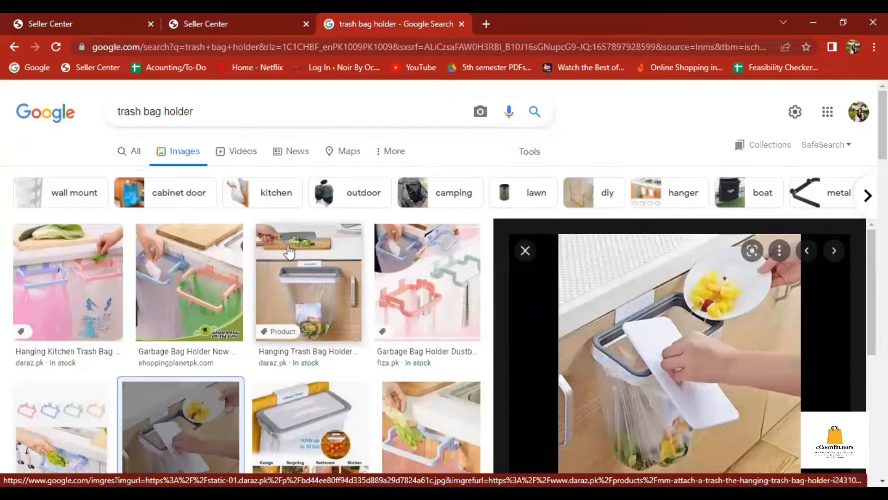
left_click(313, 276)
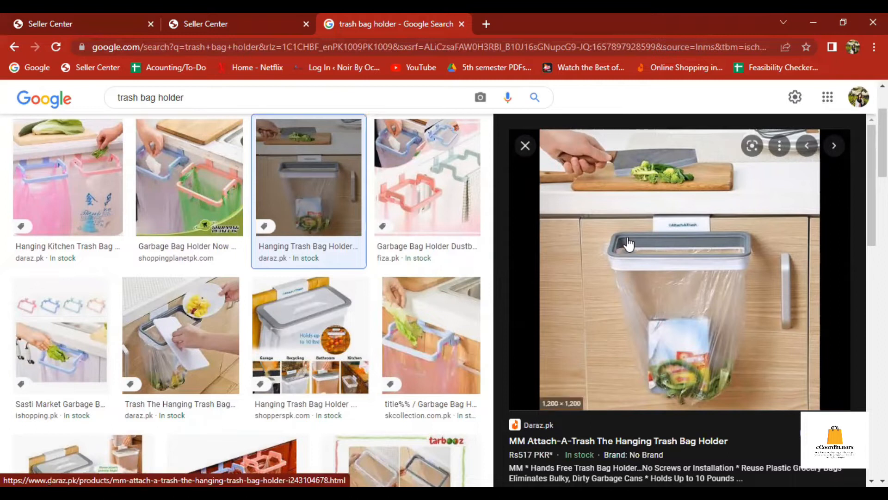
right_click(665, 201)
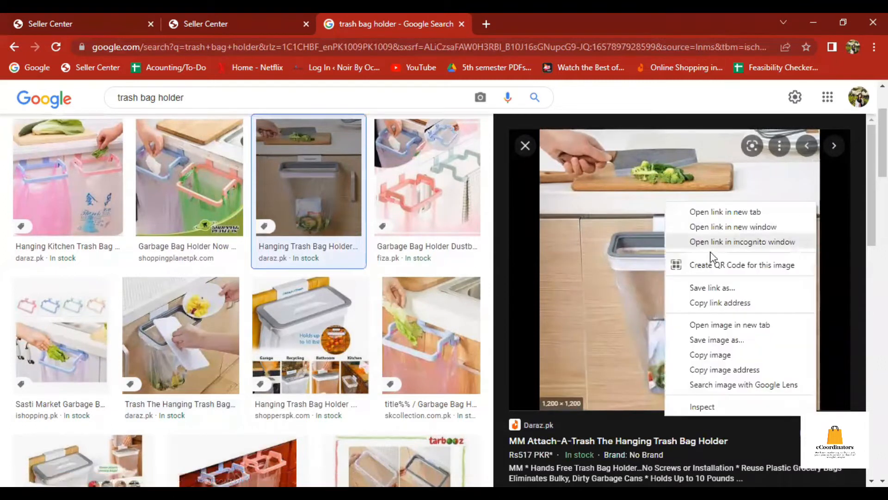
left_click(733, 341)
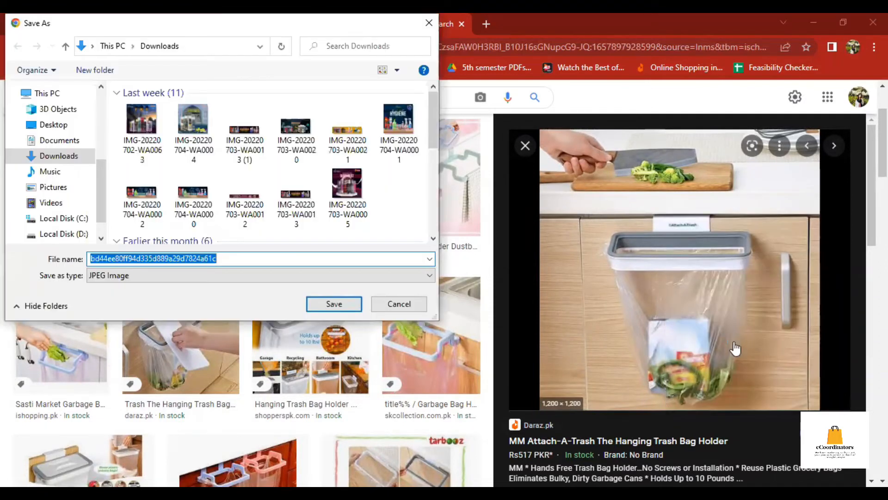
key("Return")
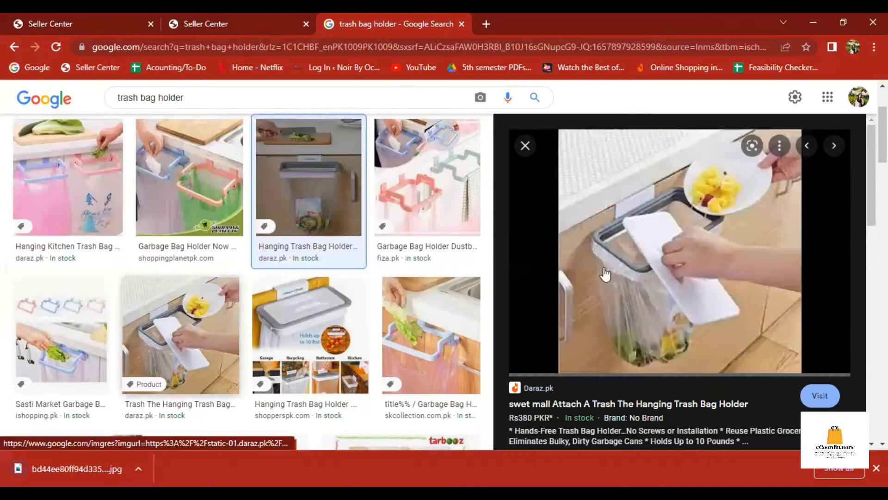
- Save the ShoppersPk "Attach-A-Trash The Hanging Trash Bag Holder" image to Downloads as Attach-A-Trash-The-Hanging-Trash-Bag-Holder-Pcs-4-Price-in-Pakistan
left_click(347, 296)
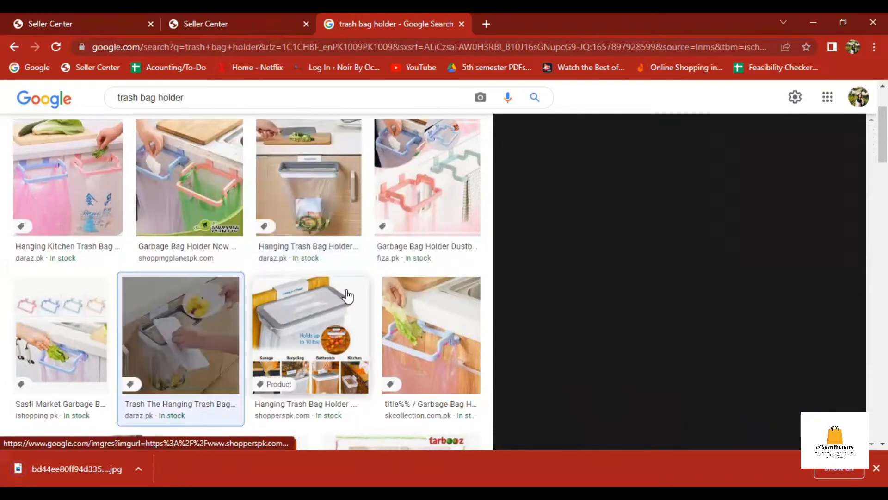
left_click(587, 211)
right_click(586, 211)
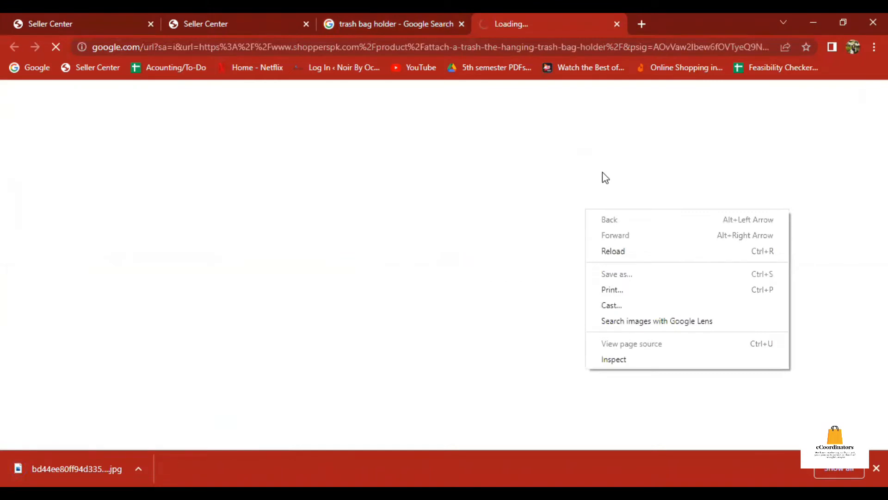
key("ctrl+w")
right_click(661, 206)
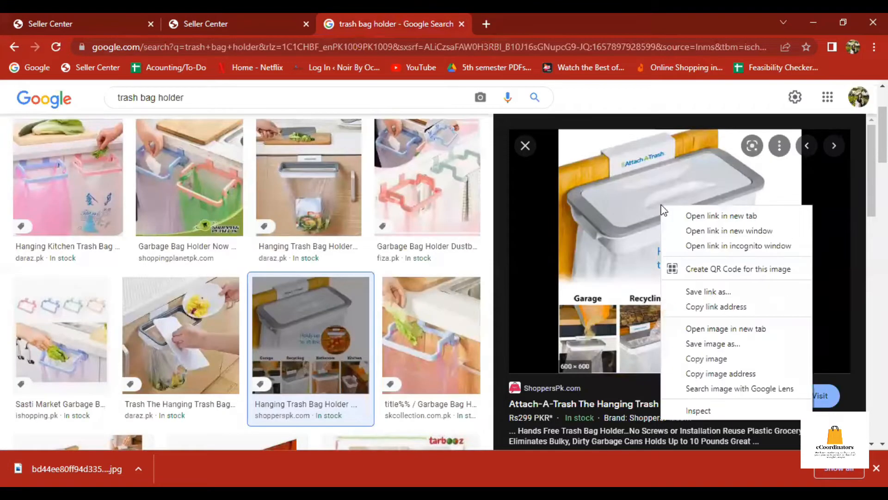
left_click(742, 349)
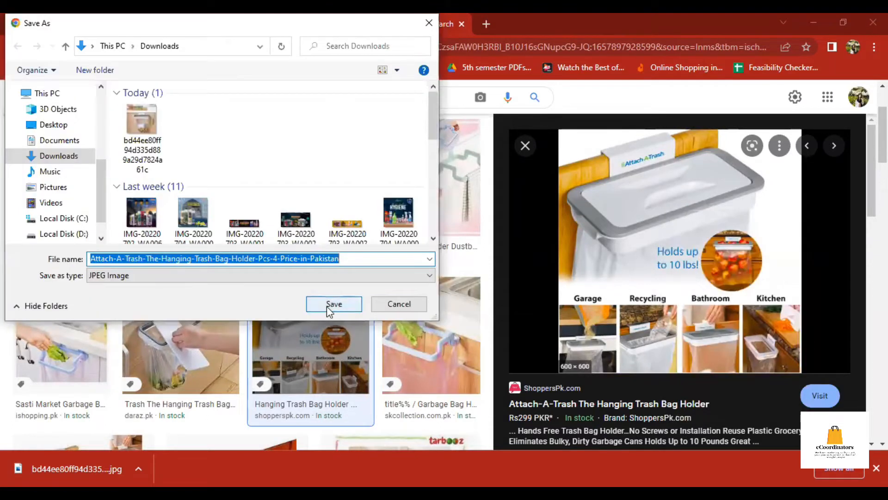
left_click(330, 307)
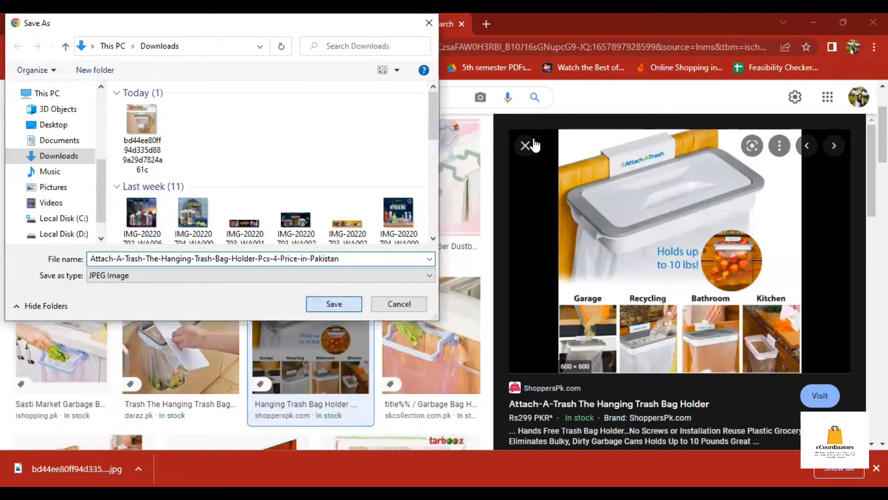
- Complete the save of the ShoppersPk trash bag holder image and close its enlarged preview
key("Return")
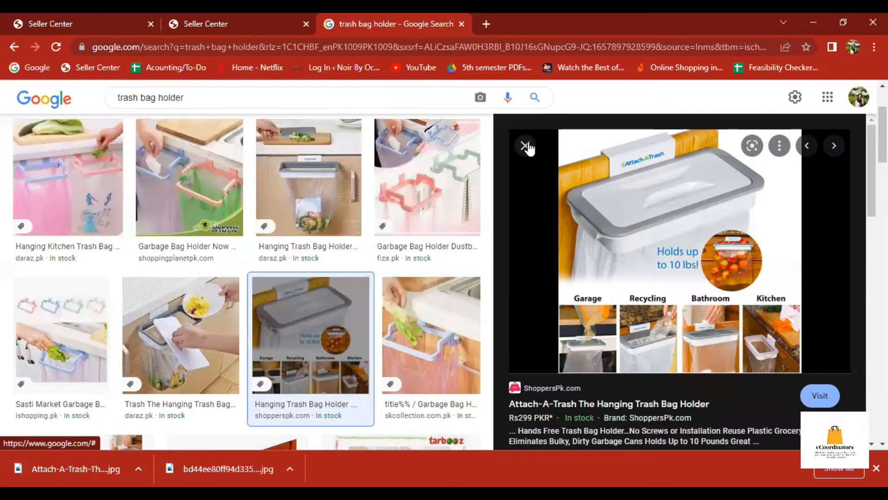
left_click(526, 146)
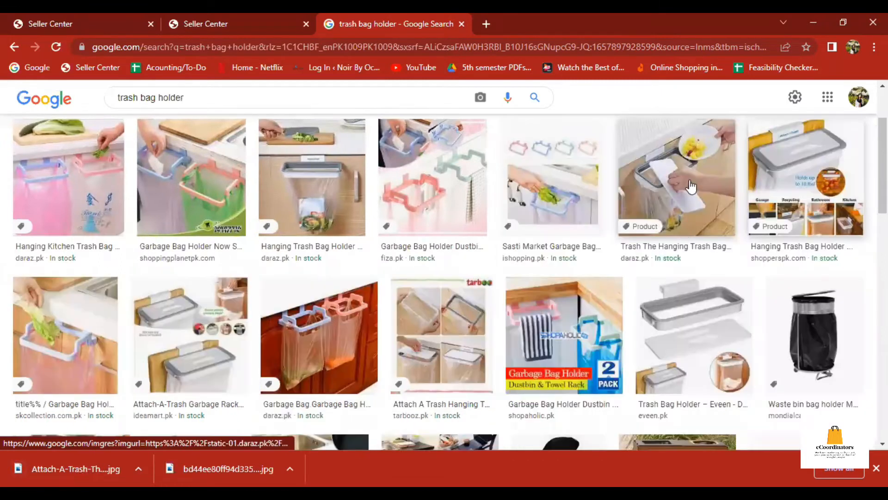
- Save another copy of the Daraz "MM Attach-A-Trash The Hanging Trash Bag Holder" image to Downloads under the suggested name ending in (1)
left_click(336, 170)
right_click(655, 199)
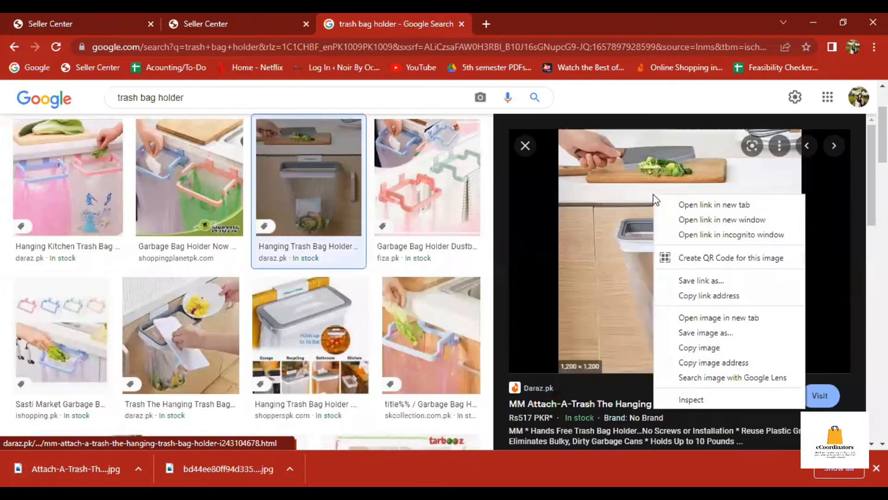
left_click(717, 337)
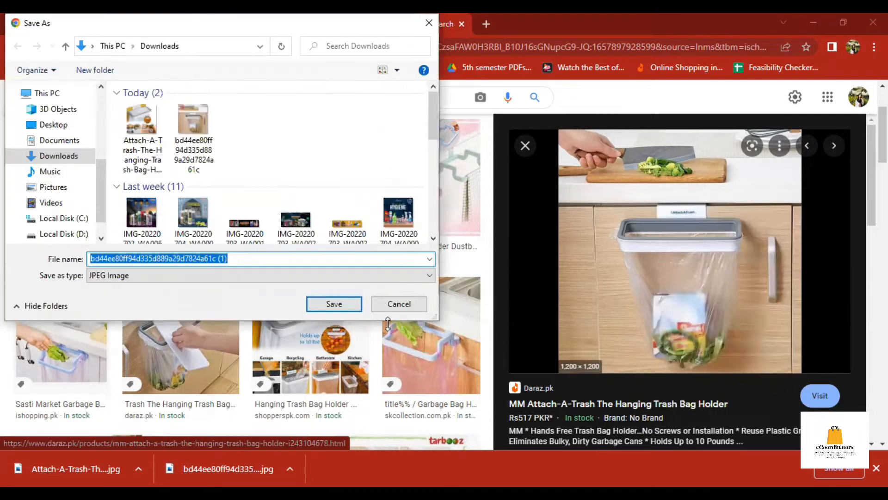
left_click(317, 308)
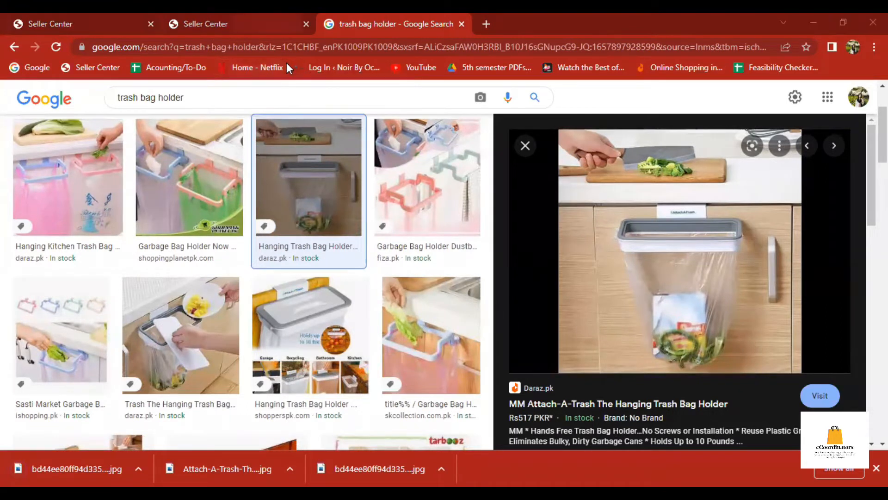
- Return to the Seller Center product form and dismiss the "Unlimited Visibility, Unlimited Sales!" notification
key("ctrl+shift+Tab")
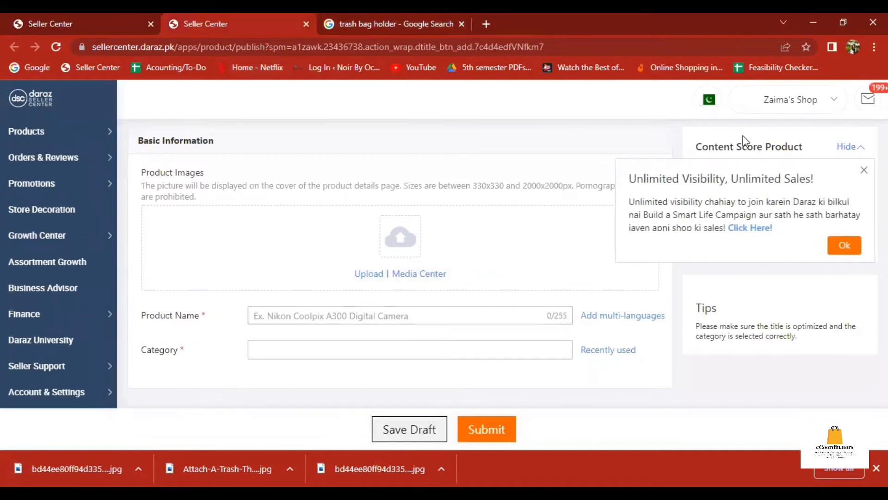
scroll(515, 191, "down", 1)
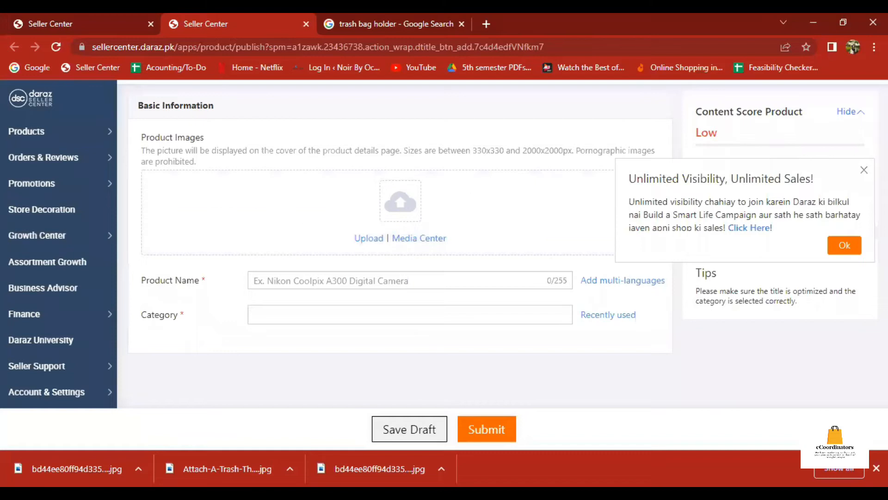
left_click(845, 245)
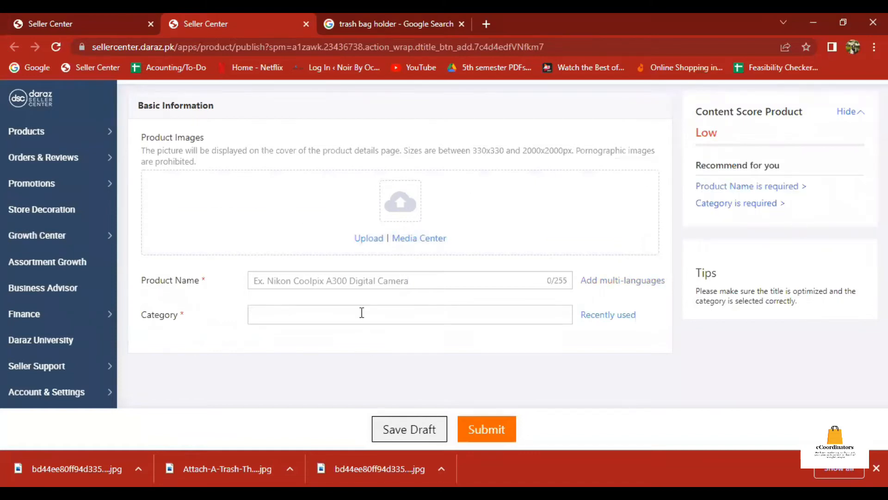
- Enter "Trash Bag Holder - Easy To Use" as the product name of the new listing
left_click(384, 277)
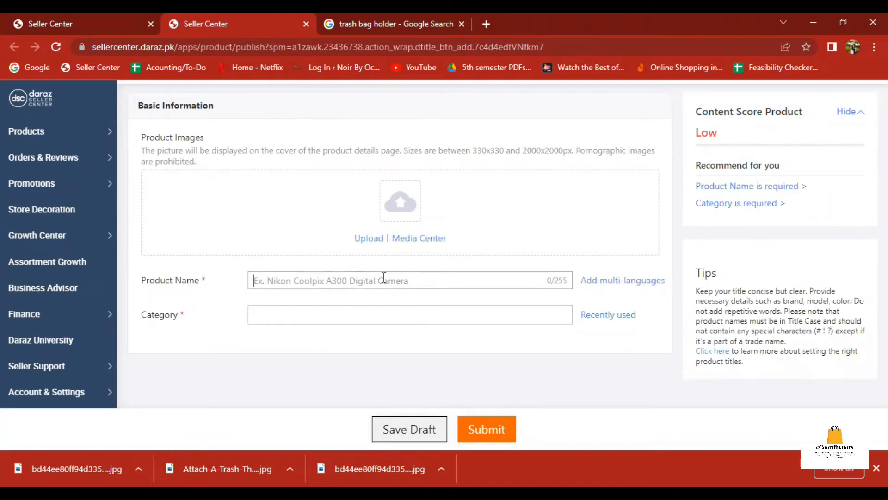
left_click_drag(143, 279, 200, 282)
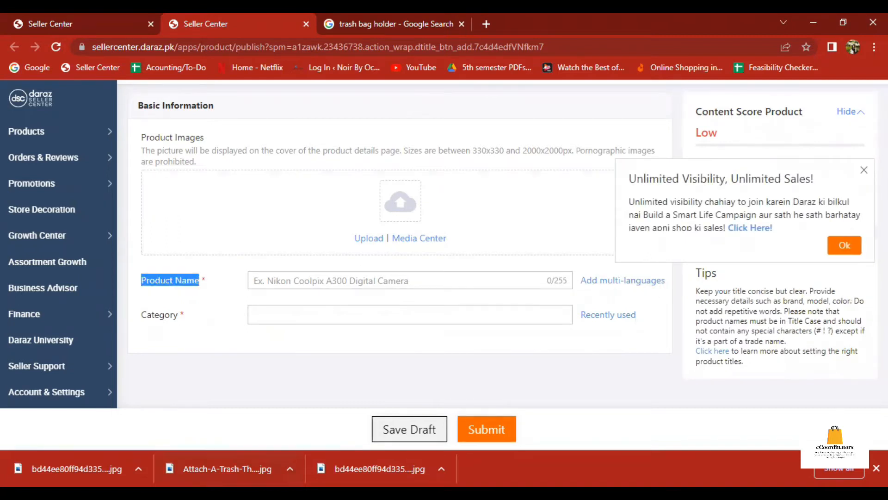
left_click(365, 281)
key("ctrl+Tab")
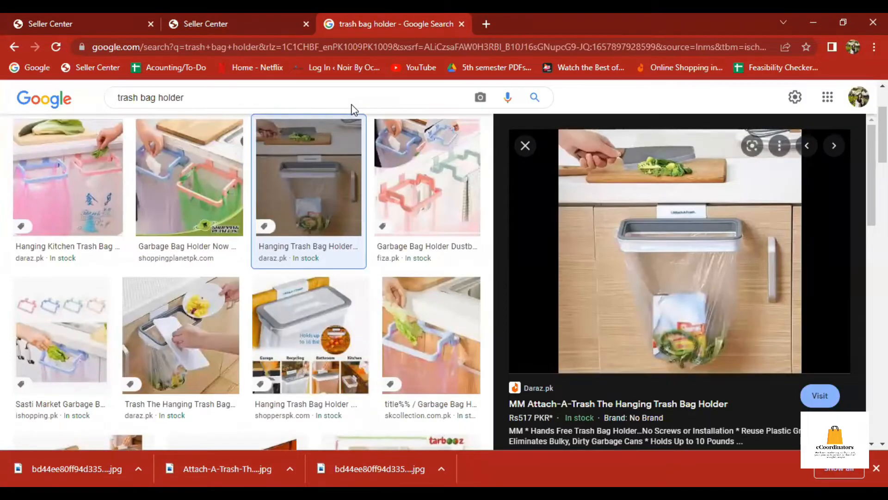
key("ctrl+shift+Tab")
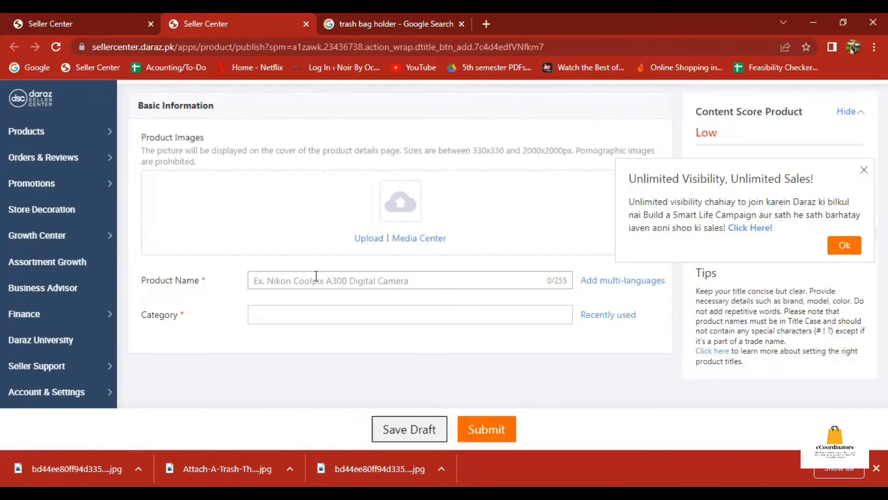
type("Trash")
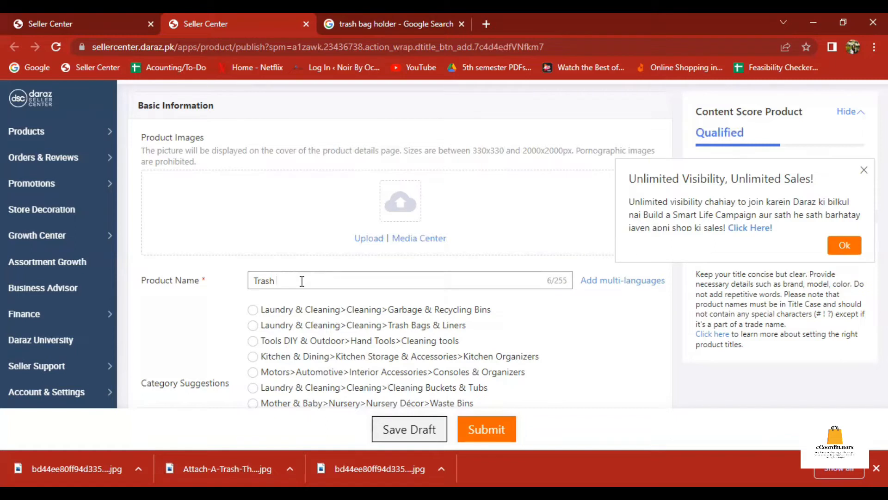
type("Bag ")
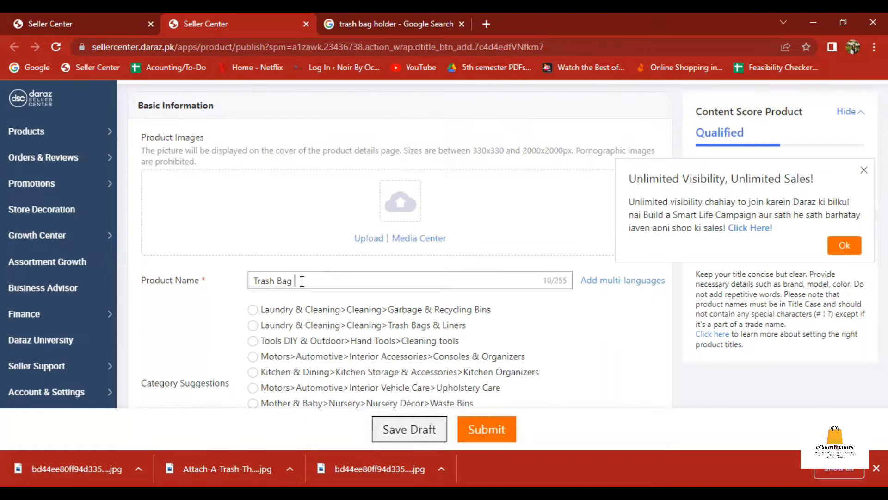
type("Holder ")
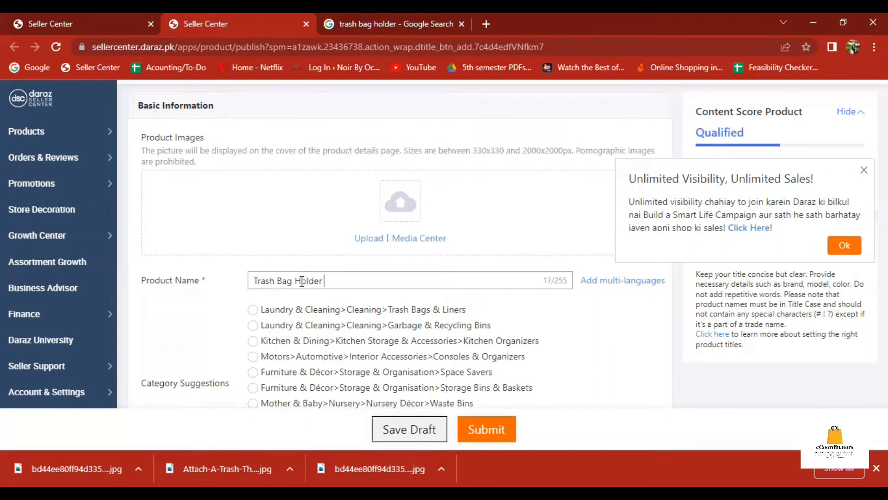
type("-")
type("Easy T")
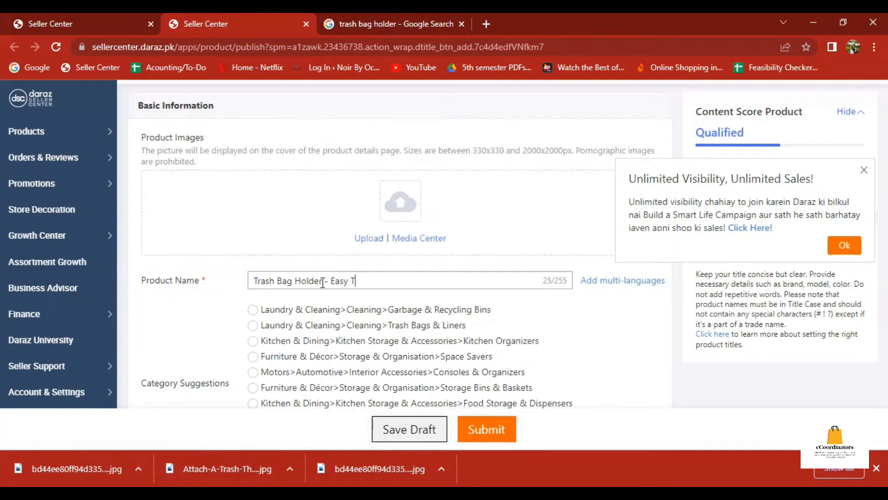
type("o Use")
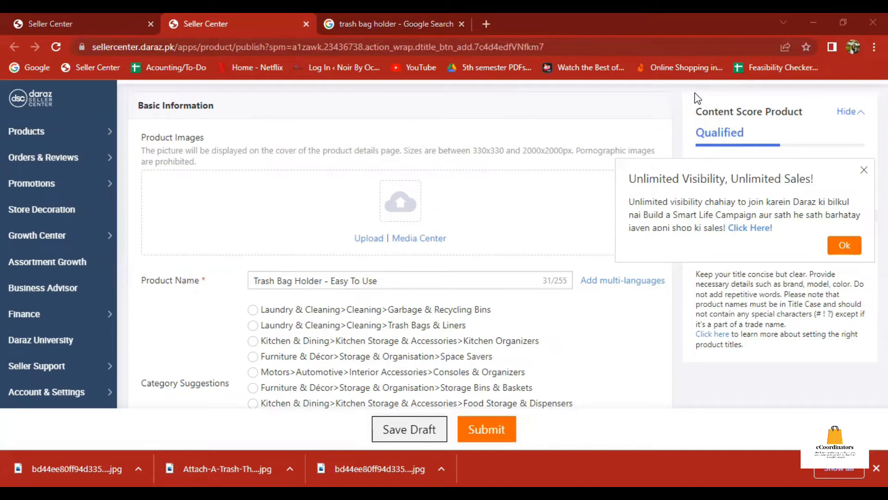
- Find Amazon through a Google search in a new browser tab and open amazon.com
left_click(487, 23)
left_click(470, 47)
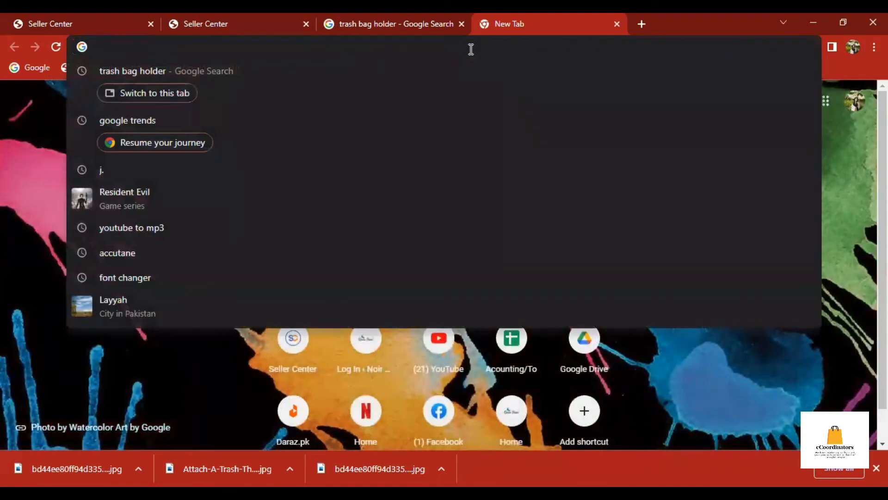
type("a")
key("BackSpace")
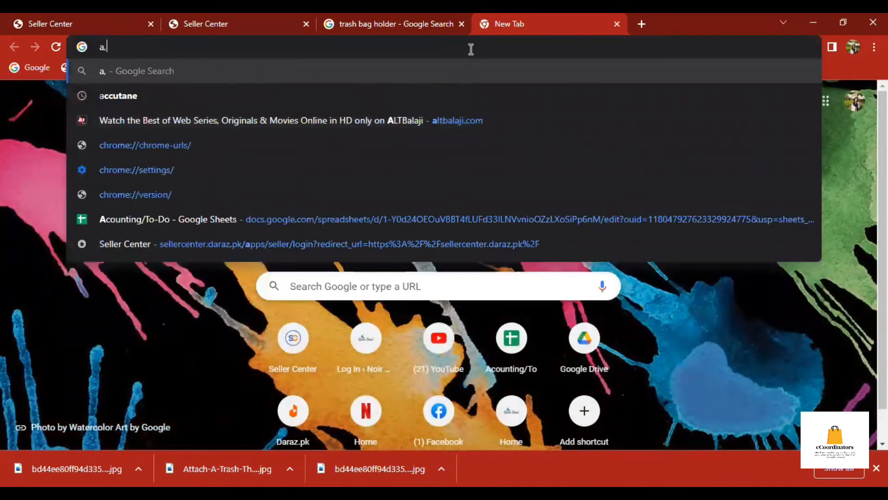
key("BackSpace")
type("ama")
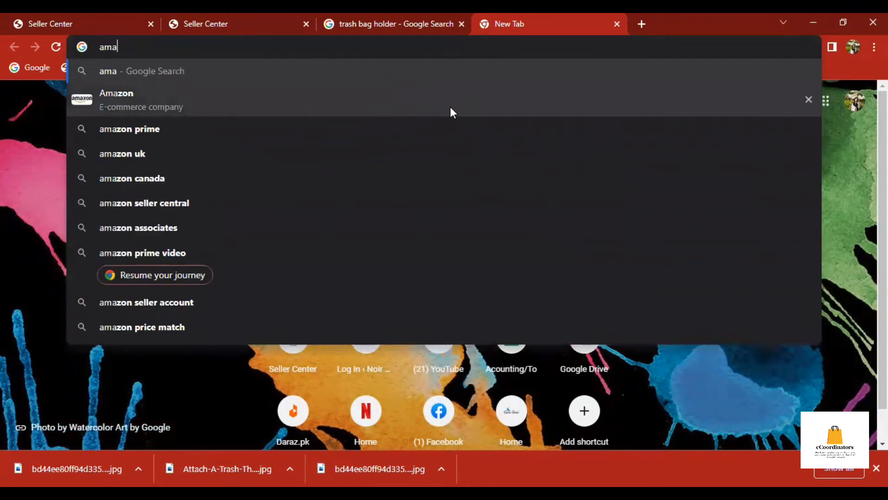
left_click(451, 107)
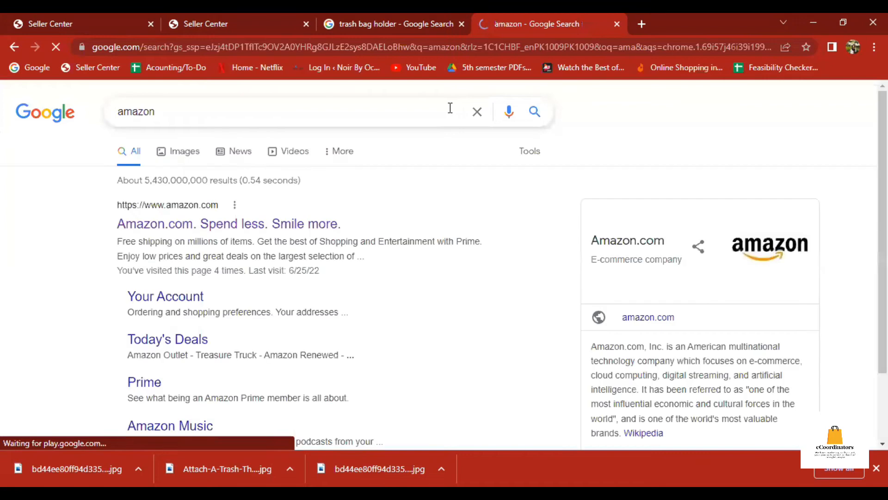
left_click(167, 234)
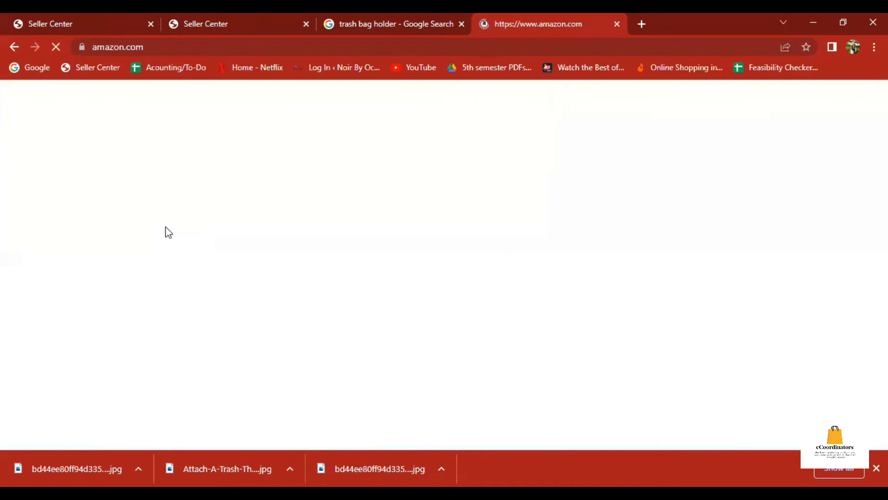
left_click(227, 15)
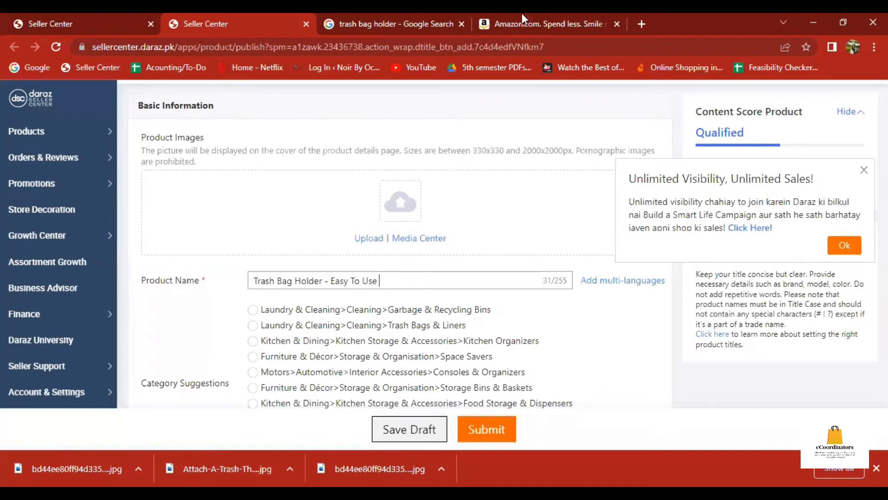
left_click(544, 16)
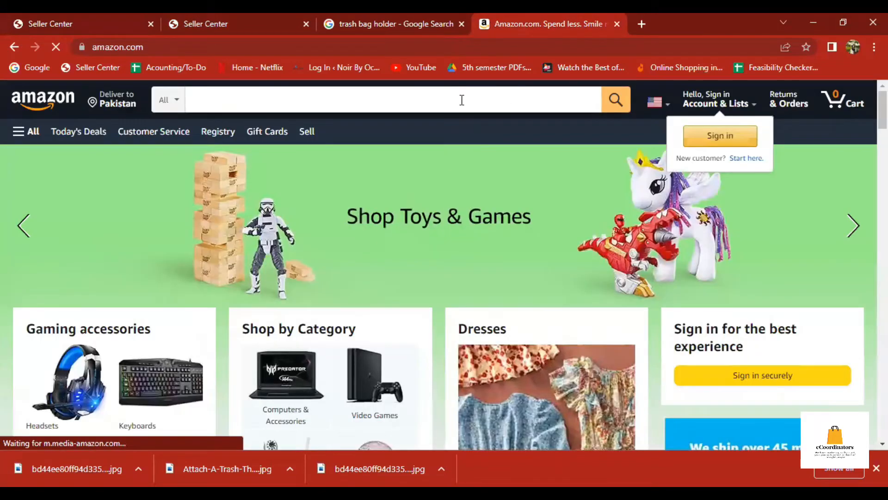
- Search Amazon for "trash bag holder" using the suggested search term
left_click(462, 100)
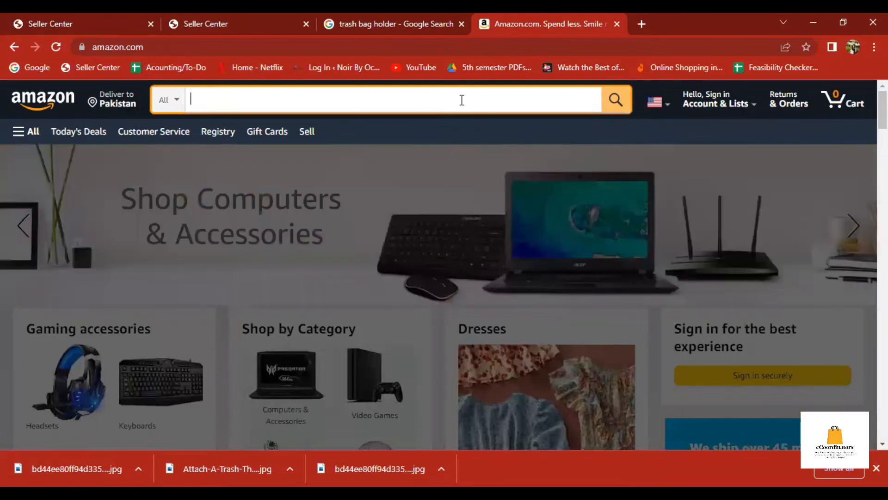
type("trash")
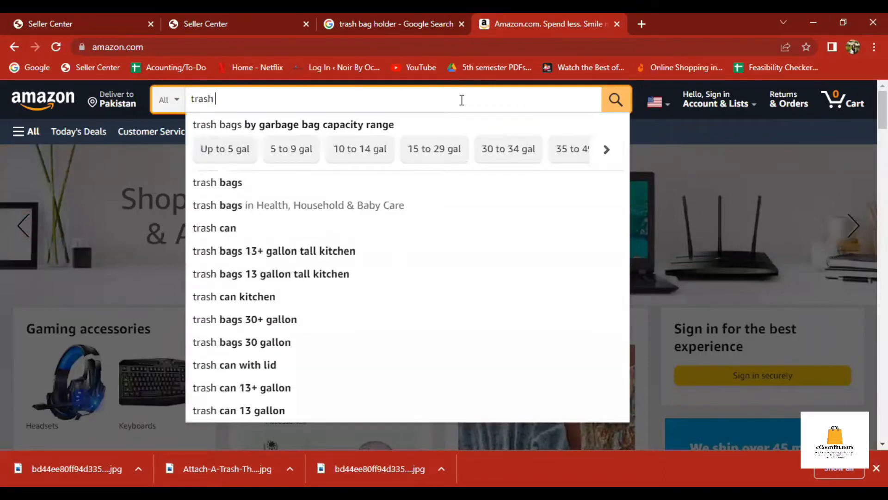
type(" bag")
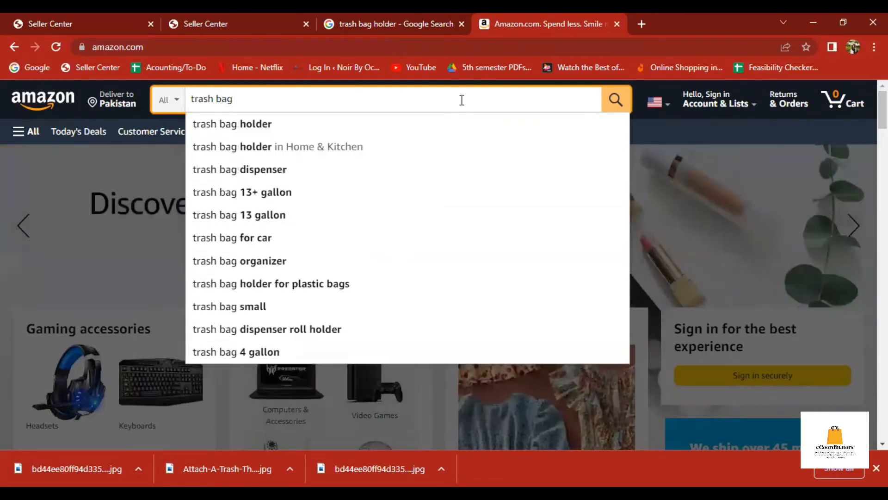
left_click(445, 124)
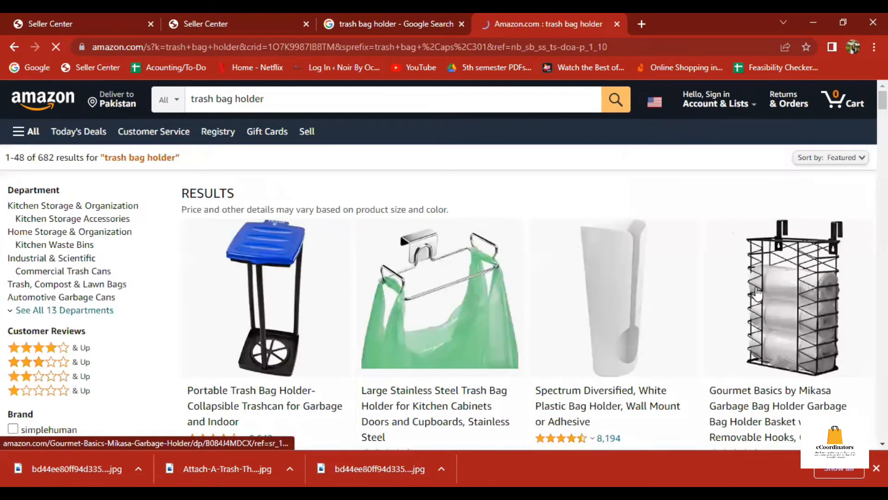
- Examine the product titles in Amazon's trash bag holder results against the draft listing name and the Google Images results
scroll(757, 292, "down", 3)
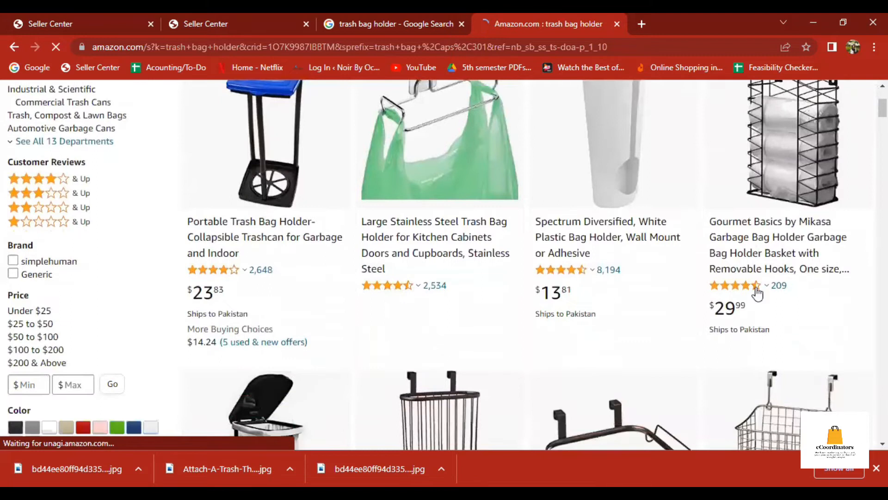
scroll(757, 291, "down", 5)
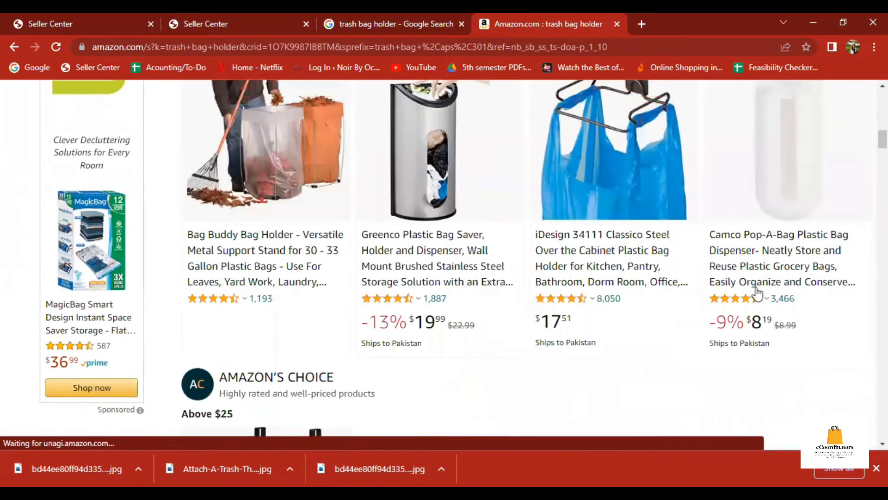
scroll(757, 292, "up", 3)
scroll(757, 292, "down", 5)
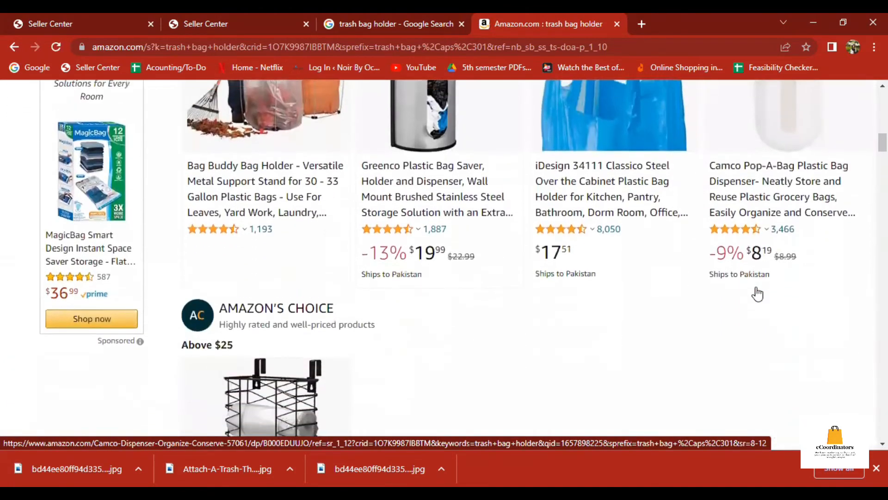
scroll(756, 292, "up", 10)
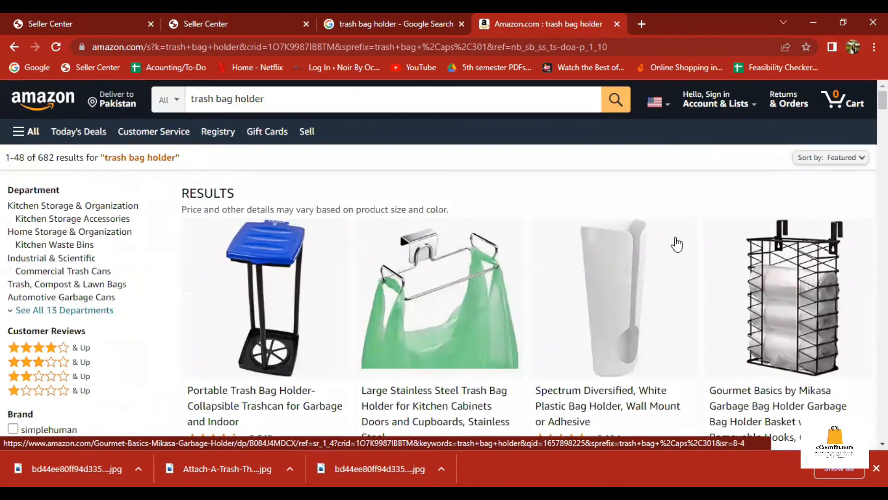
left_click(251, 14)
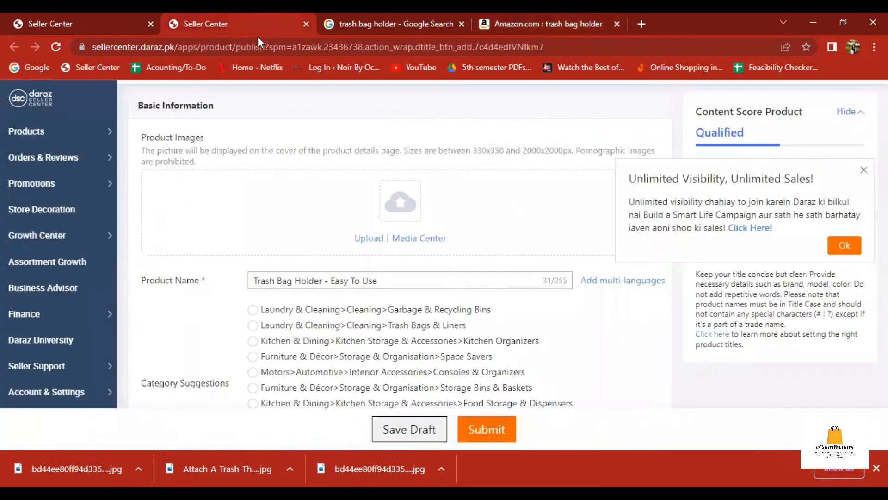
left_click(570, 13)
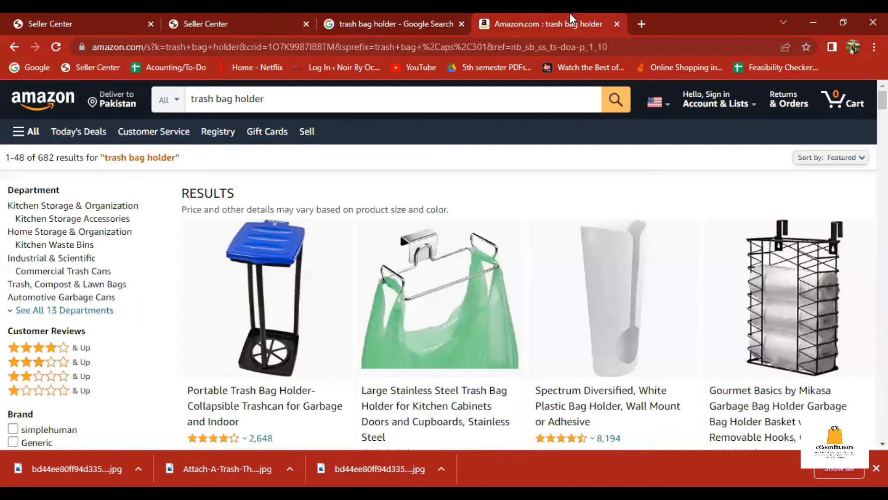
left_click(415, 14)
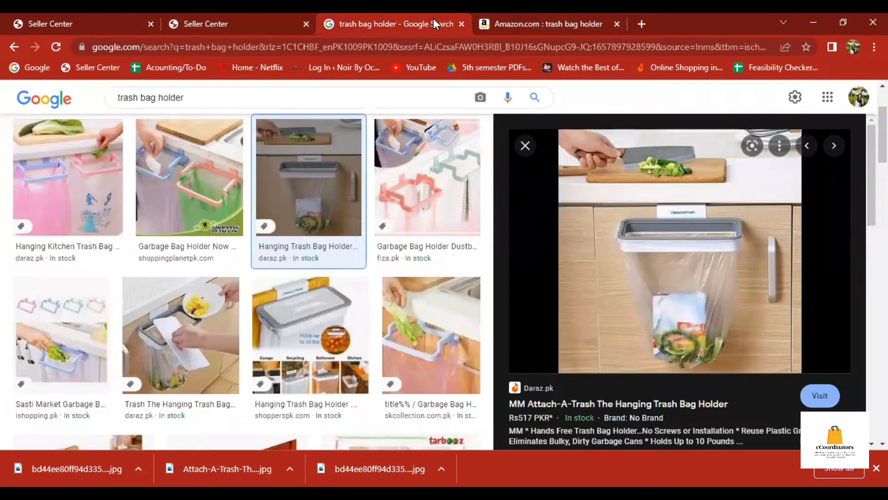
- Find a comparable hanging holder in Amazon's trash bag holder results and open the DT Hanging Trash Garbage Bag Holder listing
left_click(482, 25)
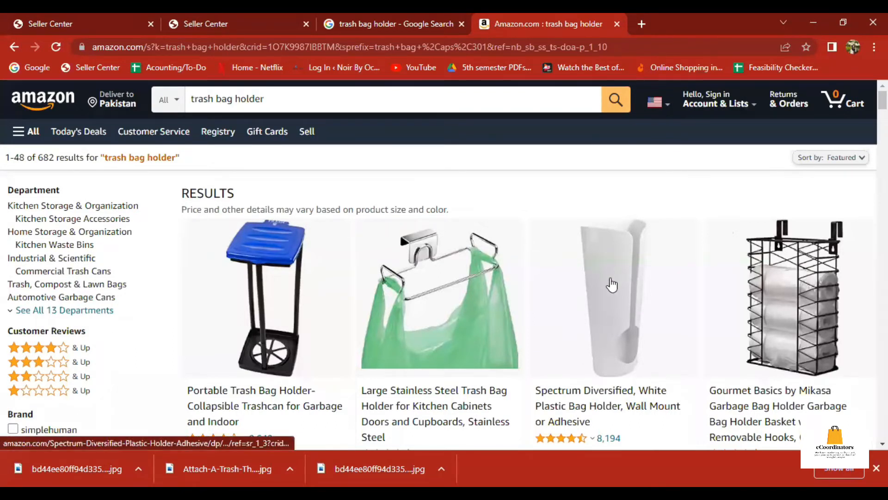
scroll(612, 285, "down", 2)
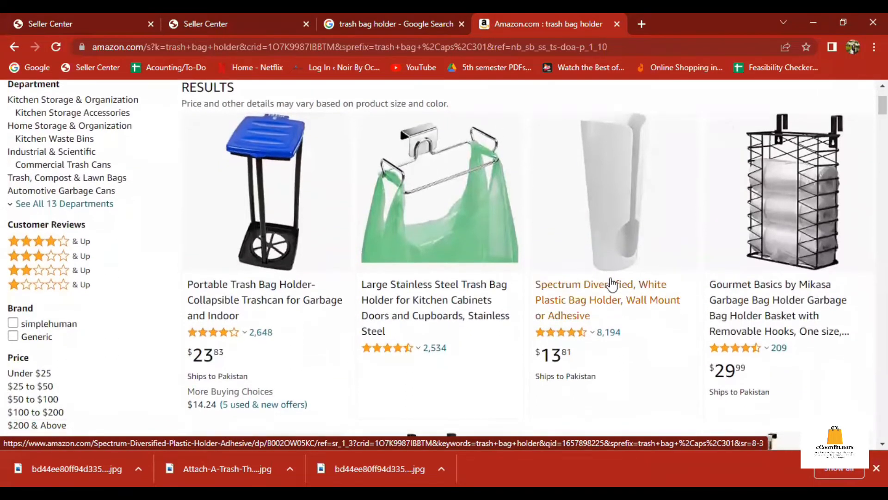
scroll(612, 284, "down", 2)
scroll(612, 285, "down", 10)
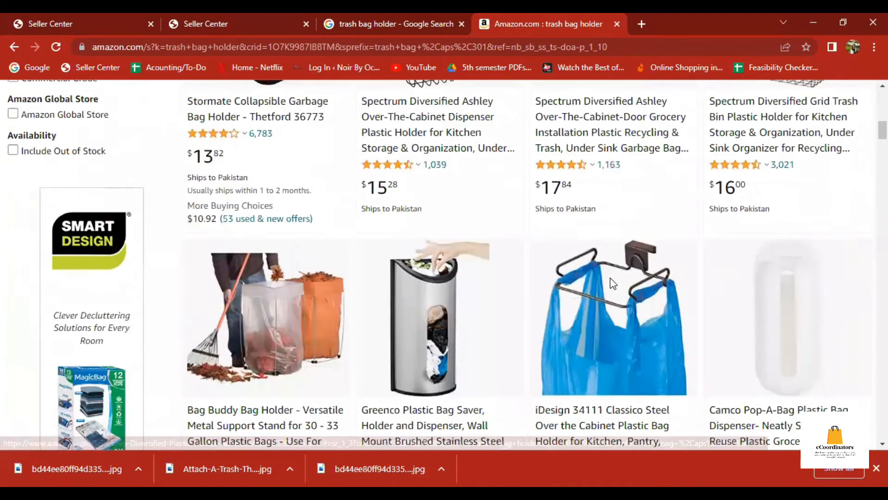
scroll(612, 283, "down", 3)
scroll(612, 284, "down", 1)
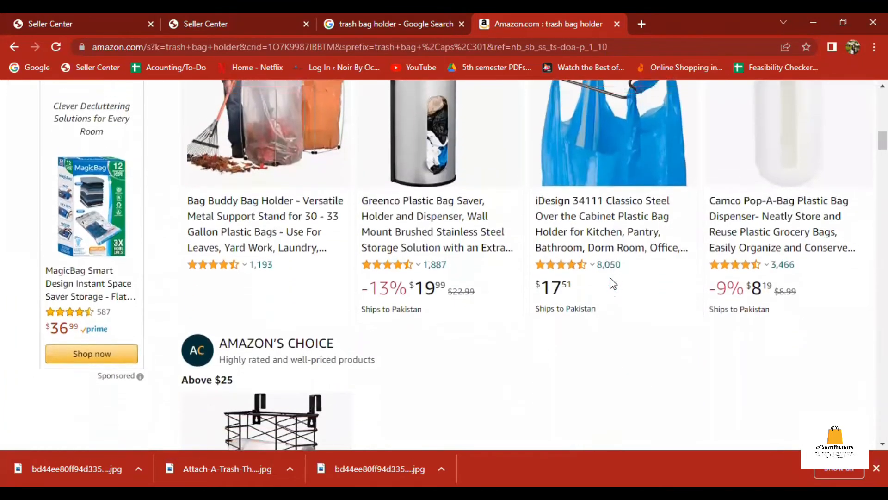
scroll(612, 283, "up", 3)
scroll(612, 284, "down", 14)
scroll(612, 283, "up", 6)
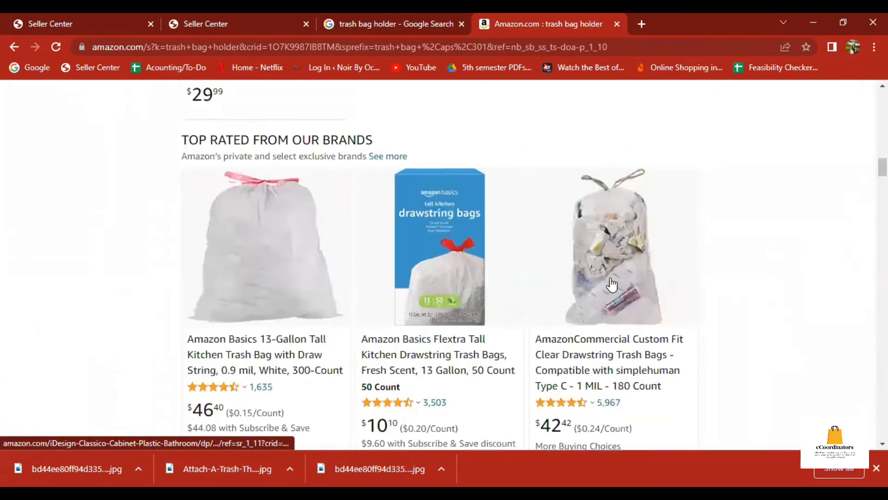
scroll(612, 285, "down", 12)
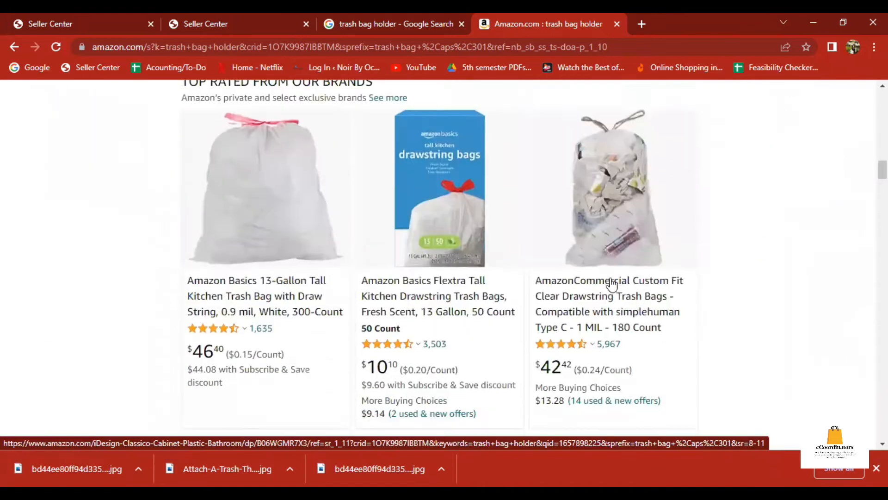
scroll(612, 283, "down", 12)
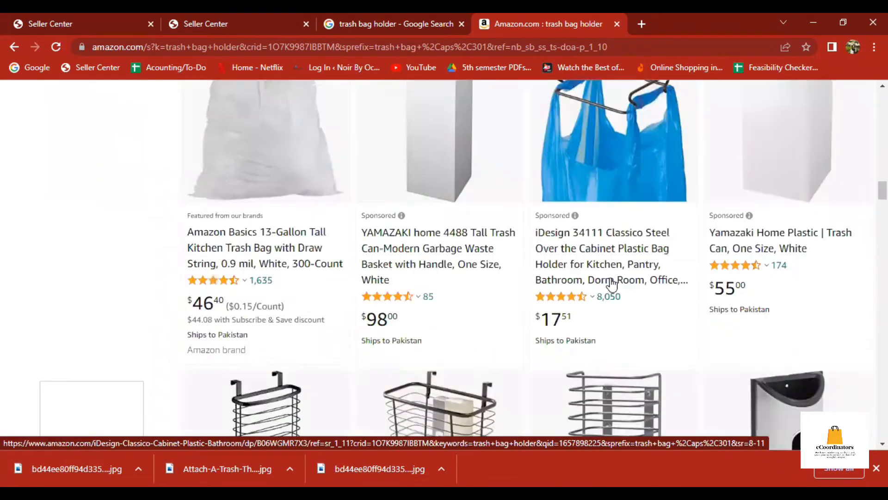
scroll(612, 283, "up", 4)
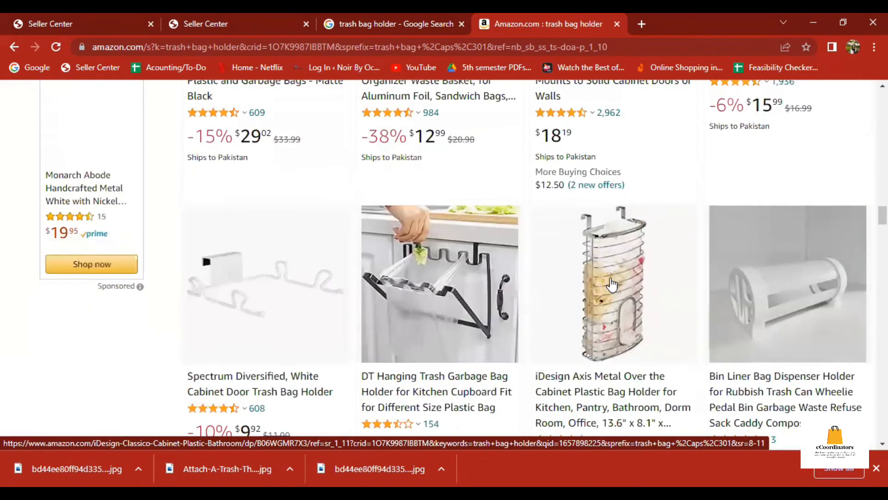
scroll(434, 210, "down", 2)
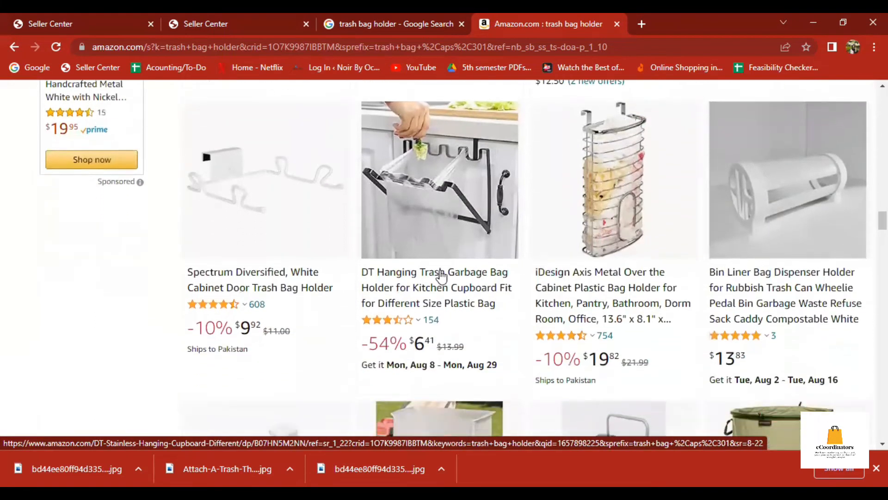
scroll(433, 210, "down", 3)
scroll(434, 210, "up", 4)
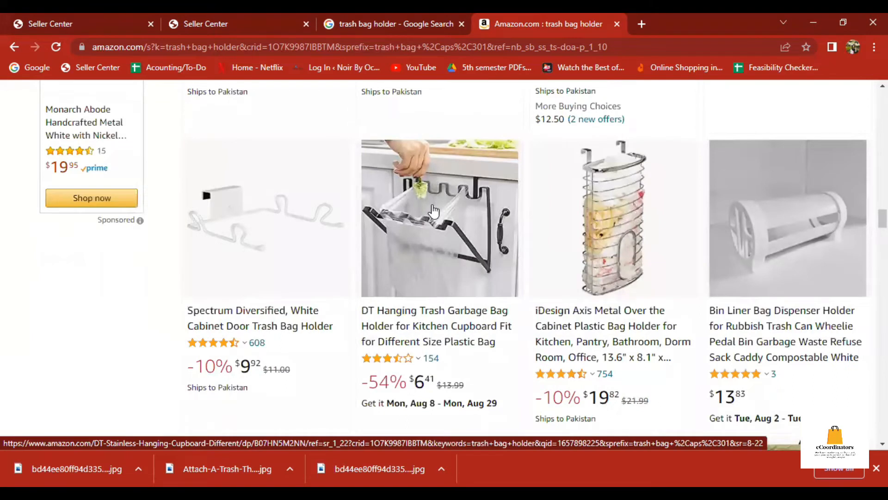
left_click(433, 210)
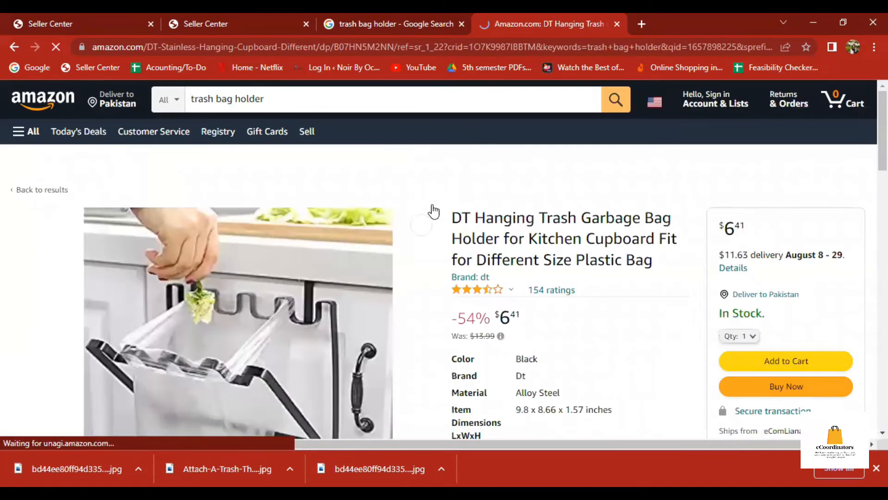
- Examine the DT holder's specifications, About this item bullets and feature ratings, highlighting the "ENVIRONMENTAL-FRIENDLY" heading
scroll(560, 296, "down", 3)
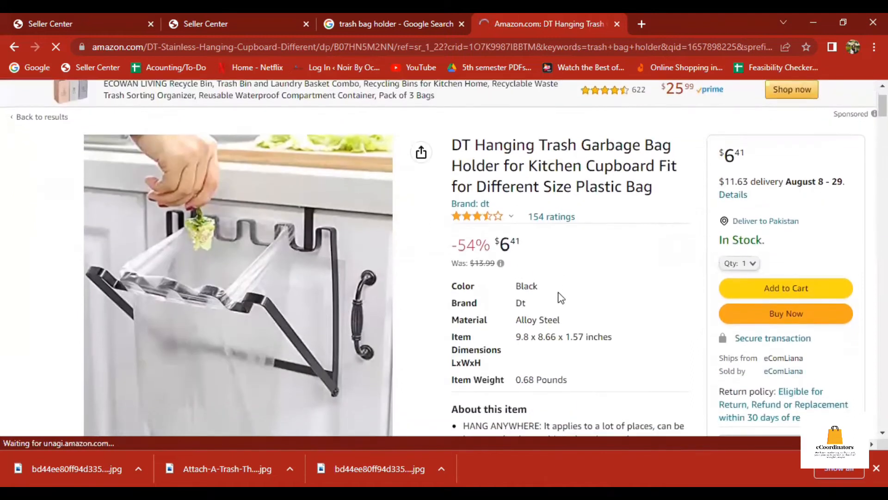
scroll(560, 292, "down", 4)
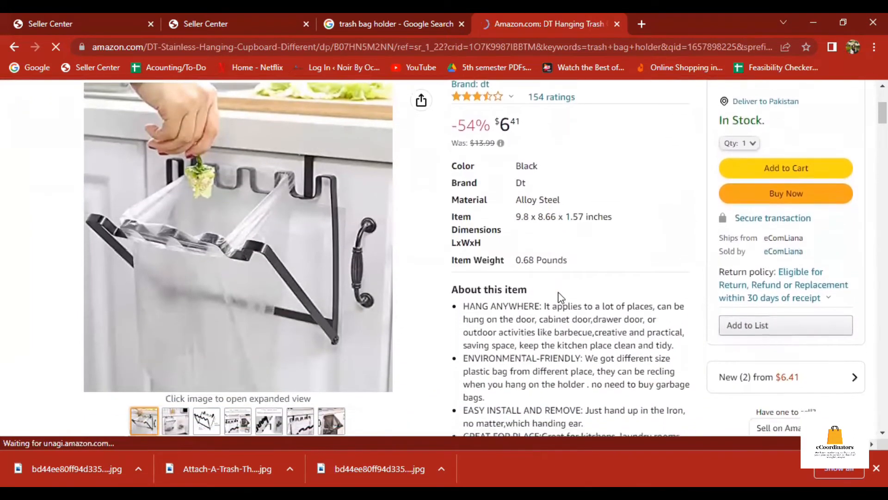
scroll(559, 291, "down", 2)
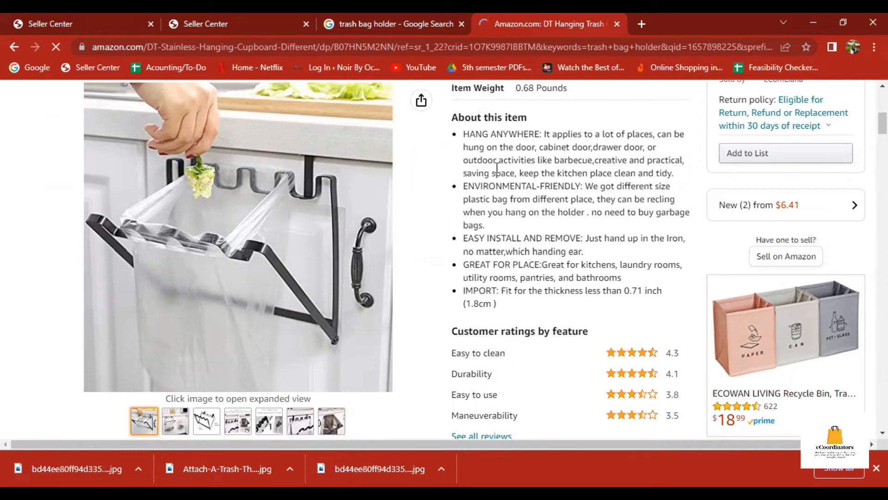
left_click_drag(464, 186, 584, 195)
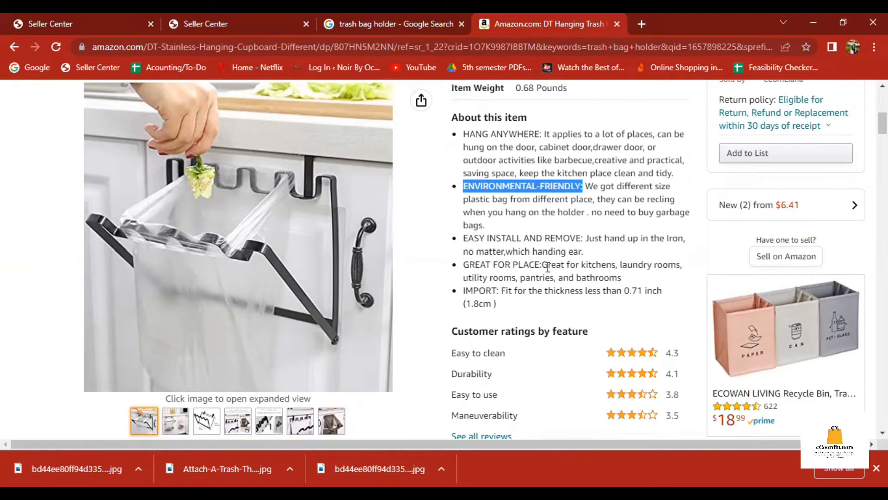
scroll(569, 283, "down", 2)
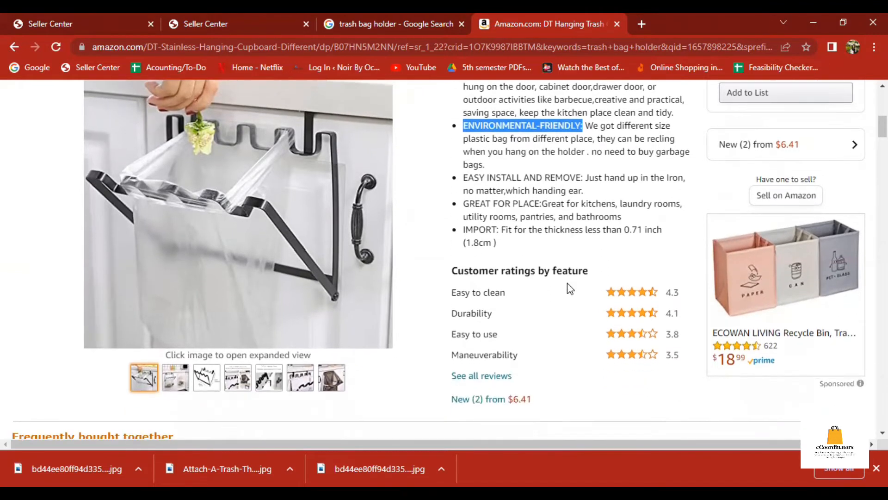
scroll(570, 288, "up", 3)
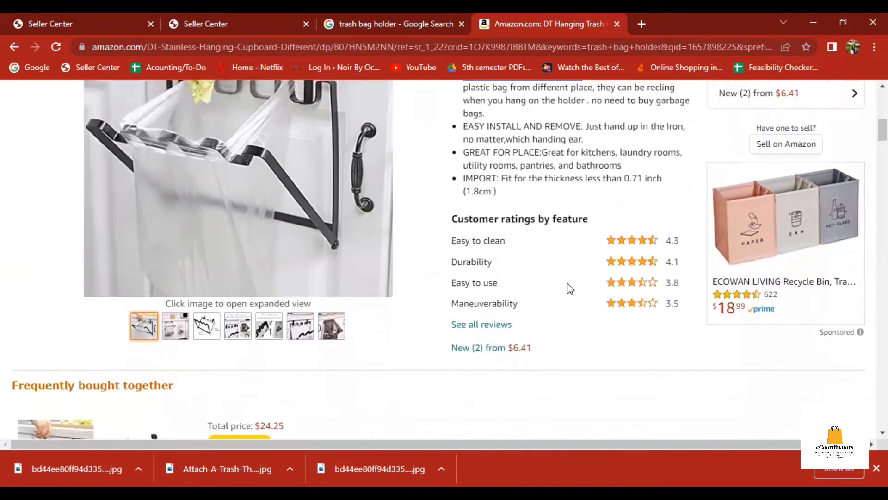
scroll(567, 282, "down", 7)
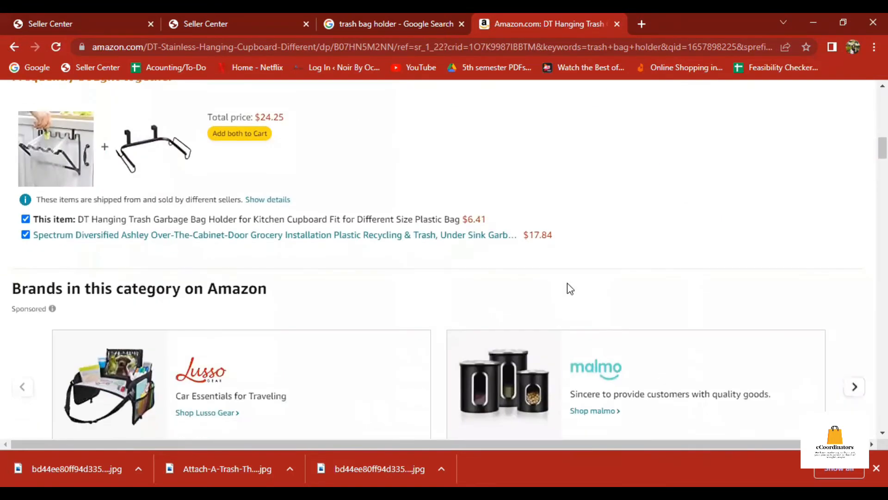
scroll(570, 288, "up", 7)
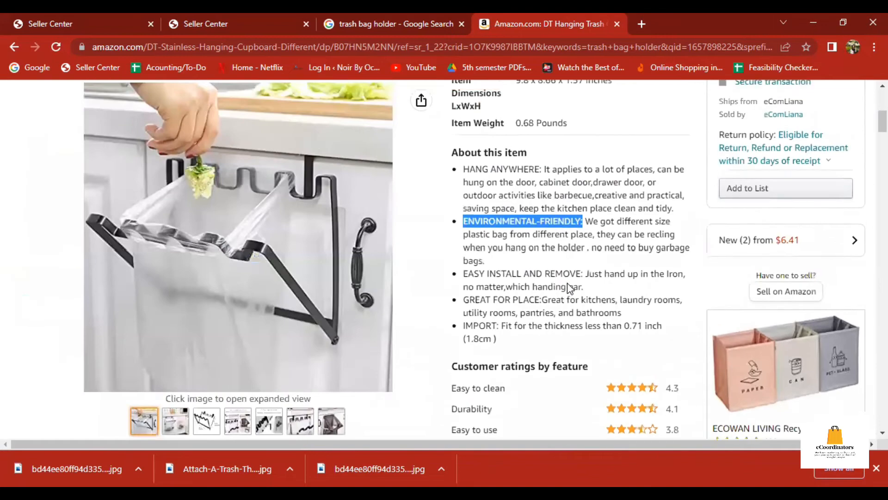
scroll(570, 288, "up", 2)
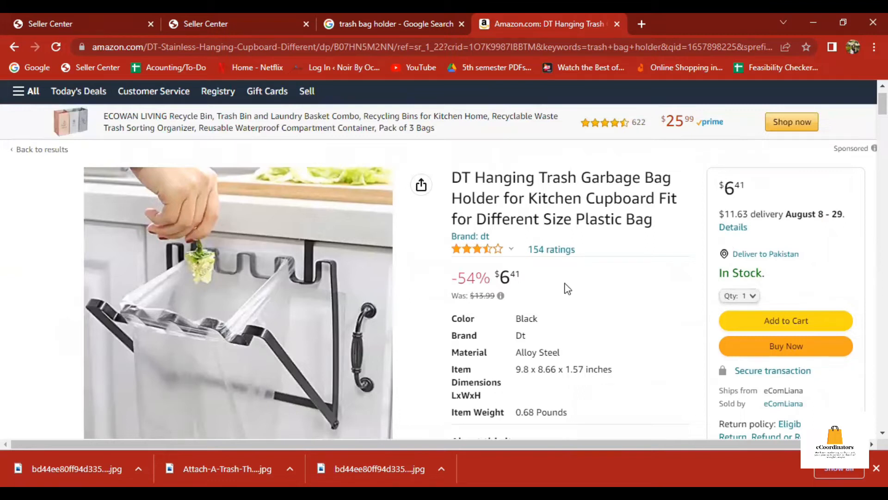
scroll(501, 267, "down", 3)
scroll(501, 267, "up", 2)
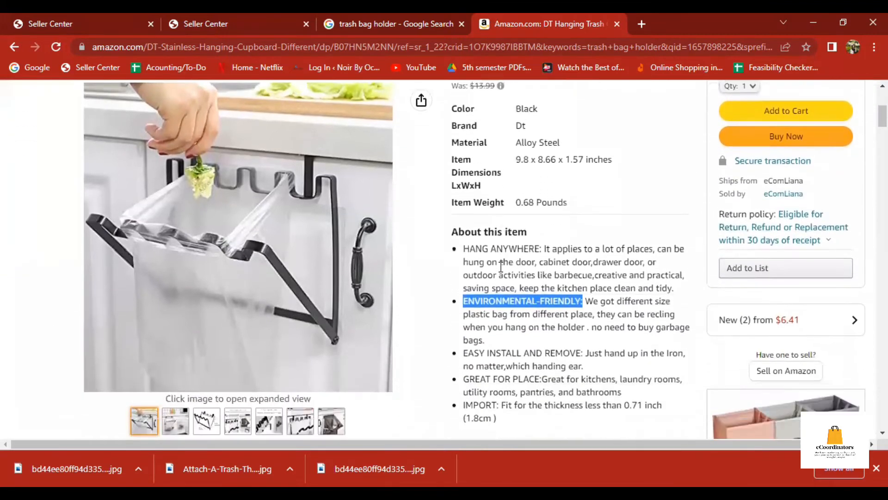
- Preview the DT holder's gallery pictures, including the dimensions picture and the cabinet door fit picture
scroll(489, 253, "down", 5)
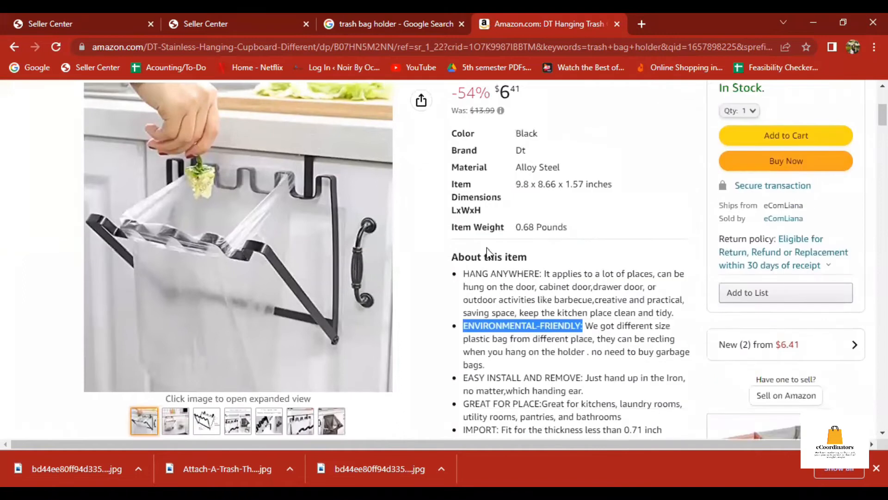
mouse_move(176, 422)
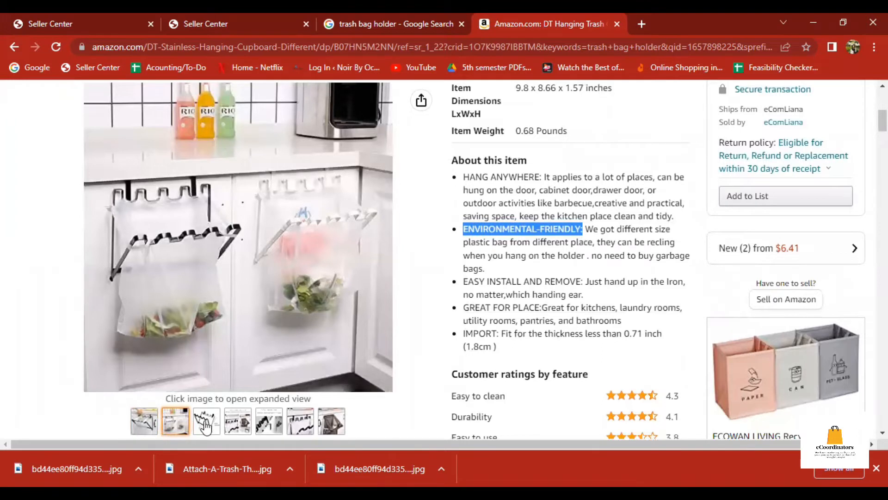
mouse_move(205, 424)
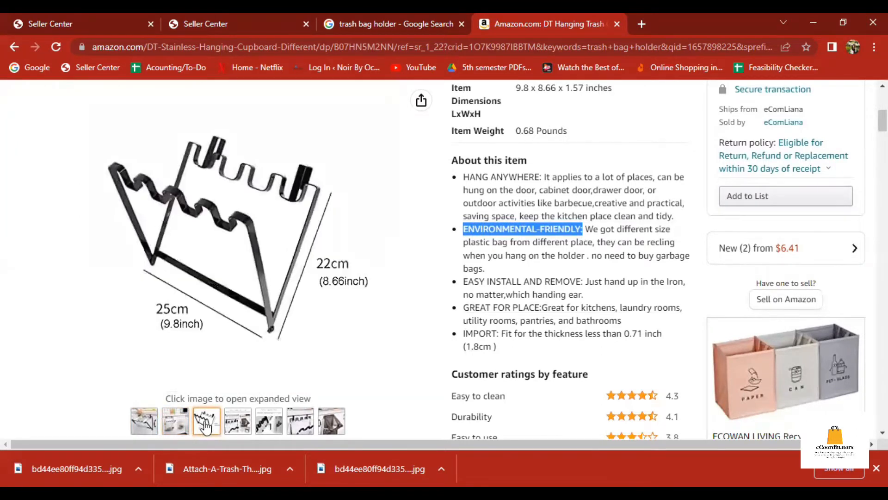
mouse_move(249, 430)
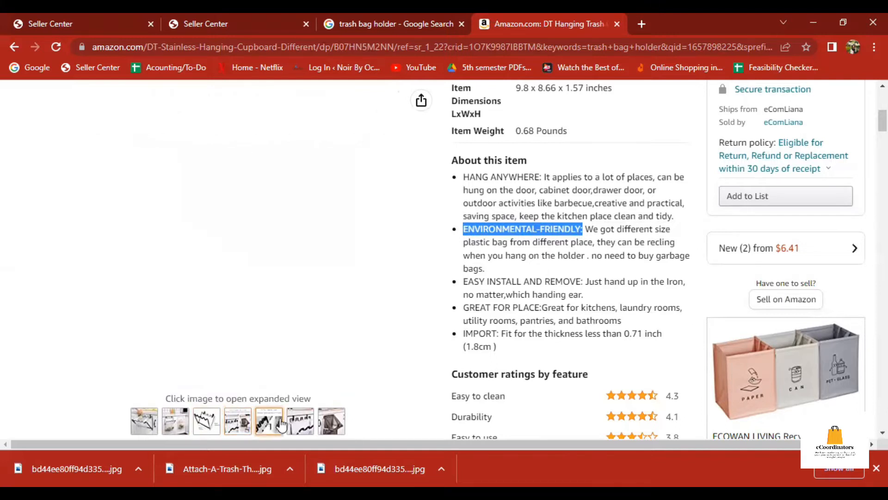
- Highlight the "HANG ANYWHERE" heading, followed by the complete set of About this item bullet points
left_click(465, 174)
left_click_drag(464, 176, 539, 173)
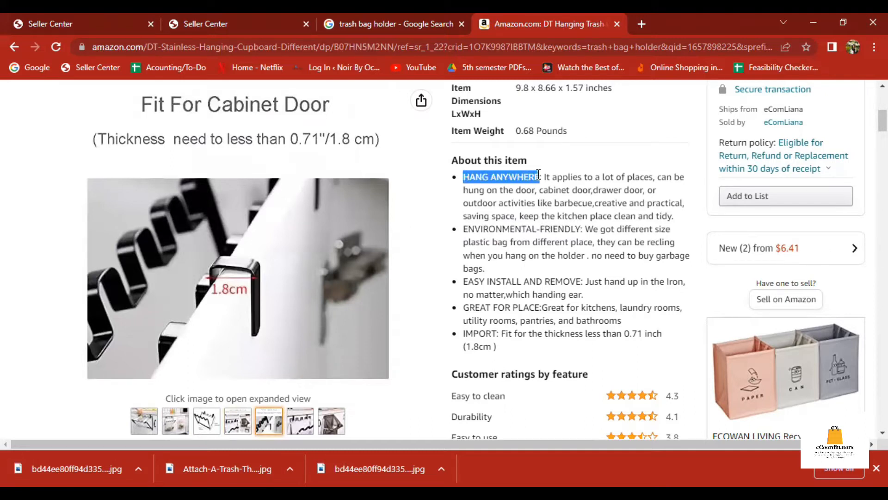
left_click(466, 178)
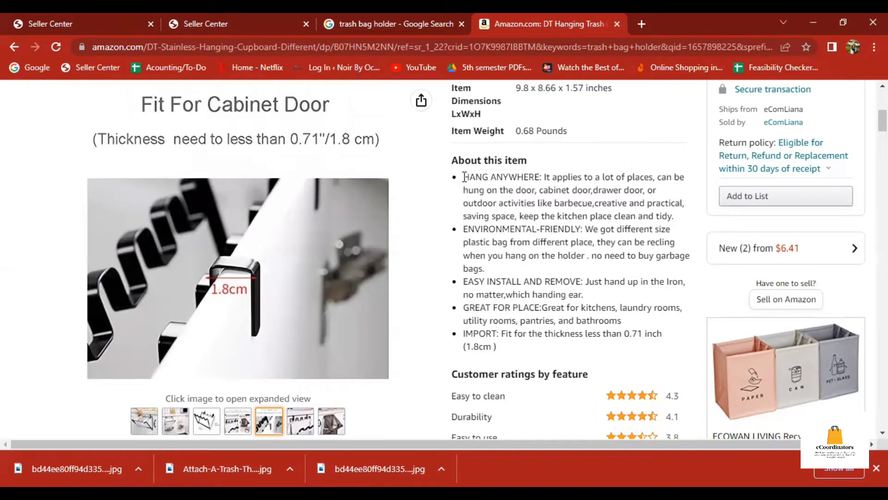
left_click_drag(464, 177, 609, 368)
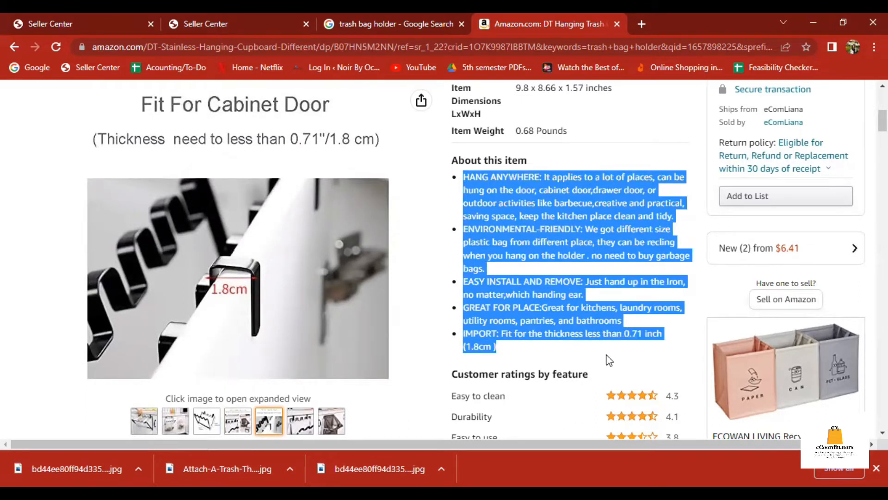
- Back in the Daraz draft, replace "To Use" in the product name so it reads "Trash Bag Holder - Easy Install and Remove"
left_click(193, 21)
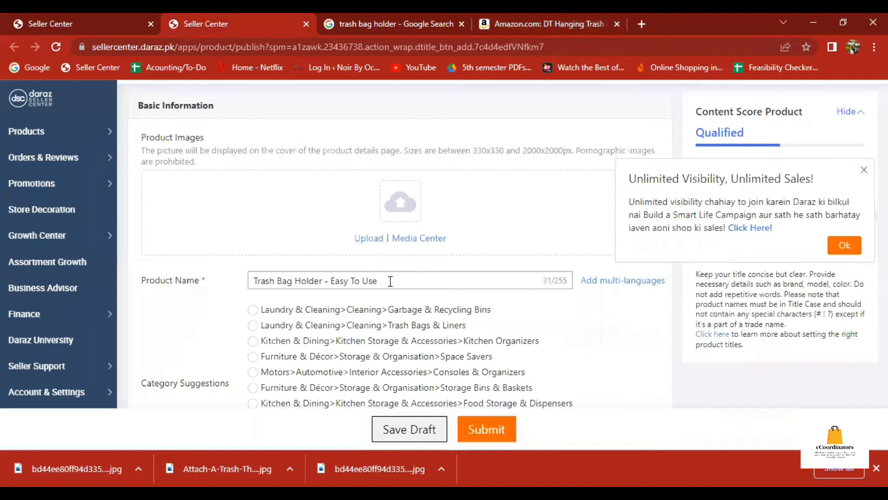
left_click(582, 13)
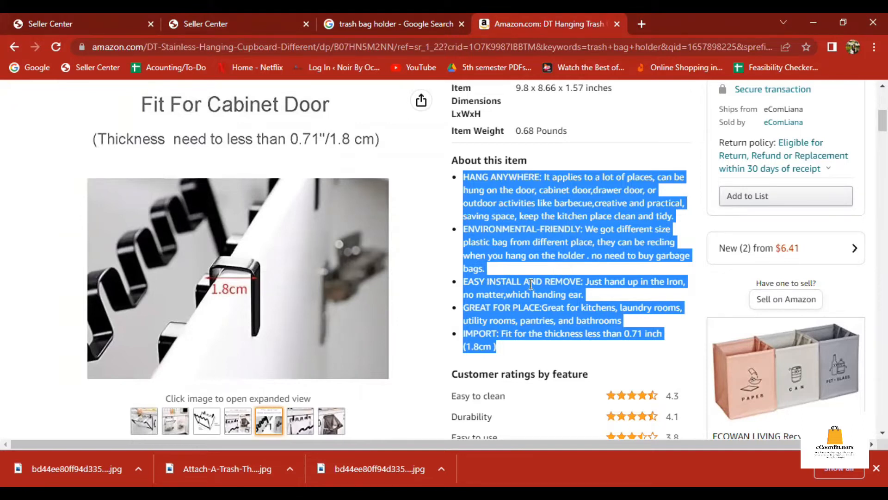
left_click(285, 15)
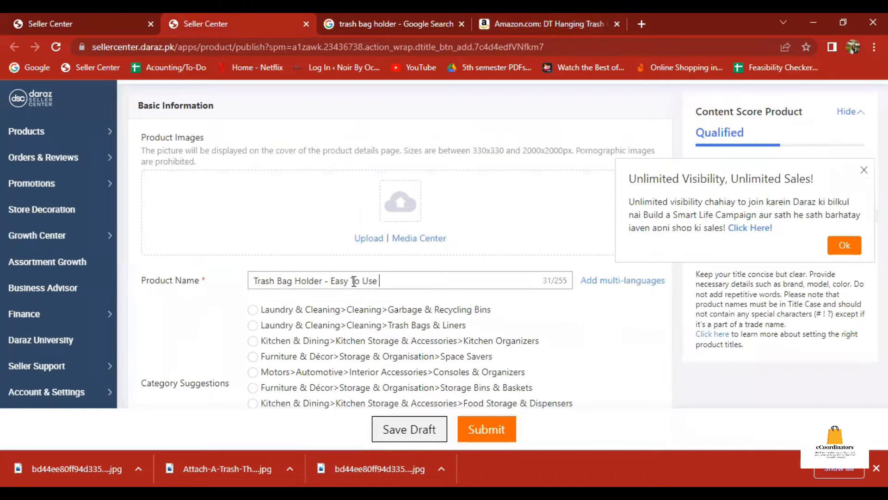
left_click_drag(352, 280, 396, 283)
left_click(544, 18)
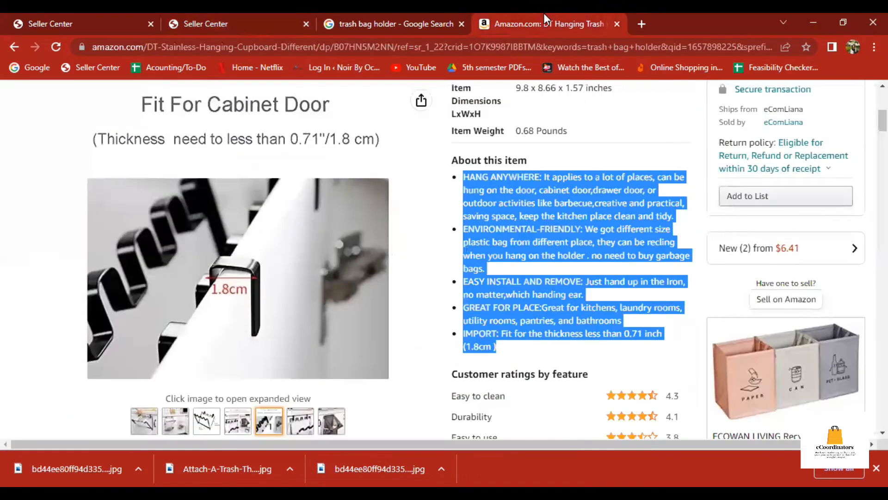
left_click(241, 16)
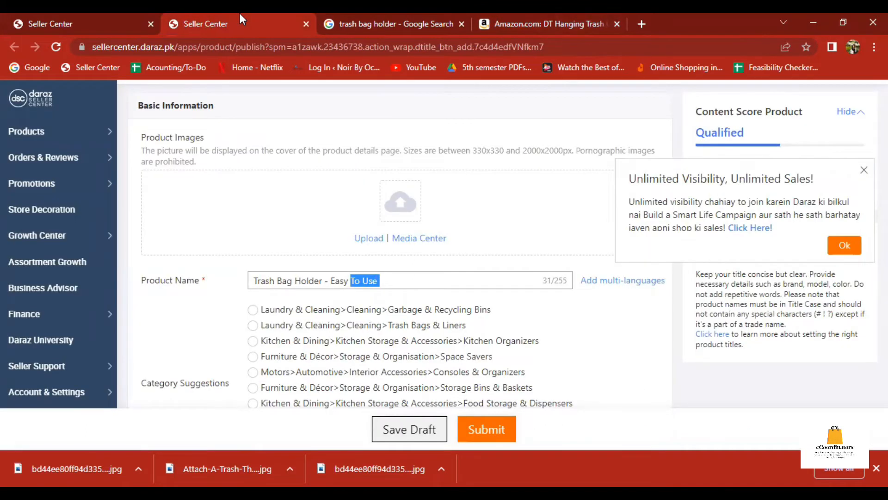
key("BackSpace")
type("In")
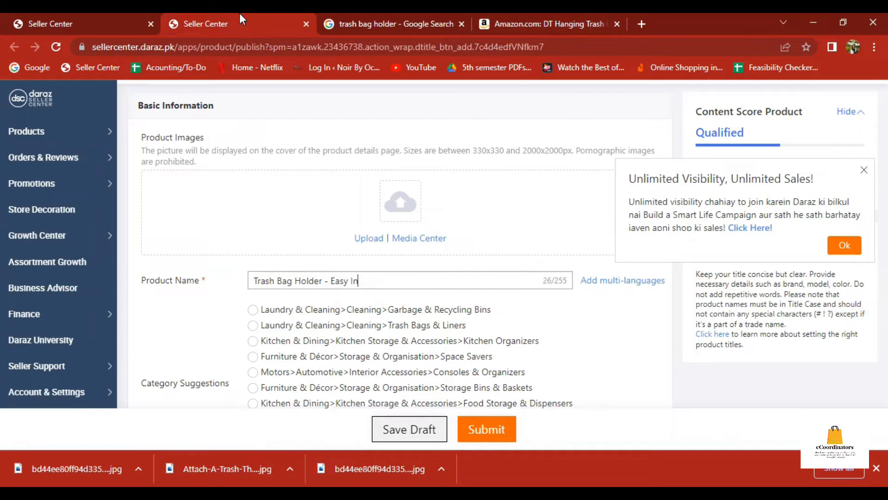
type("stall and Remove")
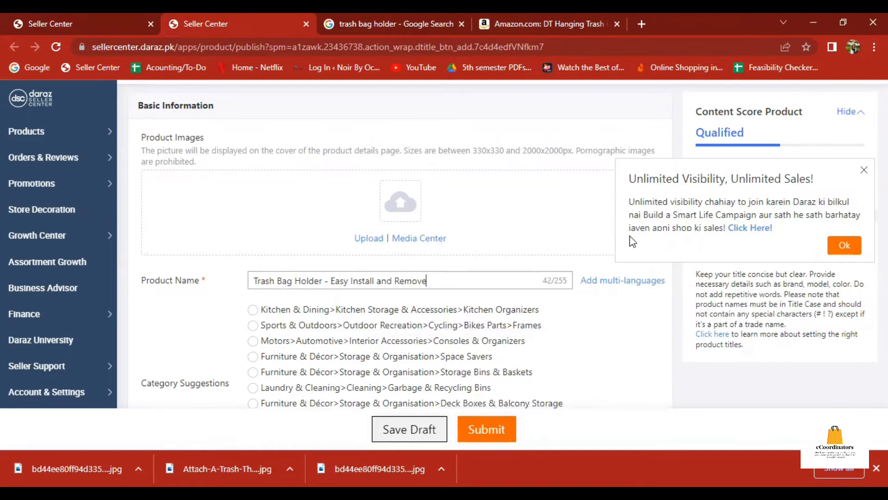
- Assign the trash bag holder to the suggested category Laundry & Cleaning > Cleaning > Trash Bags & Liners
scroll(594, 229, "down", 2)
scroll(594, 230, "down", 2)
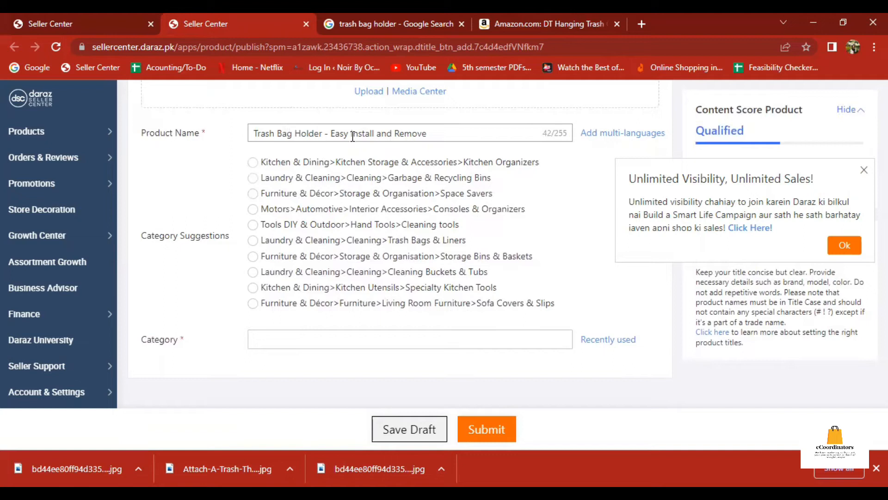
left_click(443, 135)
triple_click(426, 134)
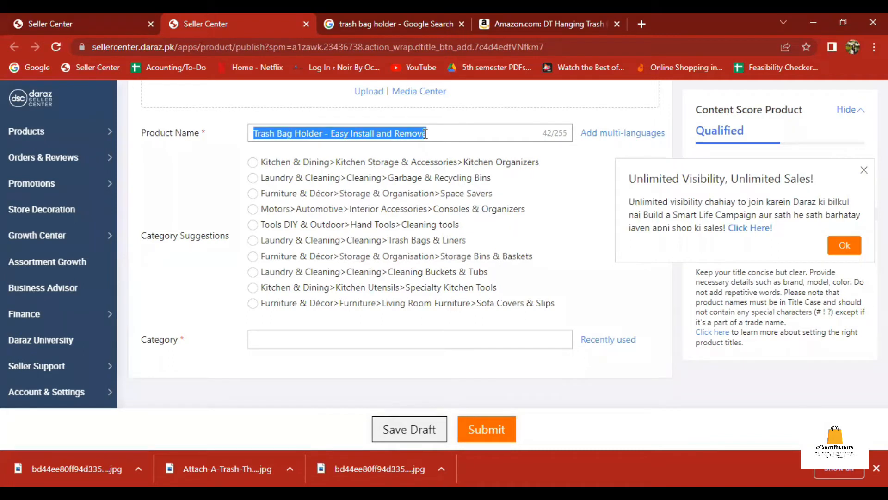
left_click(426, 133)
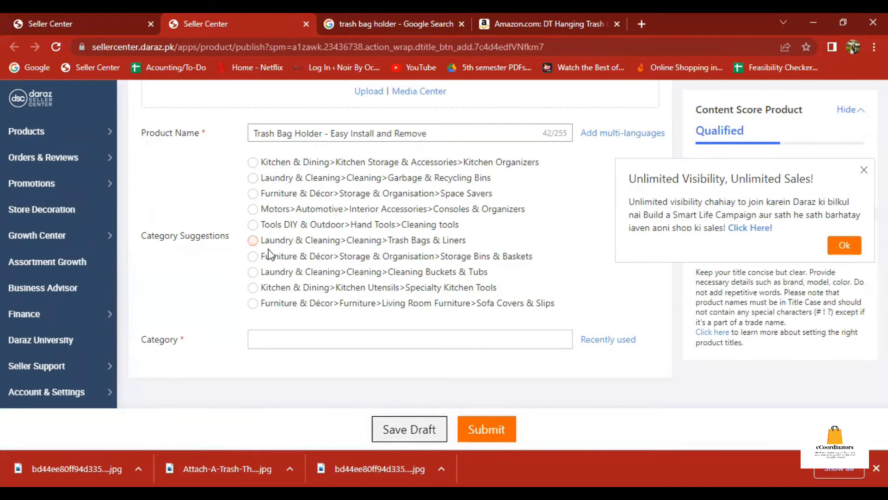
left_click(423, 240)
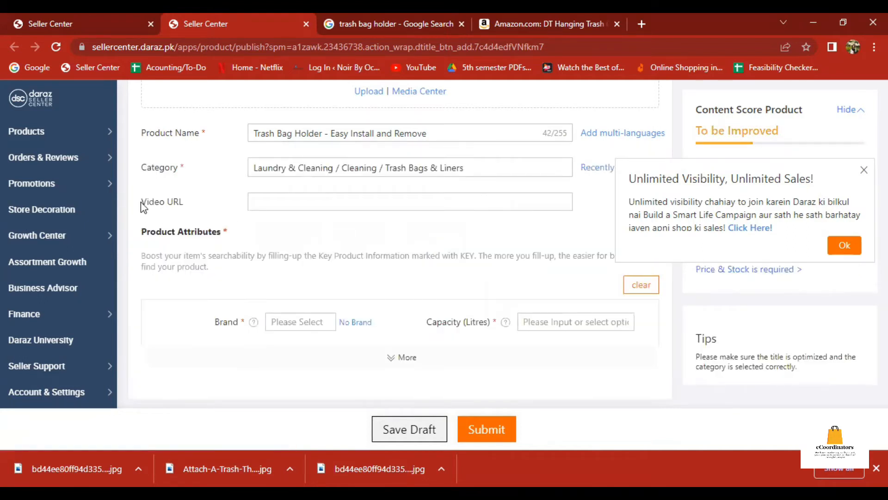
- Dismiss the campaign pop-up and the browser's downloads bar, and place the cursor in the empty Video URL field
left_click_drag(142, 202, 182, 202)
left_click(169, 200)
left_click(280, 199)
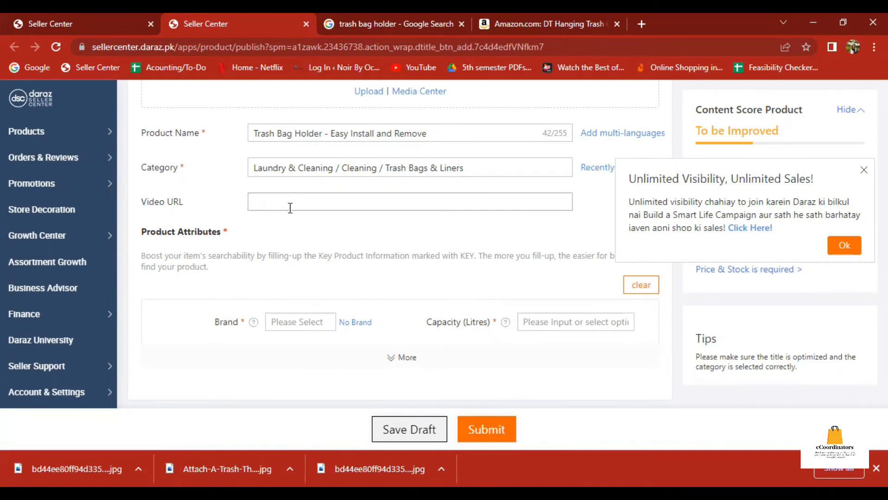
left_click(864, 171)
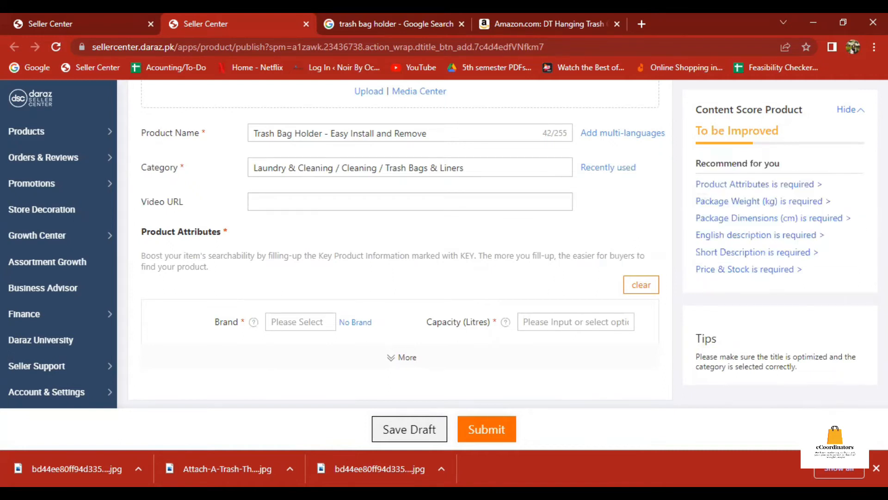
left_click(876, 467)
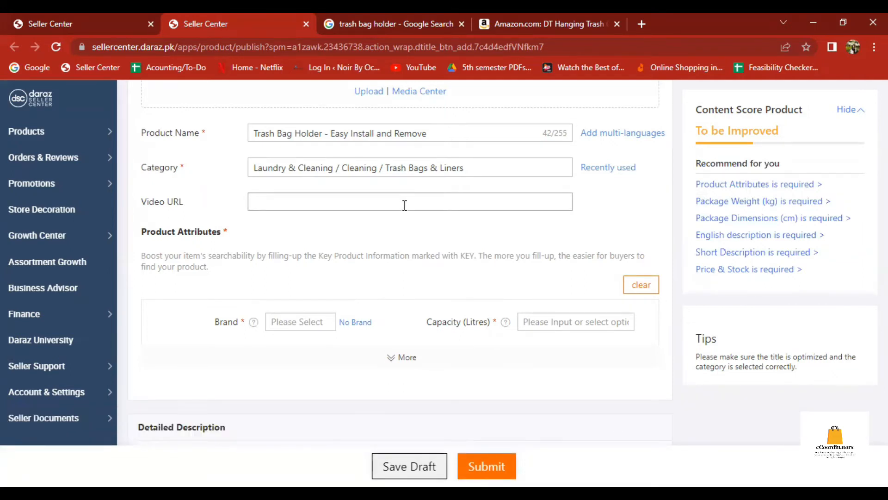
left_click(404, 205)
scroll(403, 204, "down", 2)
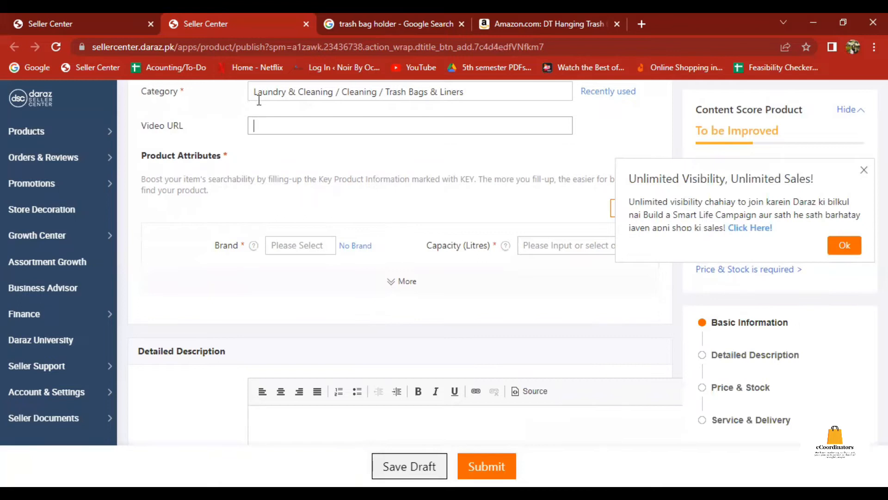
scroll(277, 182, "up", 5)
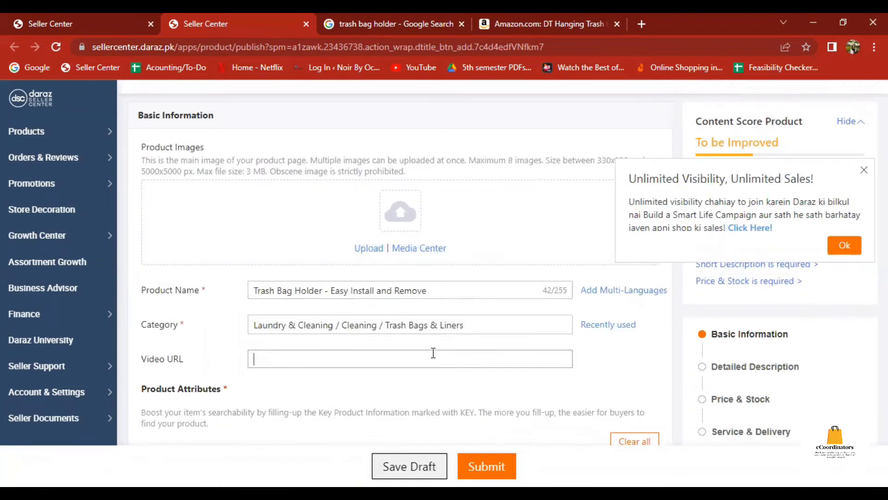
scroll(434, 360, "down", 3)
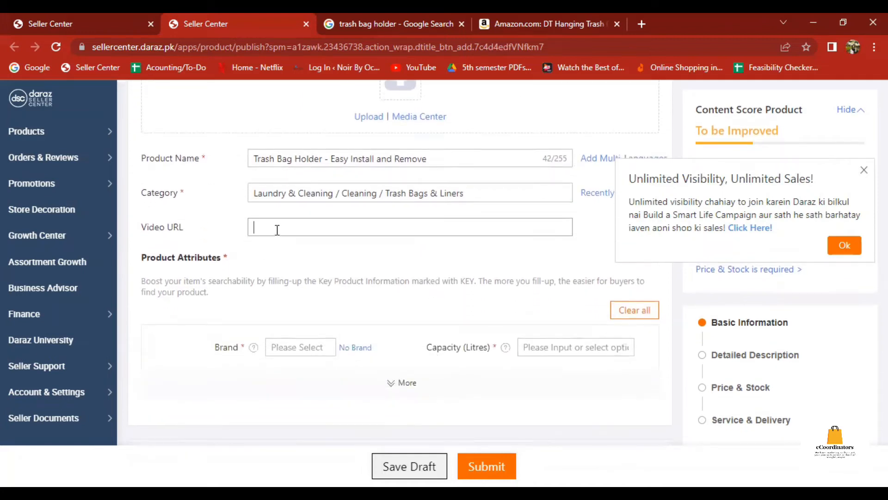
- Expand the additional product attributes, close the campaign pop-up, and set the brand to No Brand
scroll(298, 338, "down", 3)
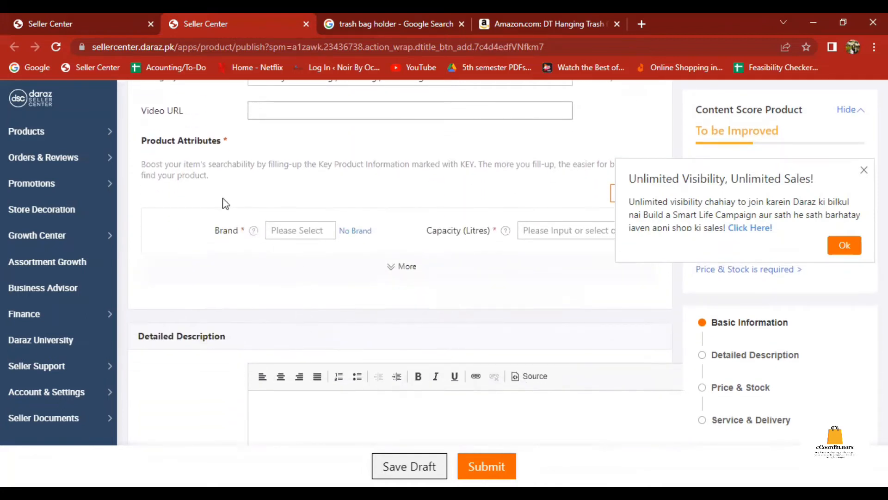
left_click(389, 269)
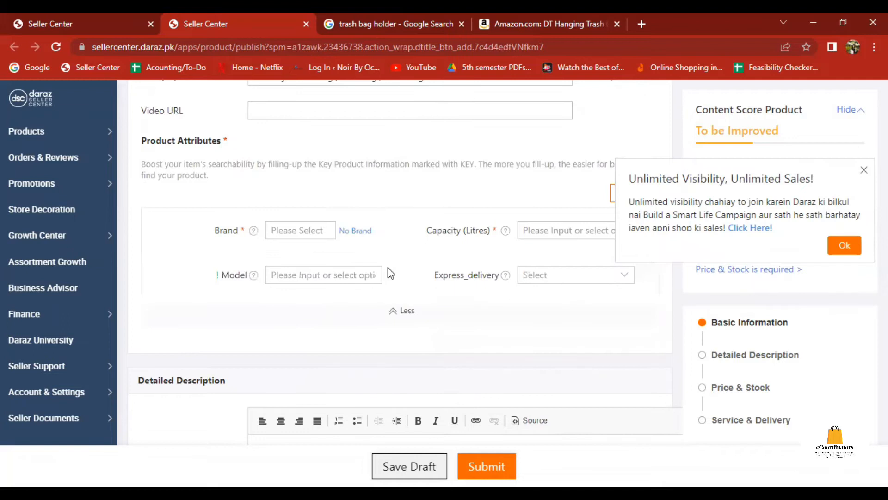
left_click(865, 171)
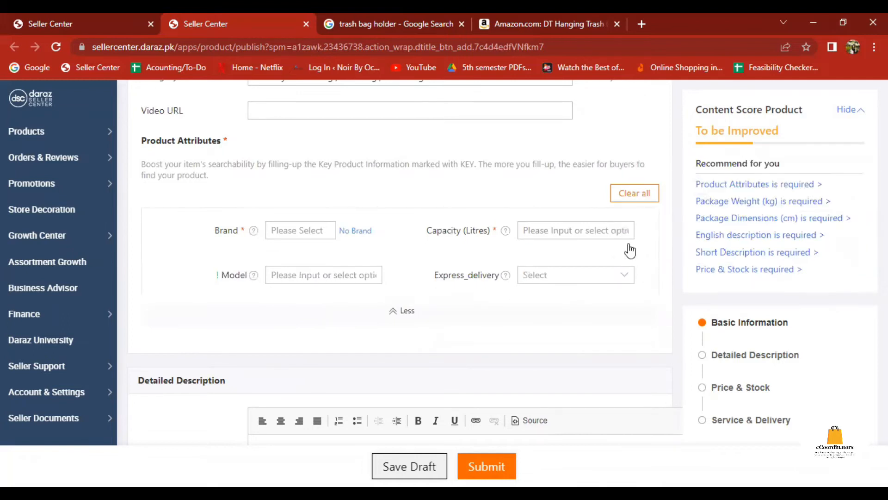
left_click(277, 230)
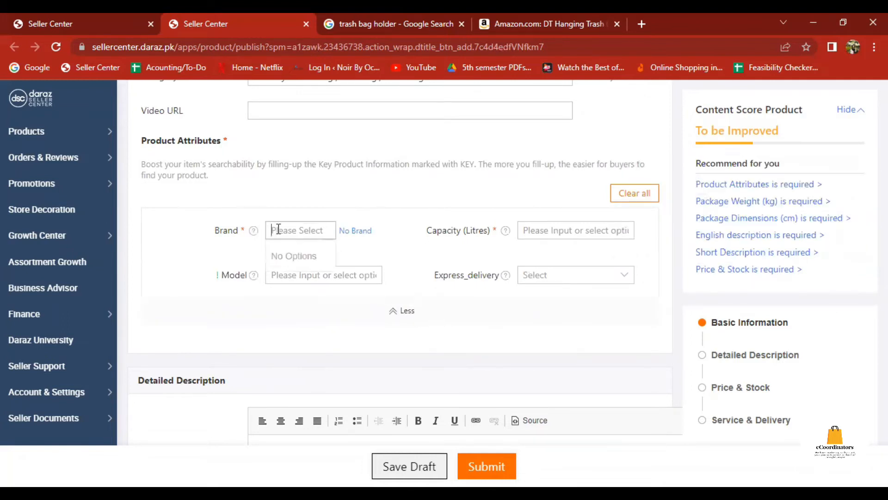
left_click(348, 236)
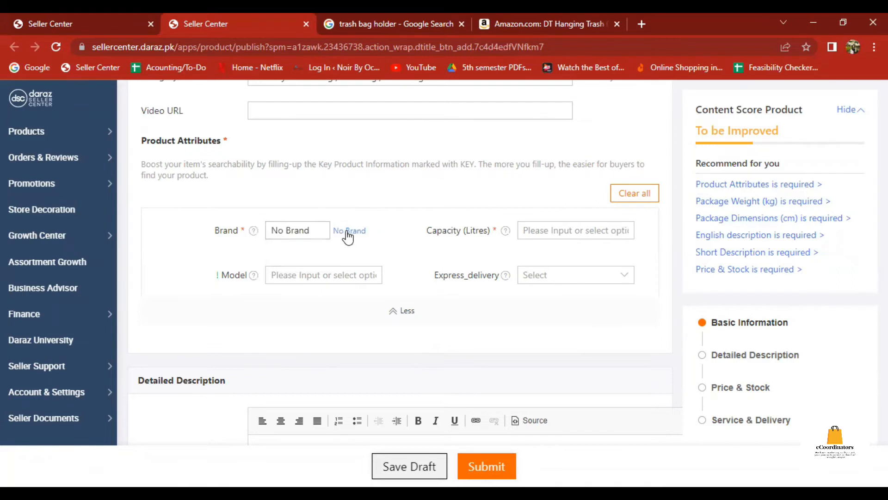
- Check the available options for Capacity (Litres), Model and Express_delivery without choosing any
left_click(577, 235)
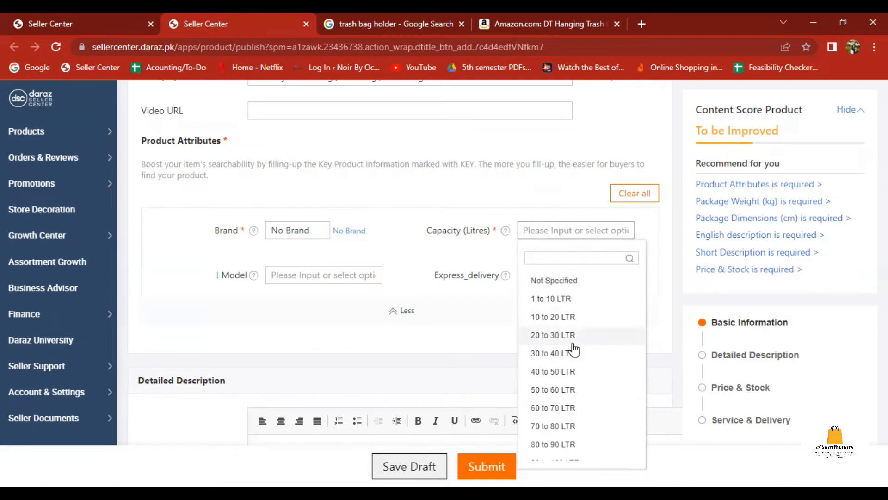
scroll(573, 348, "down", 1)
scroll(574, 348, "up", 1)
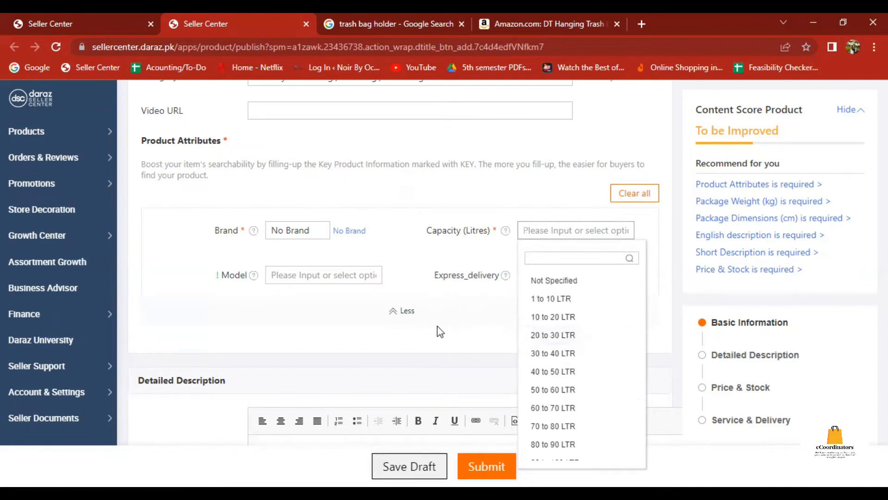
left_click(403, 334)
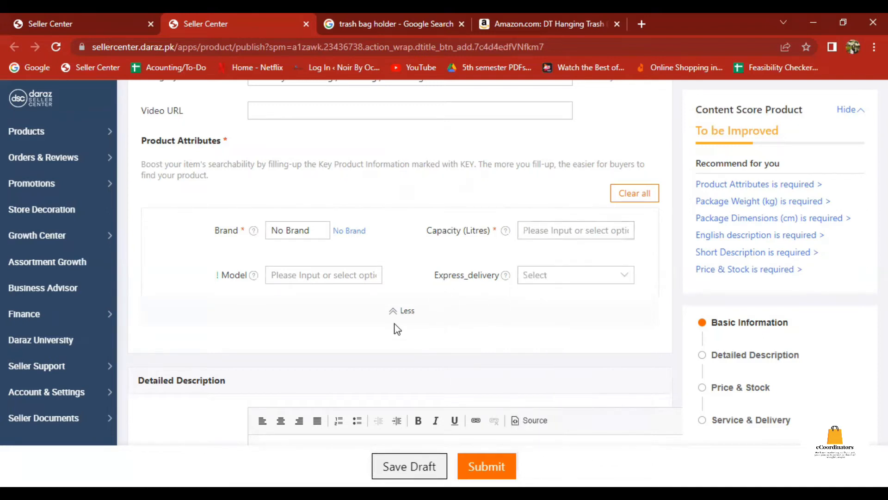
left_click(324, 273)
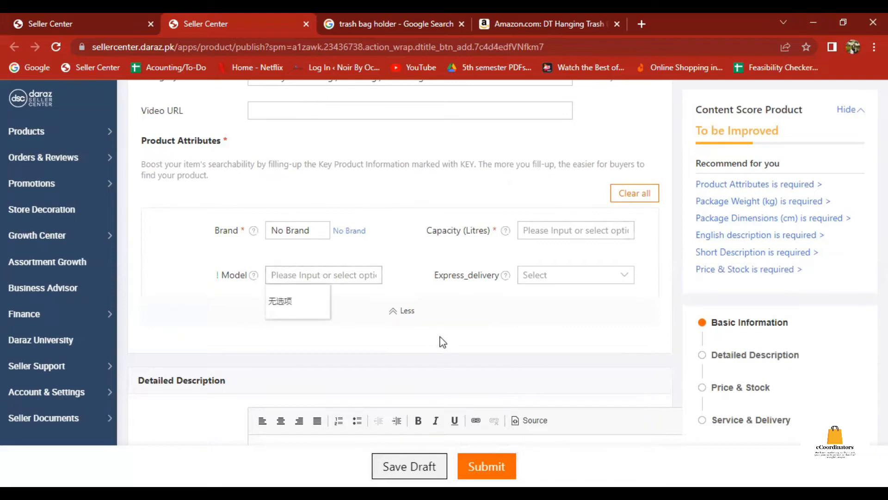
left_click(588, 280)
left_click(588, 279)
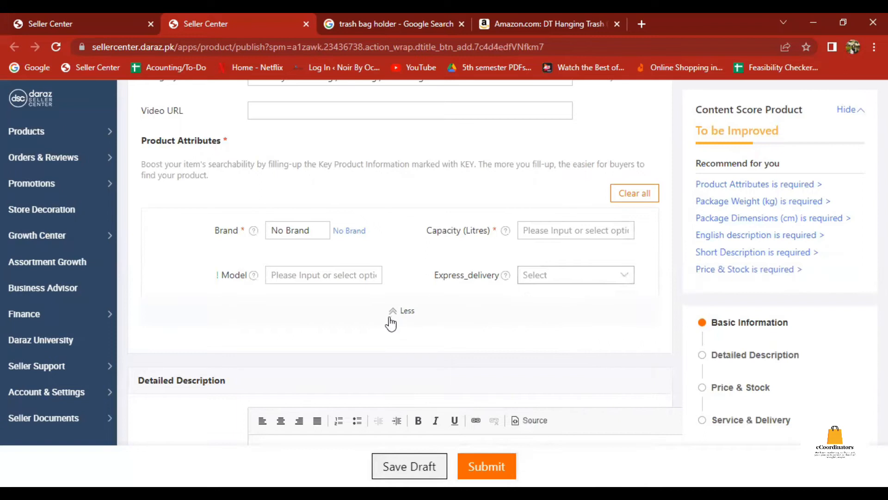
- Fill the Short Description with the five About this item bullets from the Amazon listing, from HANG ANYWHERE to IMPORT, and dismiss the campaign pop-up
scroll(410, 310, "down", 3)
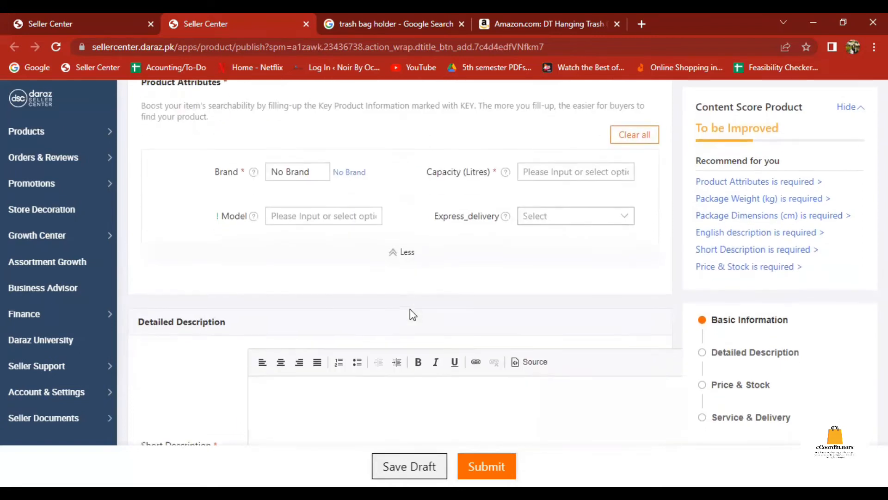
scroll(411, 309, "down", 2)
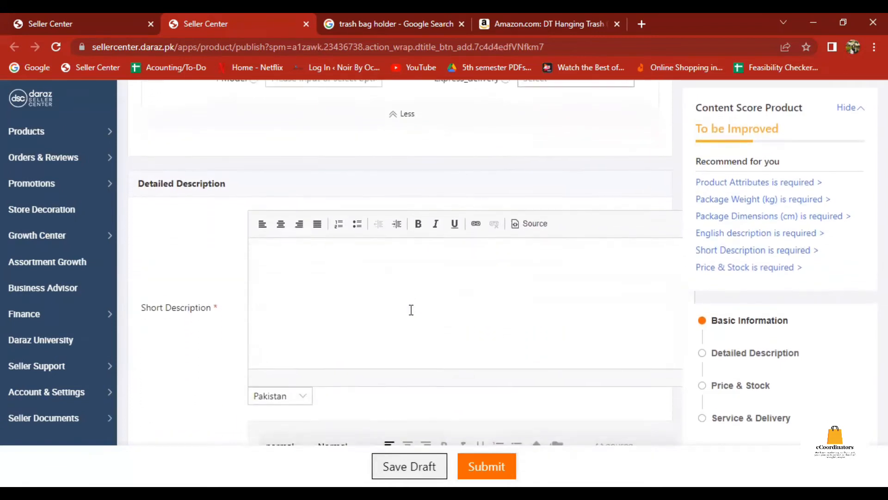
left_click(411, 309)
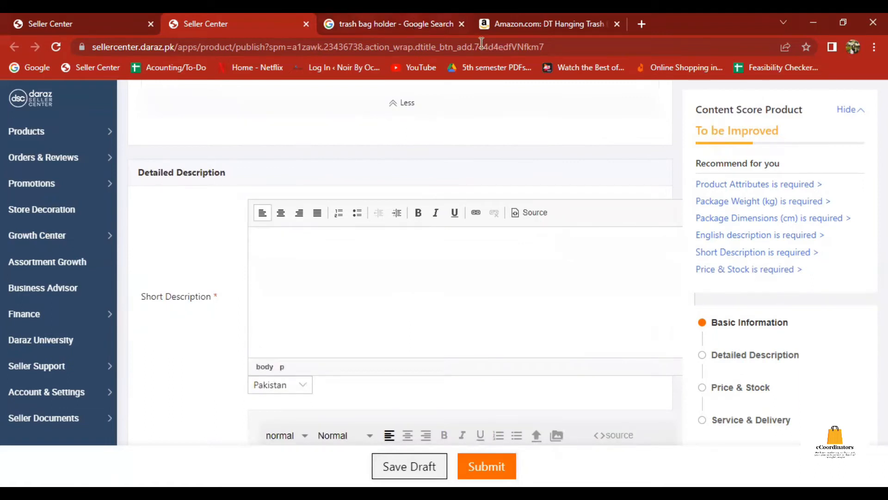
left_click(538, 21)
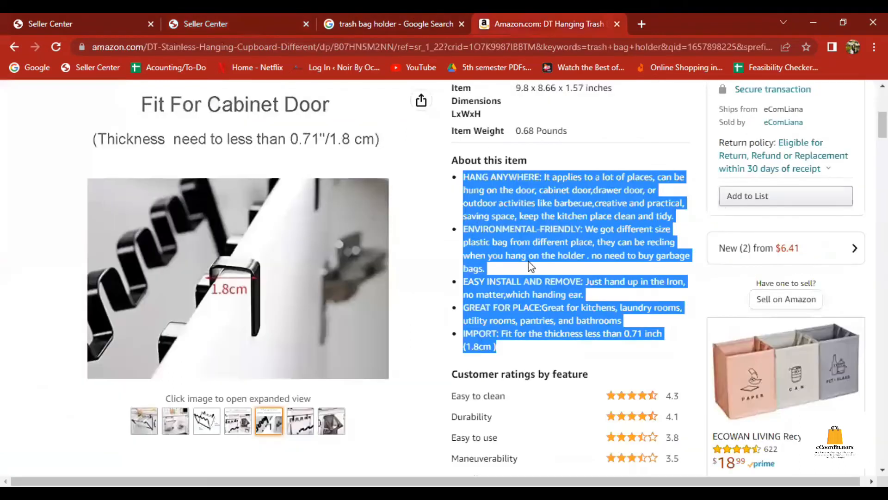
left_click(255, 15)
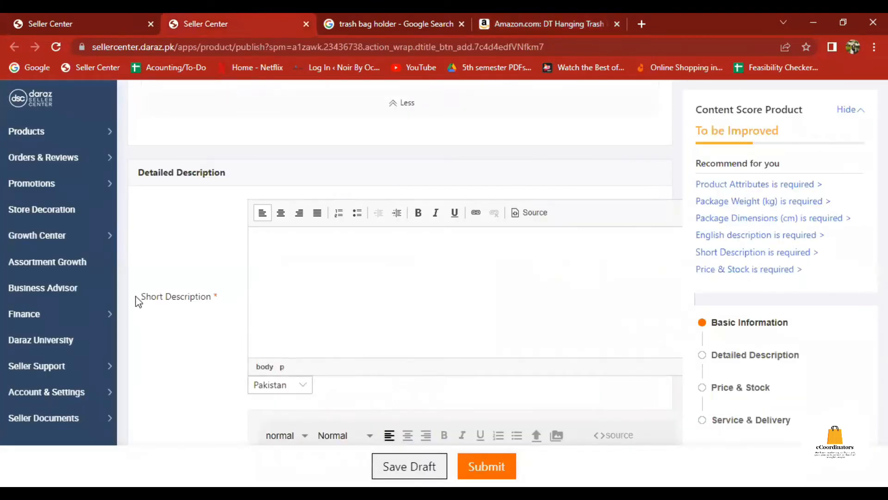
left_click_drag(143, 297, 212, 304)
left_click(287, 242)
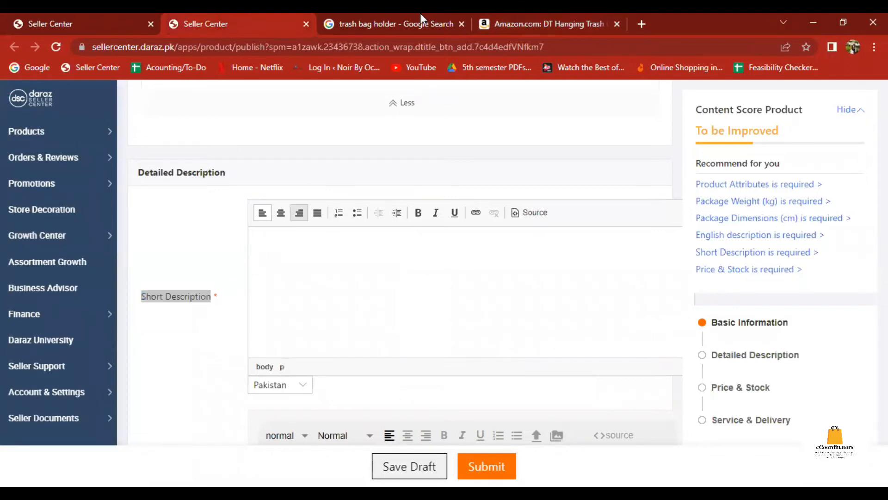
left_click(526, 18)
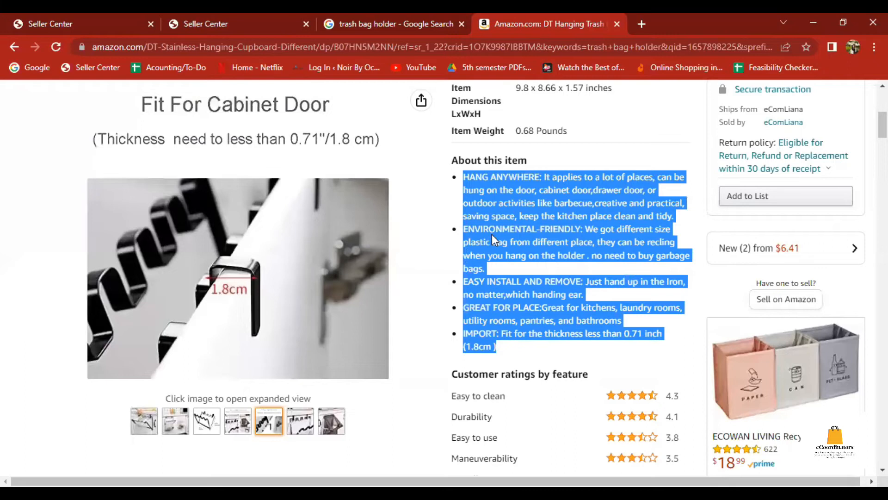
left_click(239, 14)
type("HANG ANYWHERE: It applies to a lot of places, can be hung on the door, cabinet door, closet door, or outdoor activities like barbecue,creative and practical, saving space, keep the kitchen place clean and tidy. ENVIRONMENTAL-FRIENDLY: We got different size plastic bag from different place, they can be recling when you hang on the holder . no need to buy garbage bags. EASY INSTALL AND REMOVE: Just hand up in the Iron, no matter,which handing ear. GREAT FOR PLACE:Great for kitchens, laundry rooms, utility rooms, pantries, and bathrooms IMPORT: Fit for the thickness less than 0.71 inch (1.8cm )")
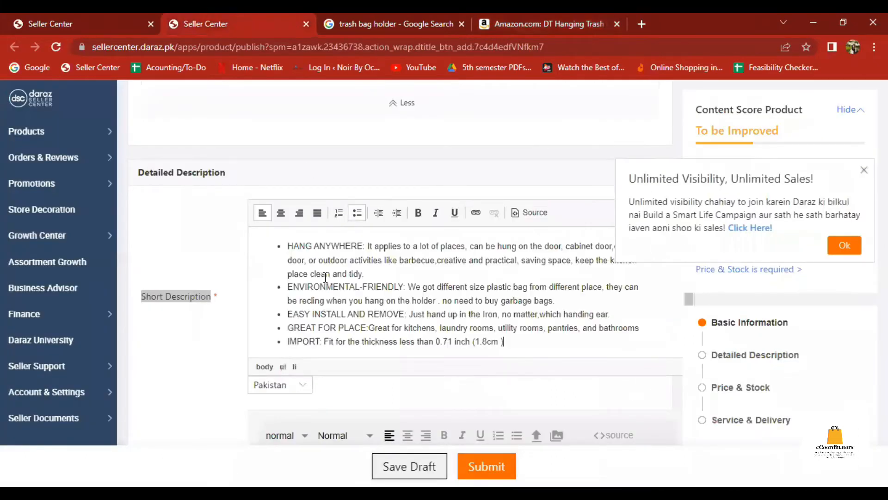
scroll(416, 282, "down", 1)
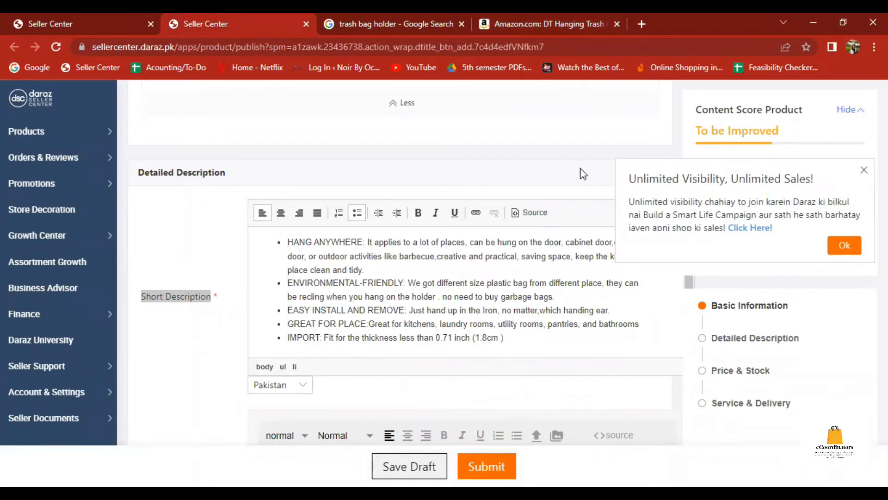
left_click(864, 171)
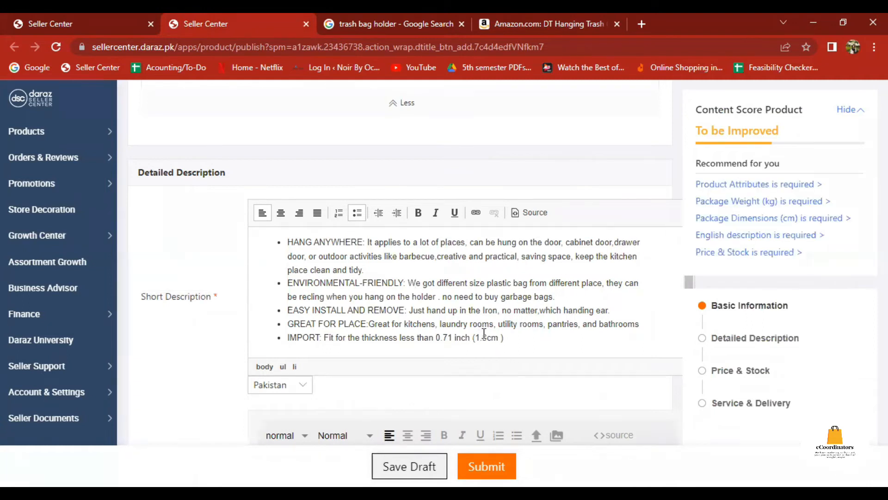
- Highlight "0.71 inch (1.8cm )" in the IMPORT bullet, compare it with the Amazon page, and review the draft's attributes and description
left_click_drag(437, 337, 507, 336)
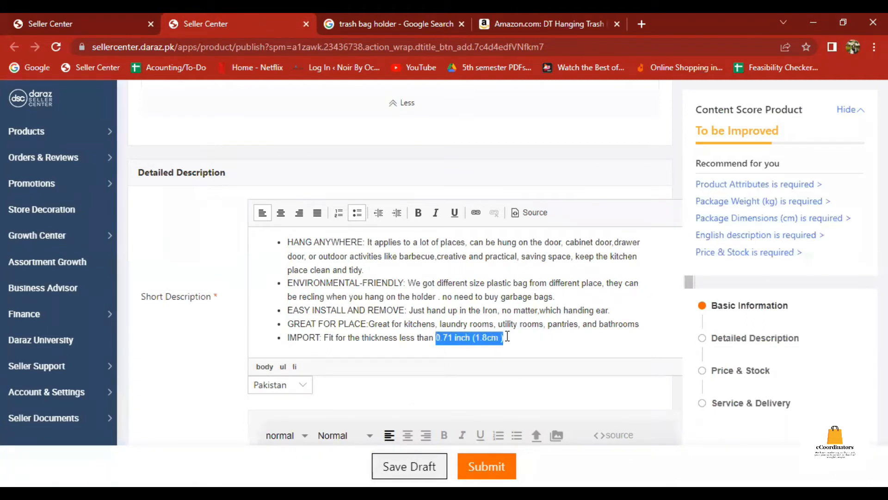
left_click(504, 15)
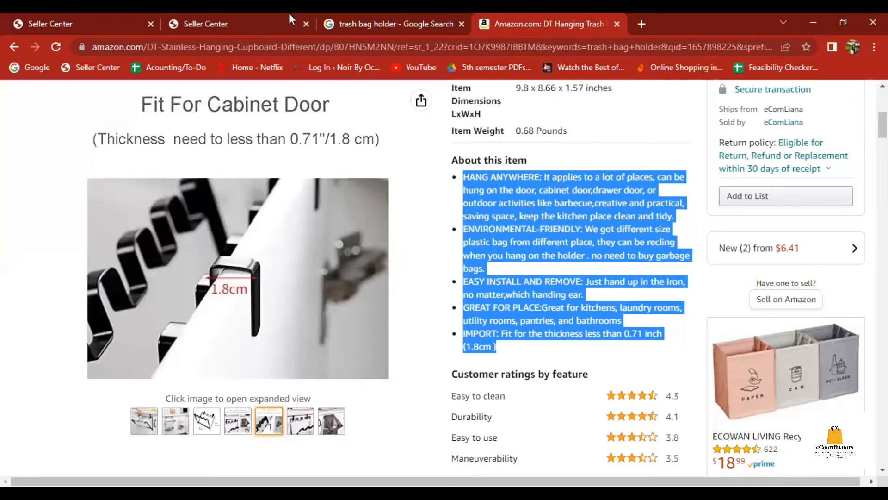
left_click(270, 14)
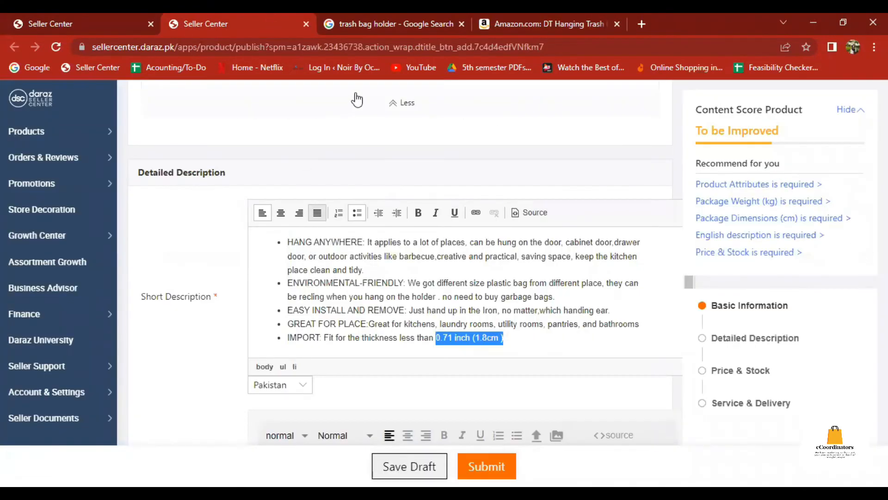
scroll(359, 100, "up", 5)
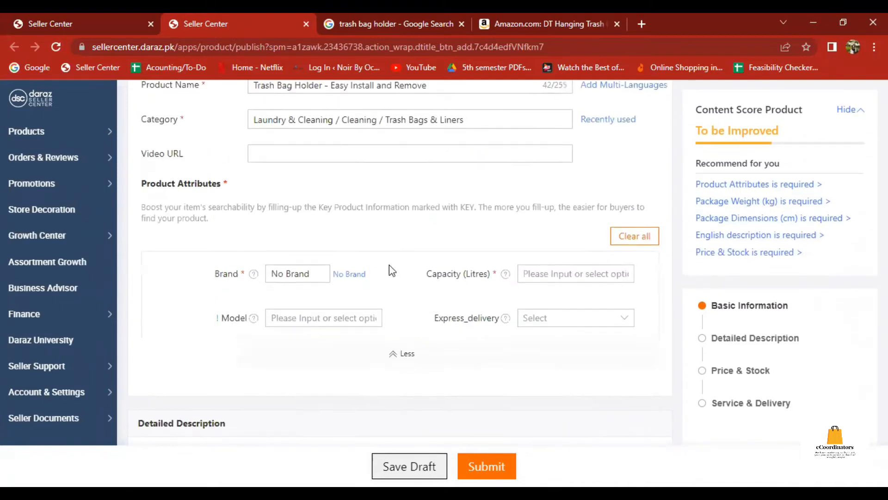
scroll(391, 264, "down", 3)
scroll(390, 267, "down", 6)
scroll(390, 270, "up", 5)
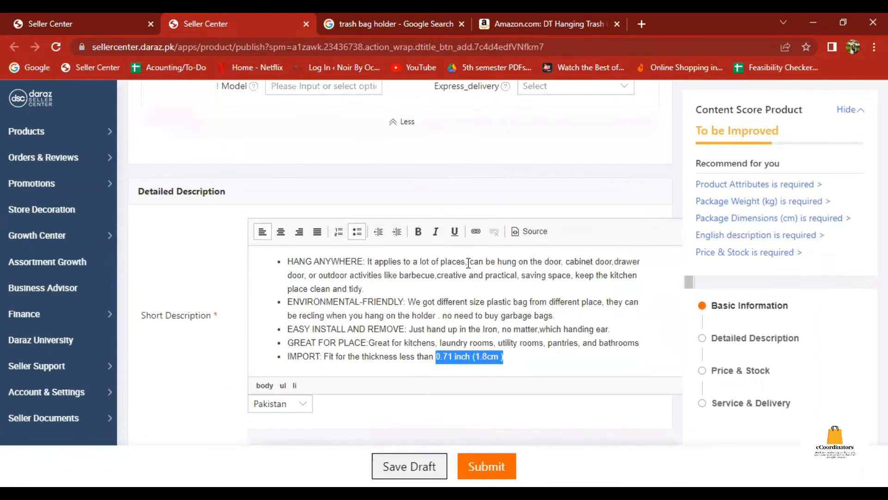
- Review the Short Description bullets and the empty Long Description and English description editors, dismissing the campaign pop-up
left_click(512, 329)
scroll(424, 317, "up", 1)
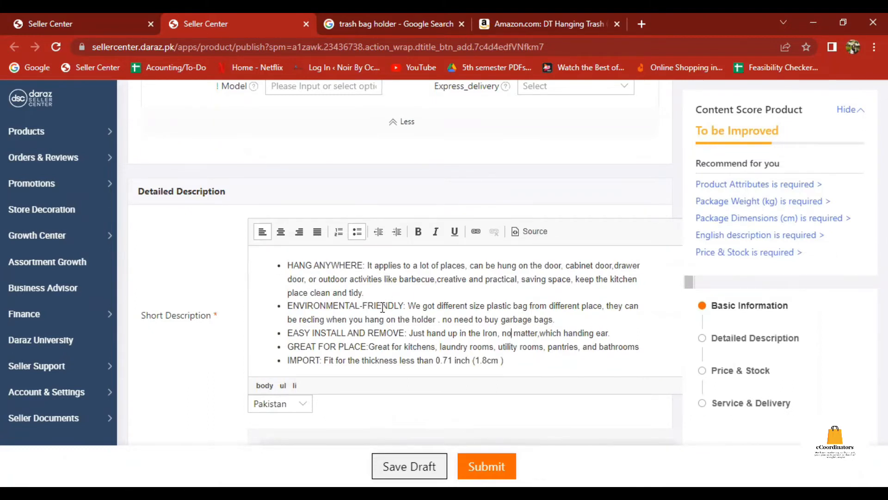
scroll(383, 308, "down", 1)
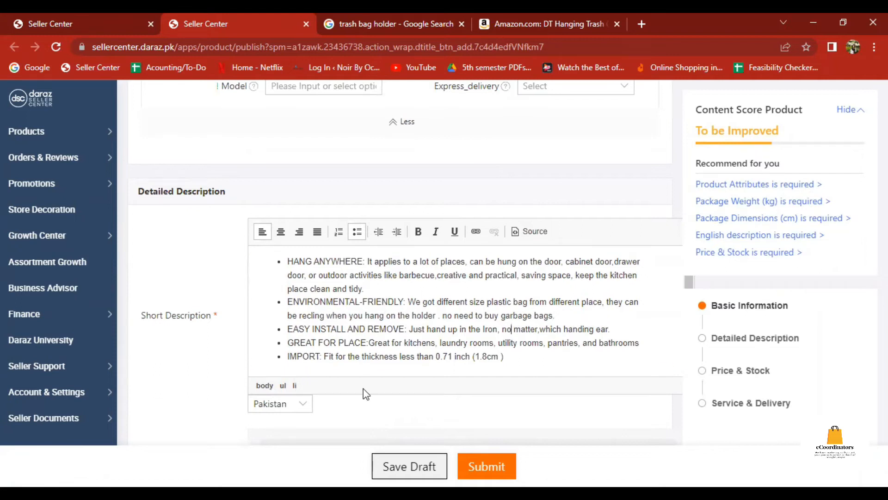
scroll(365, 392, "down", 1)
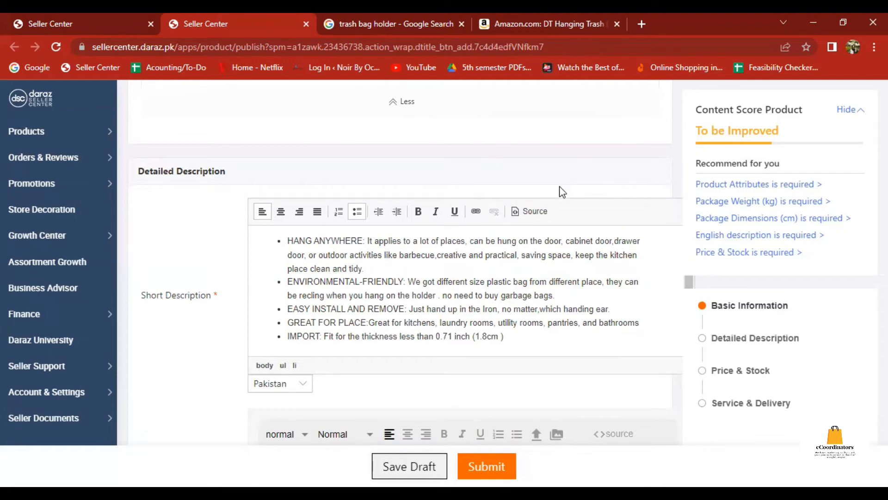
scroll(518, 386, "down", 2)
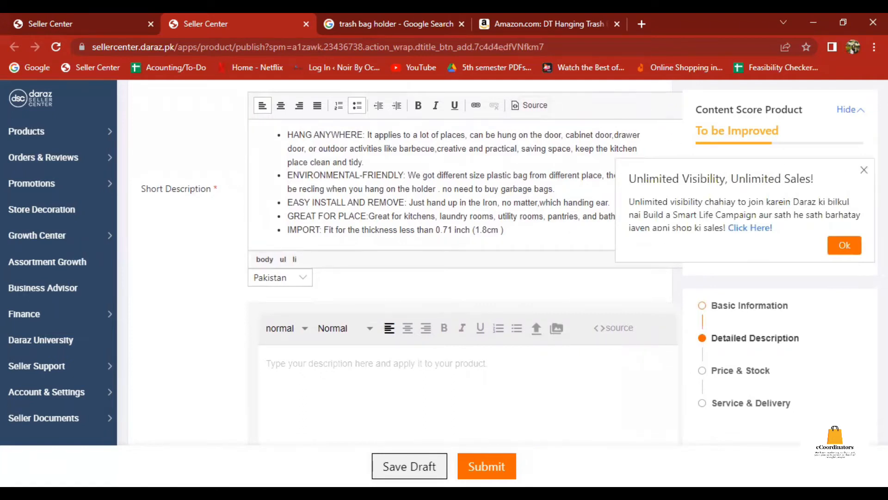
left_click(863, 171)
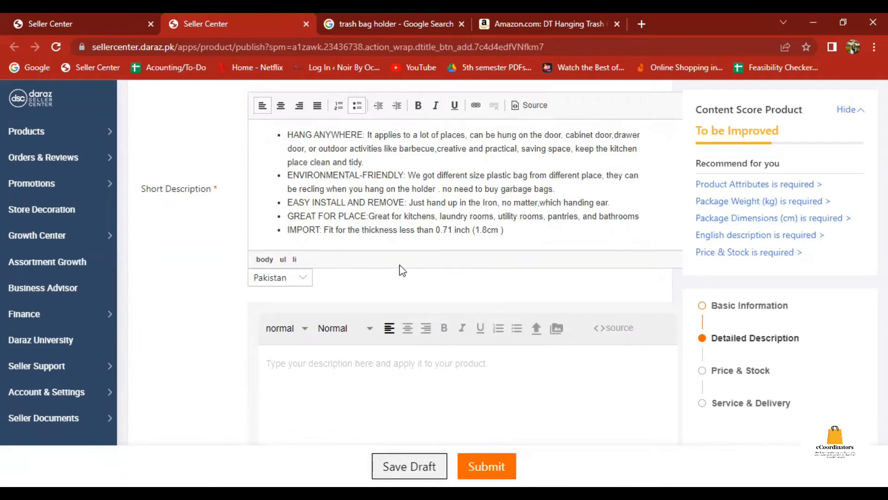
scroll(402, 271, "down", 3)
scroll(402, 271, "up", 3)
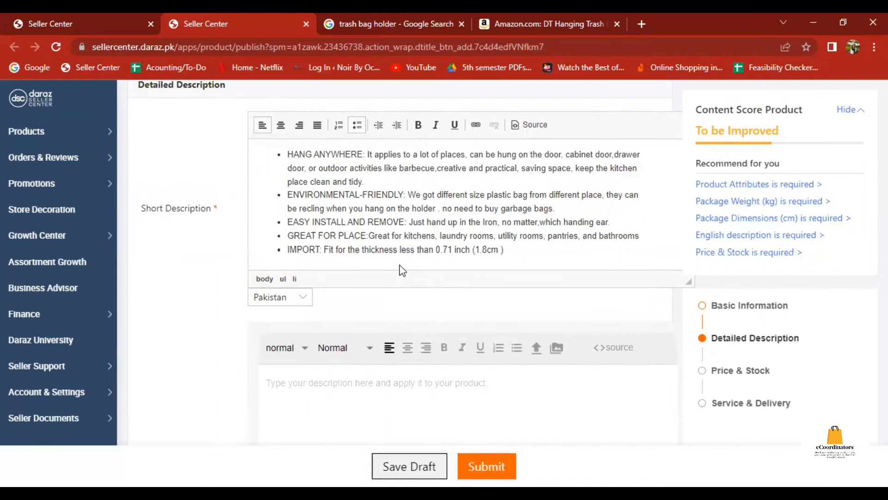
scroll(402, 271, "down", 5)
scroll(400, 264, "down", 7)
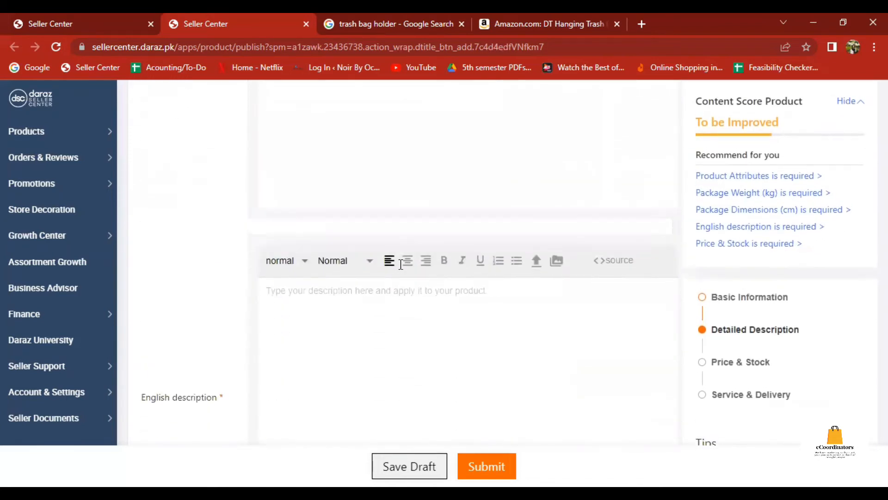
scroll(401, 264, "up", 7)
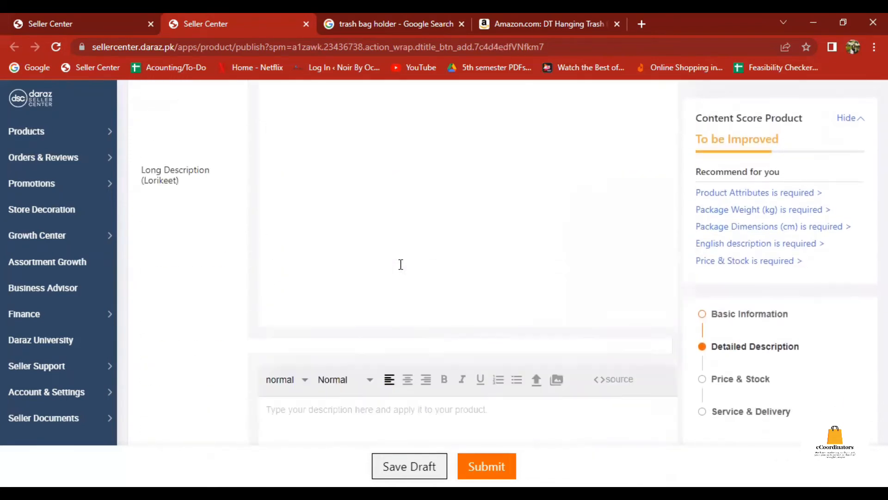
scroll(401, 264, "down", 5)
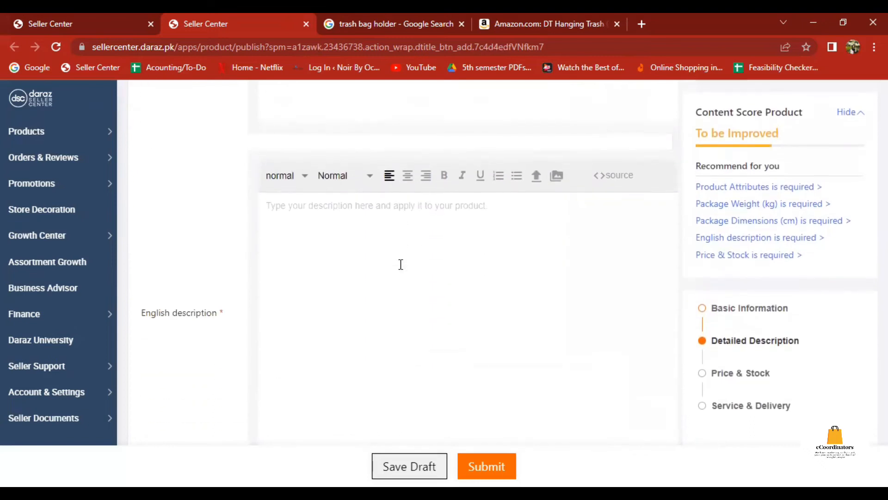
scroll(401, 264, "up", 8)
scroll(401, 270, "up", 3)
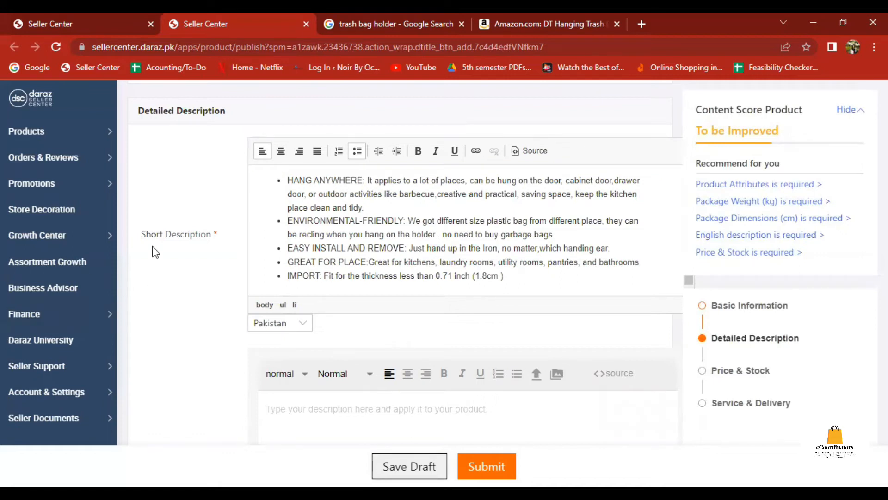
- Highlight "Short" in the Short Description label and compare that section with the Long Description editor
left_click_drag(142, 233, 166, 234)
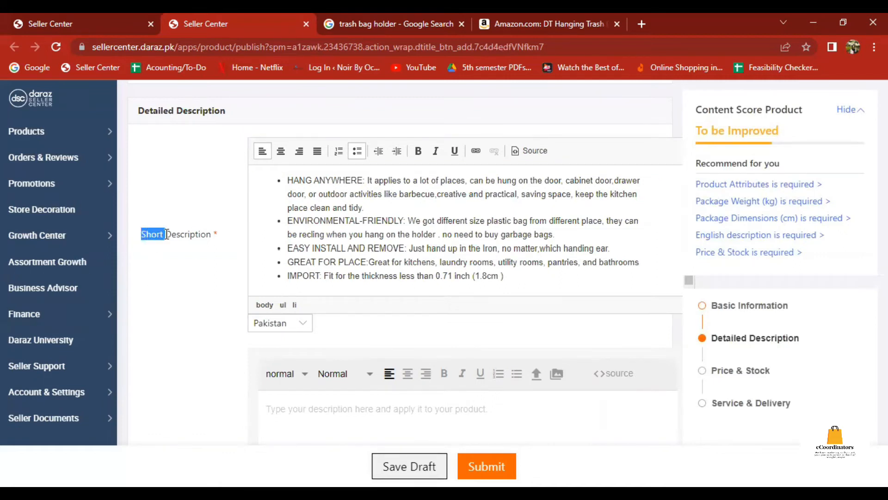
left_click(208, 256)
scroll(209, 256, "down", 2)
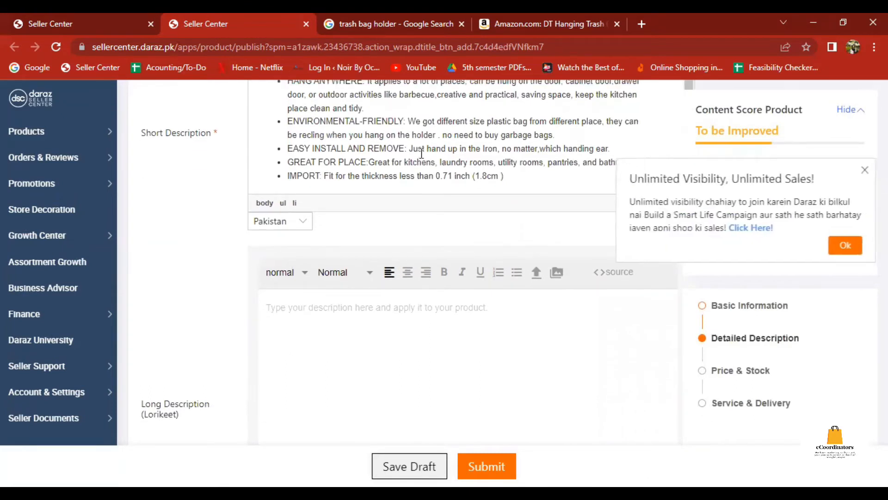
scroll(310, 153, "up", 2)
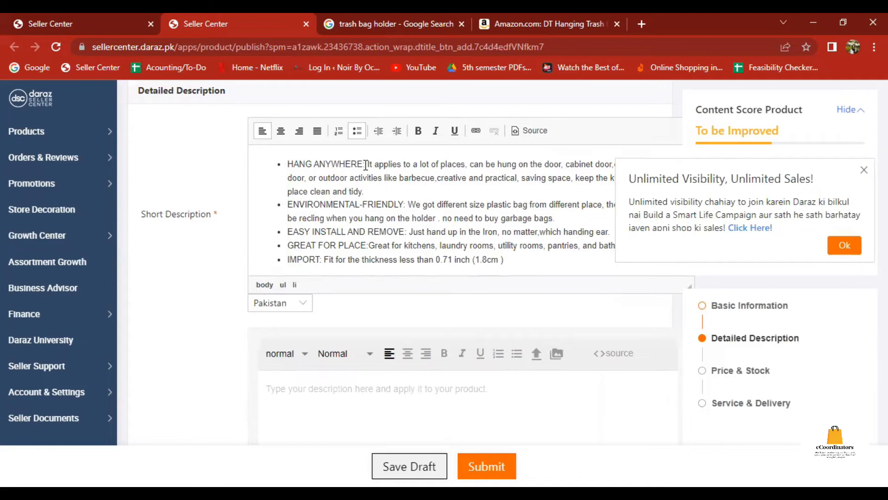
- Copy the HANG ANYWHERE bullet's text without its heading into the Long Description, adding the missing spaces before "creative" and "drawer"
scroll(424, 356, "down", 4)
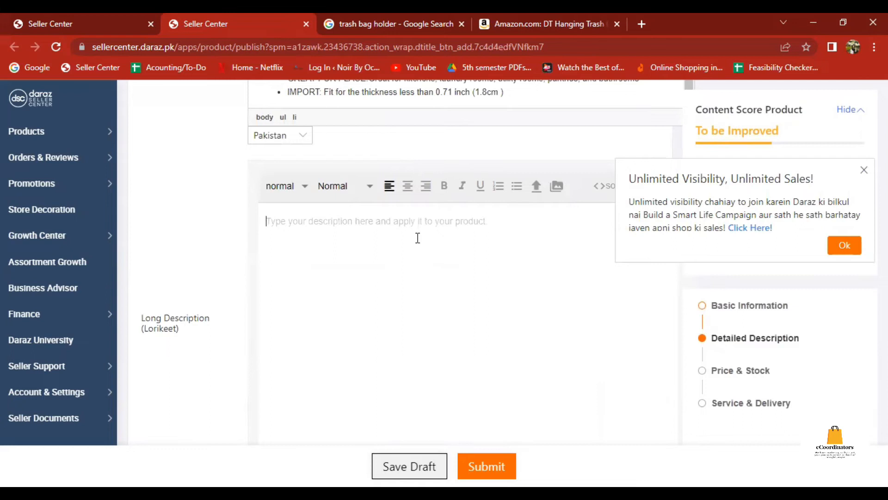
scroll(417, 237, "up", 3)
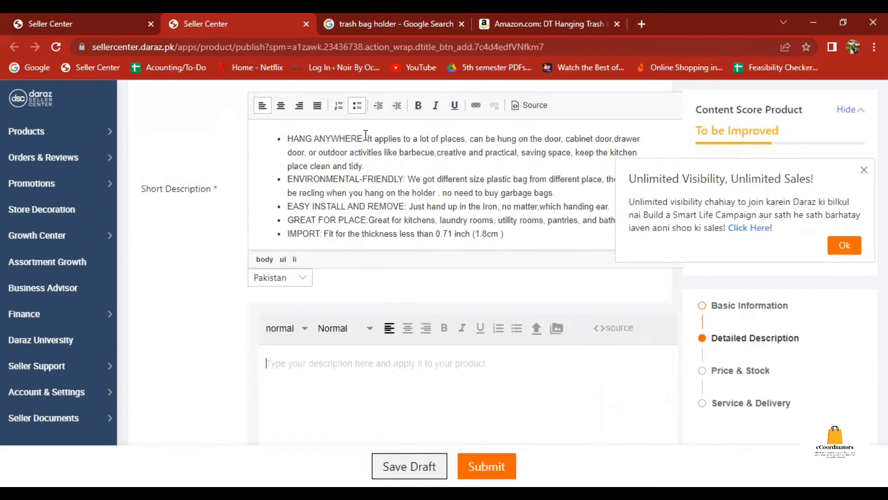
left_click_drag(367, 138, 389, 165)
key("ctrl+c")
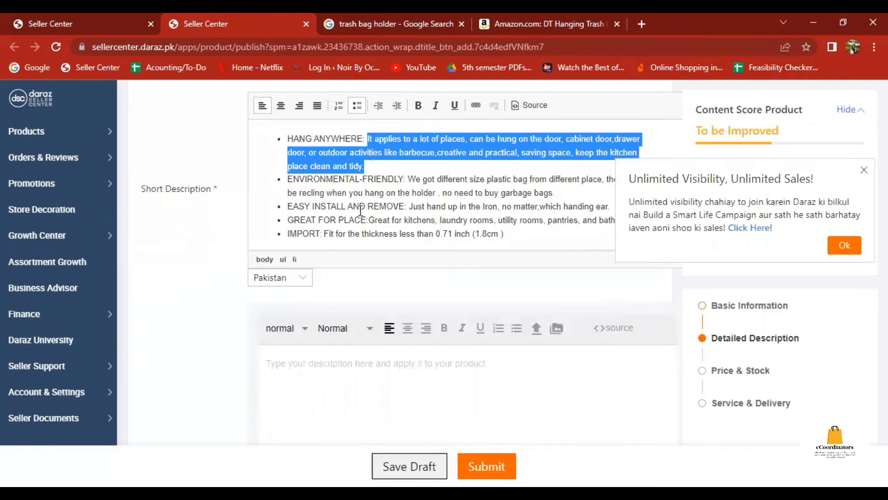
left_click(318, 373)
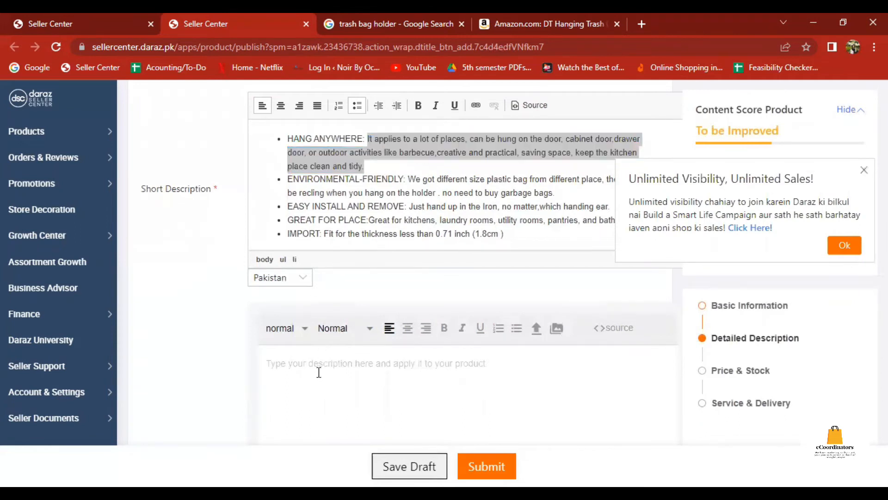
key("ctrl+v")
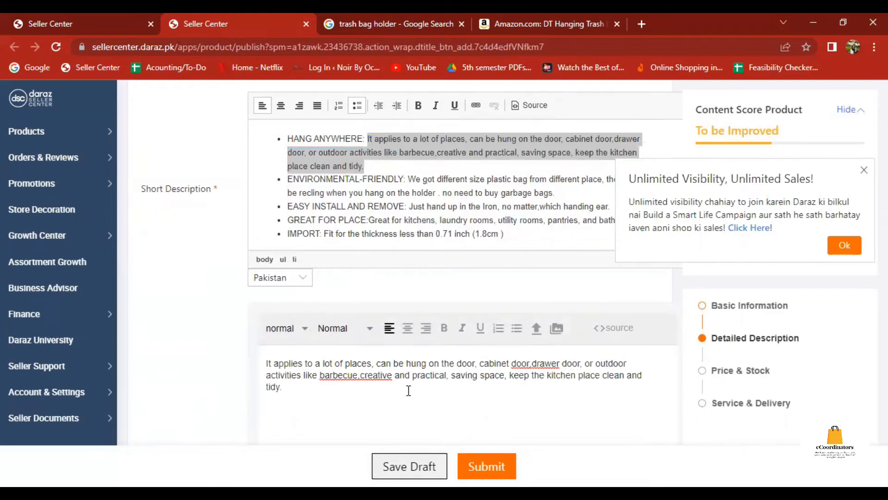
left_click(363, 375)
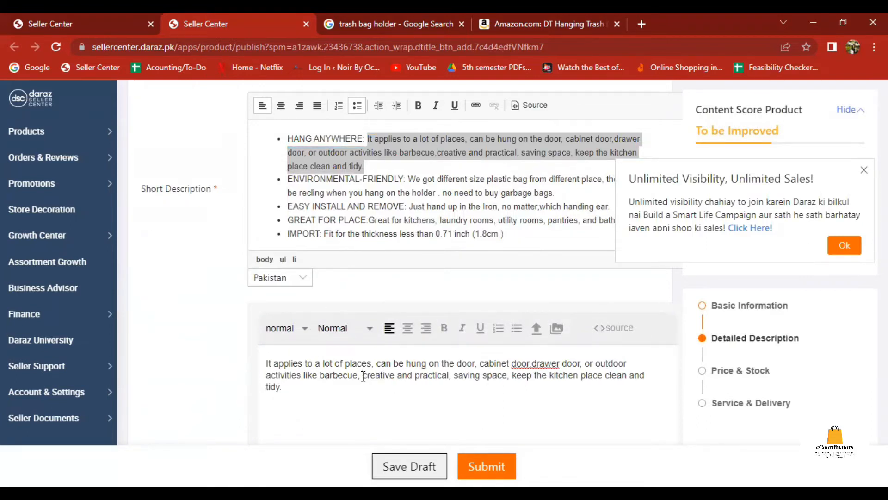
left_click(533, 362)
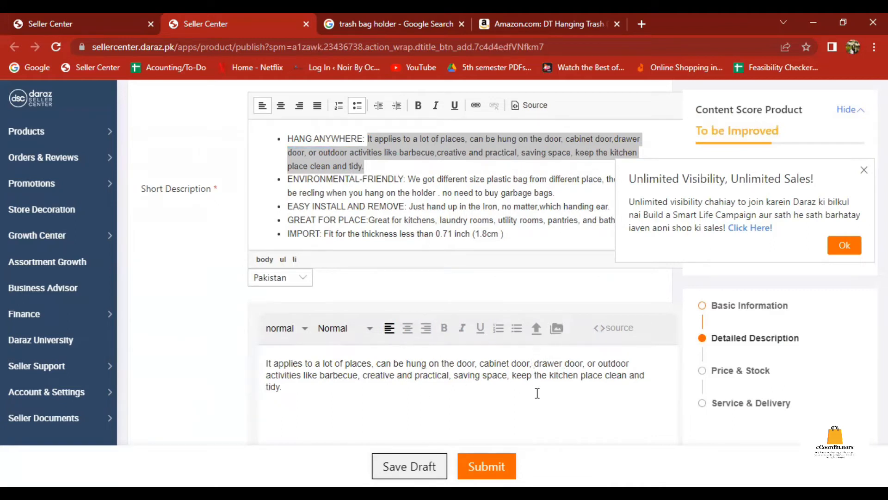
- Append the ENVIRONMENTAL-FRIENDLY bullet's text, without its heading, to the end of the Long Description paragraph
scroll(537, 394, "down", 4)
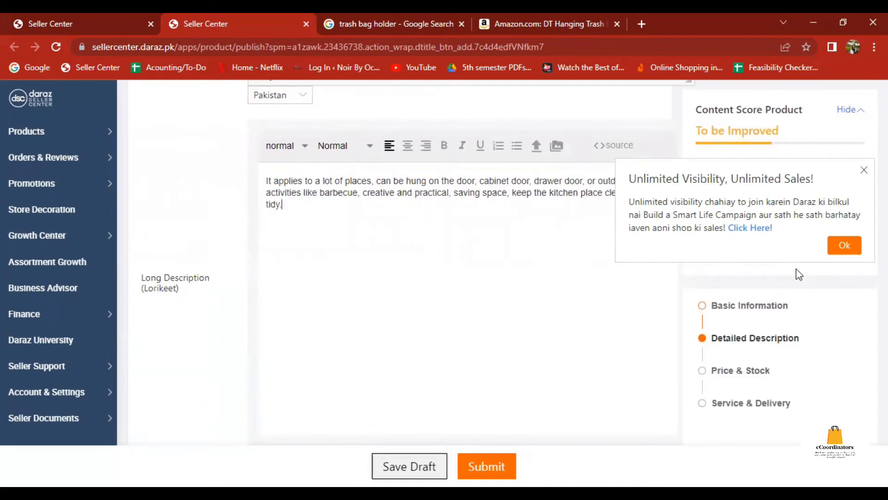
scroll(519, 299, "up", 3)
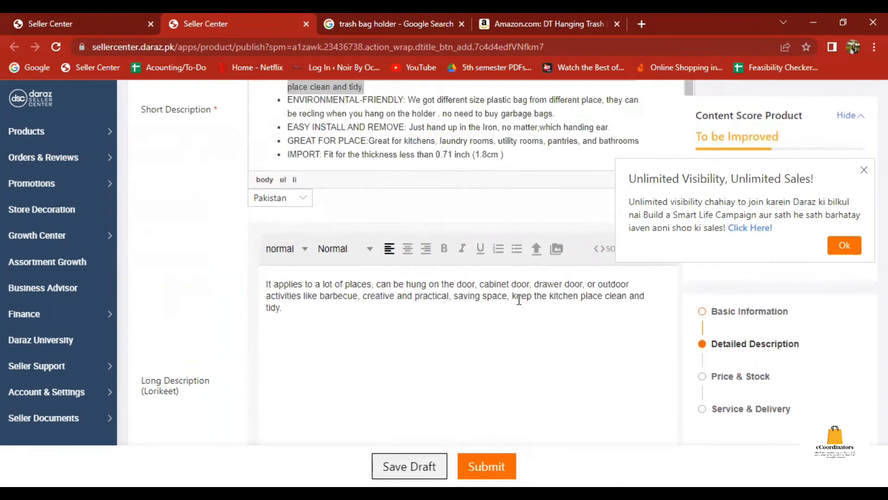
left_click_drag(407, 133, 572, 149)
key("ctrl+c")
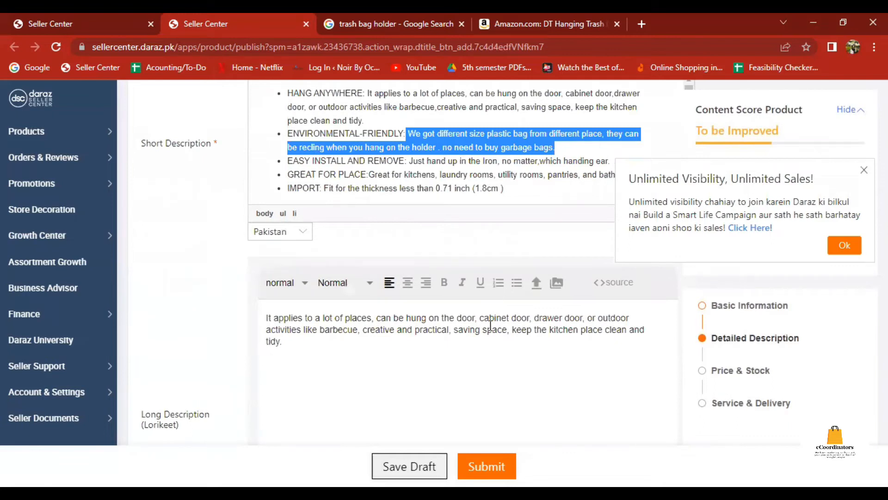
left_click(472, 348)
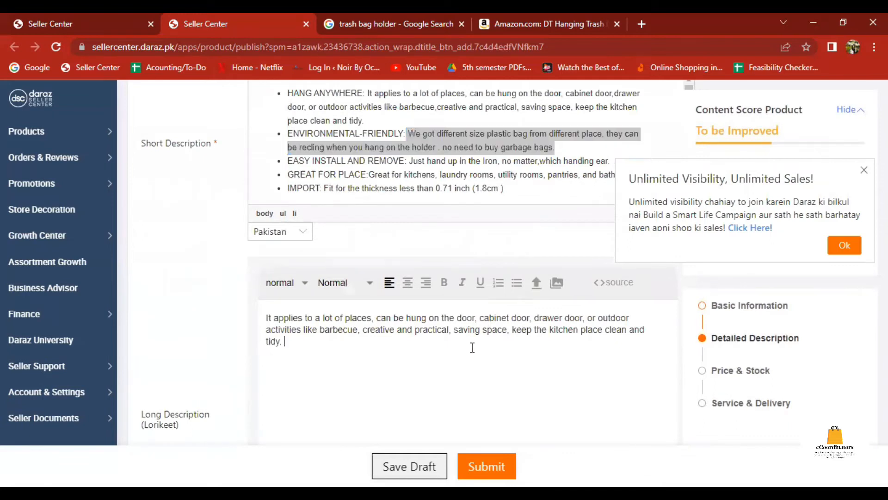
key("ctrl+v")
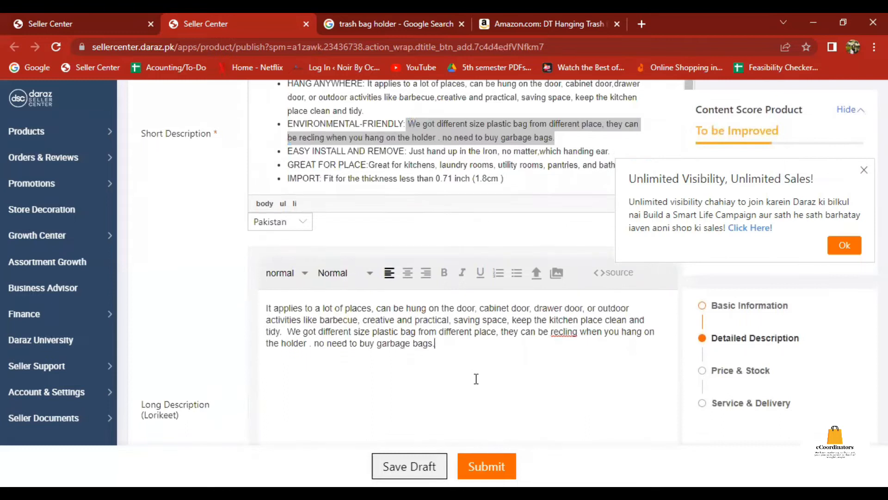
- Check the Media Center images available for the Long Description without choosing any, dismissing the campaign pop-ups
scroll(476, 378, "down", 2)
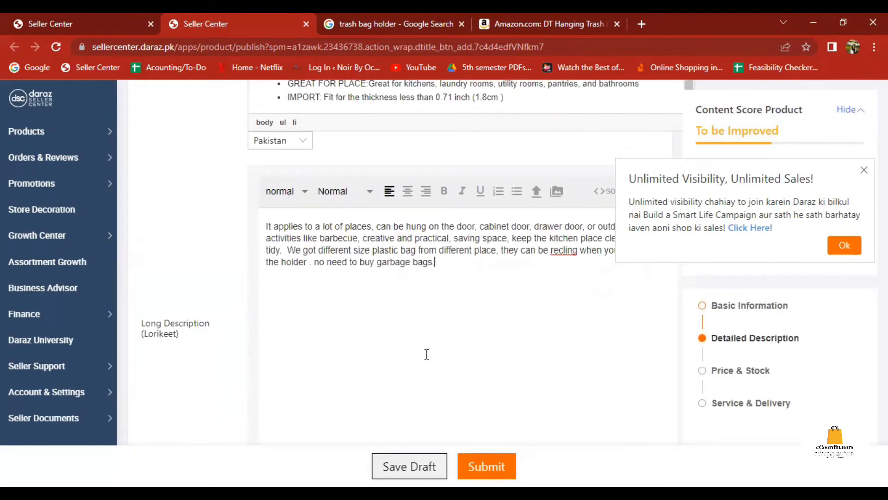
left_click(864, 171)
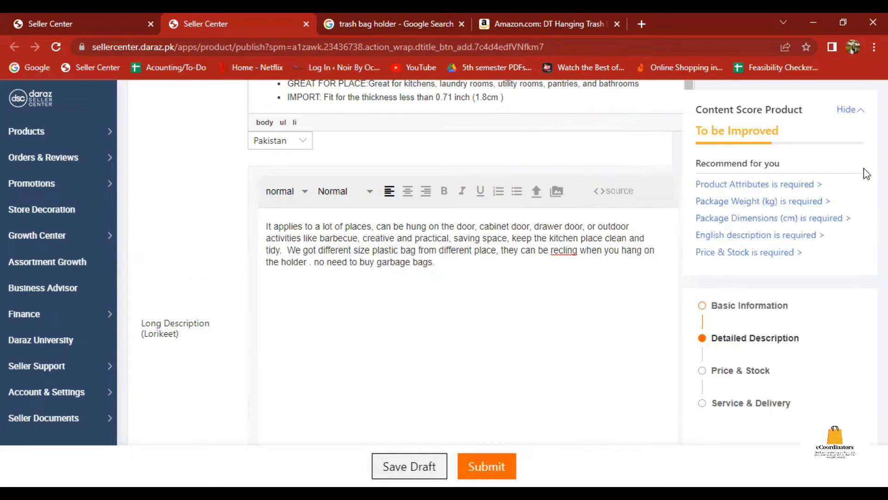
left_click(558, 192)
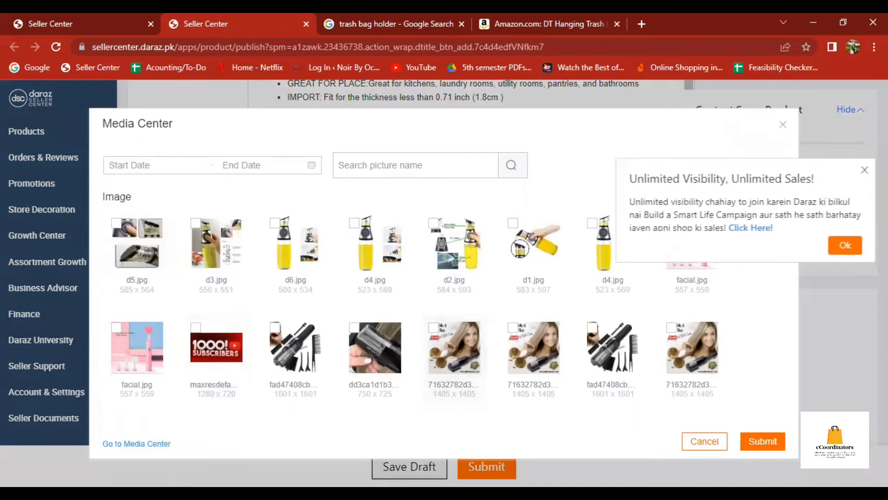
left_click(863, 170)
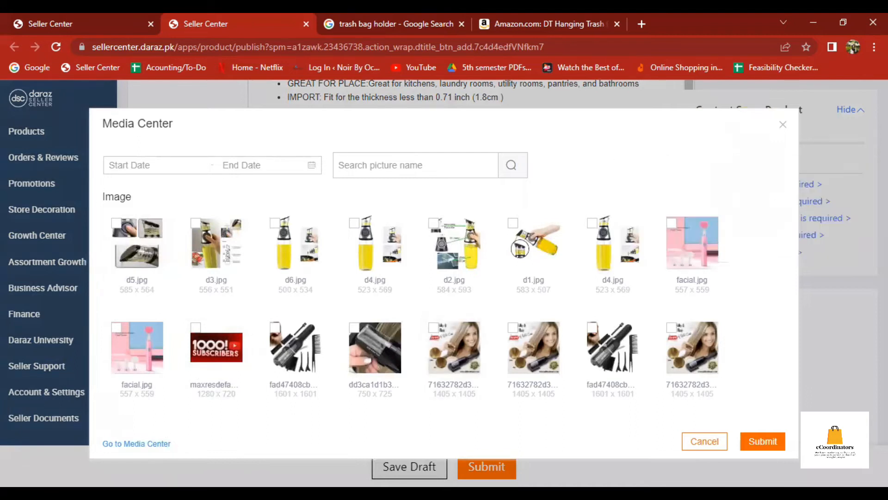
left_click(782, 126)
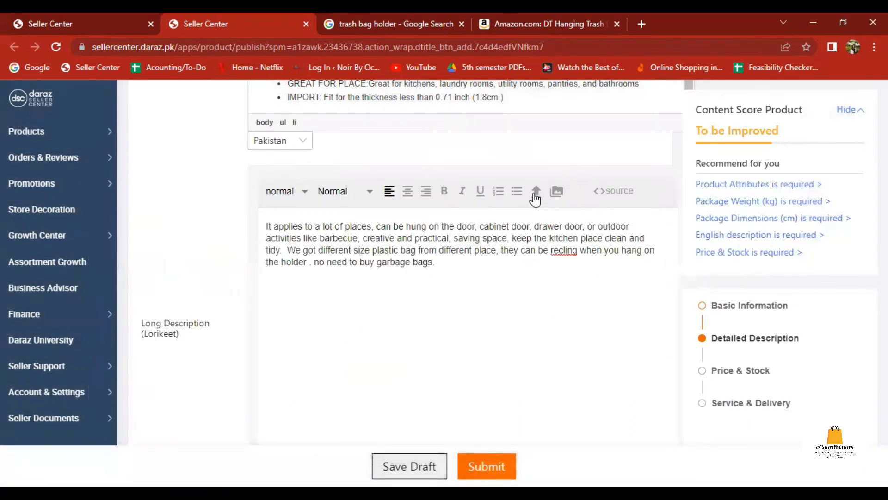
- Try to upload the image bd44ee80ff94d335d889a29d7824a61c (1) from Downloads into the Long Description
left_click(536, 192)
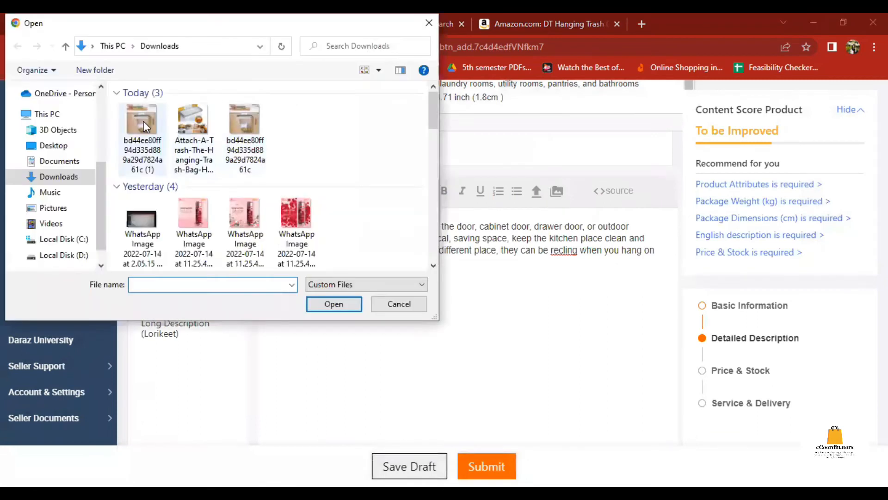
left_click(144, 121)
left_click(320, 305)
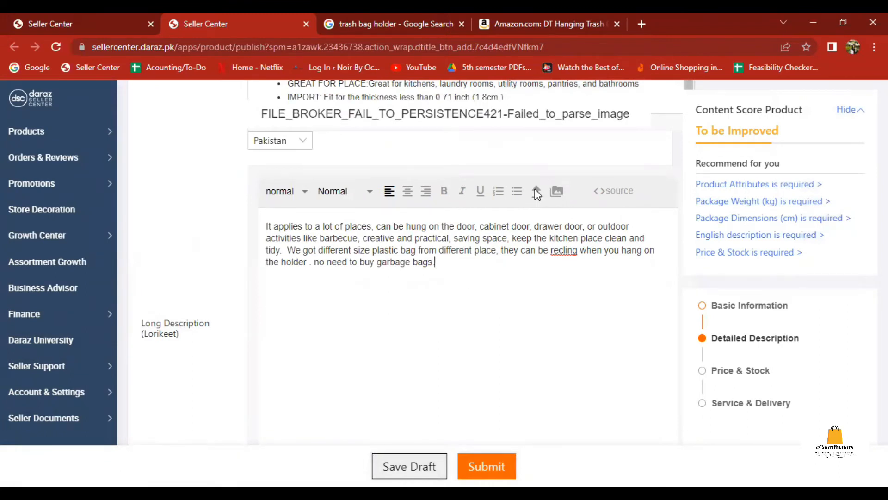
- Upload the Attach-A-Trash hanging trash bag holder image from Downloads into the Long Description and view it there
left_click(537, 192)
left_click(203, 129)
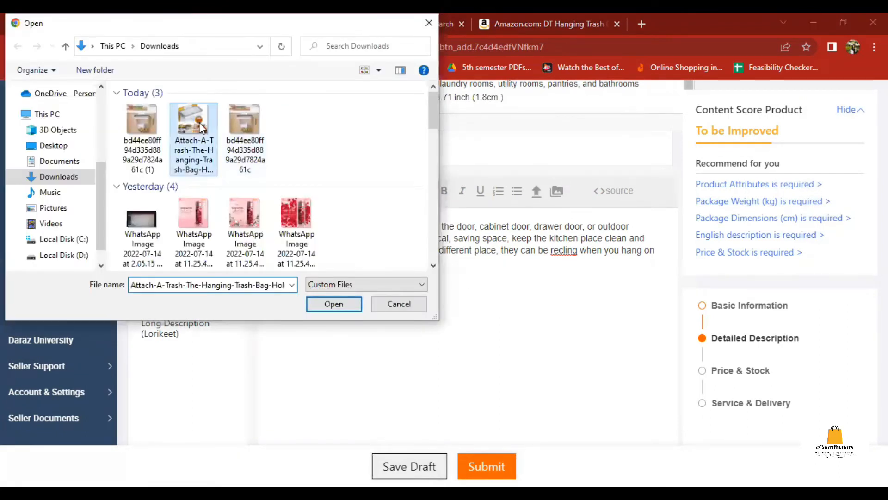
left_click(333, 304)
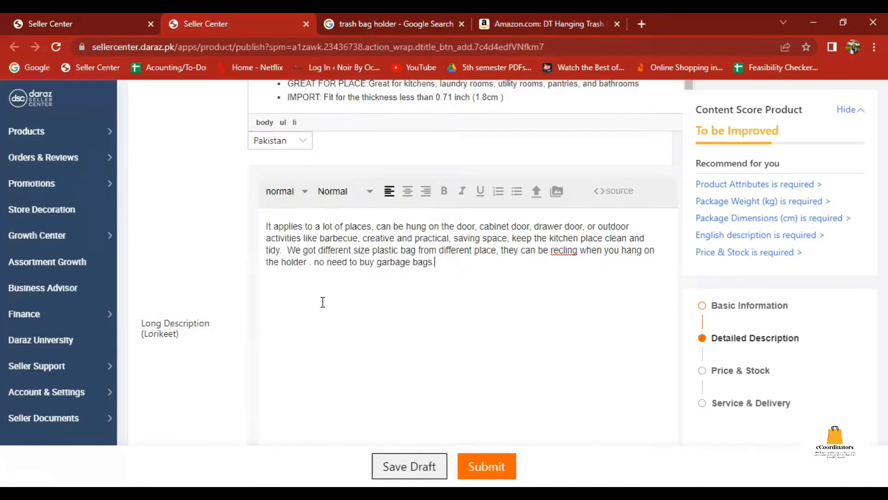
scroll(502, 351, "down", 3)
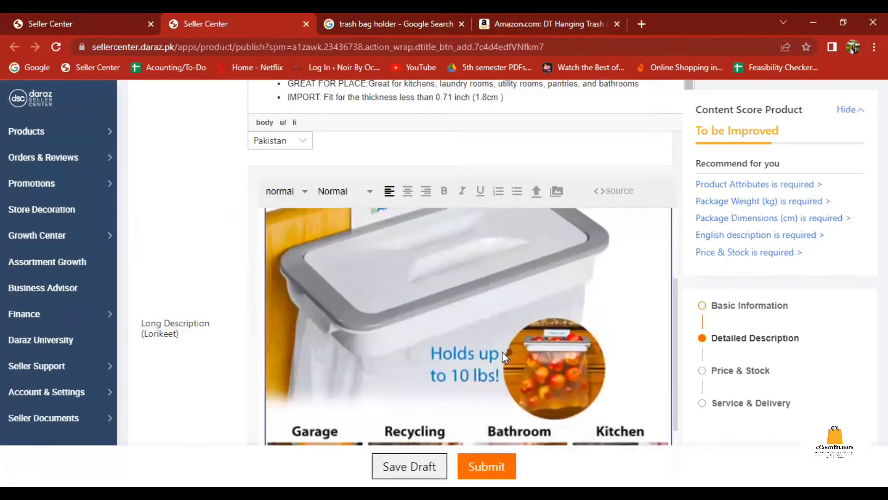
- Review the Long Description's paragraph and inserted product image from beginning to end, including the text above the picture
scroll(503, 353, "down", 2)
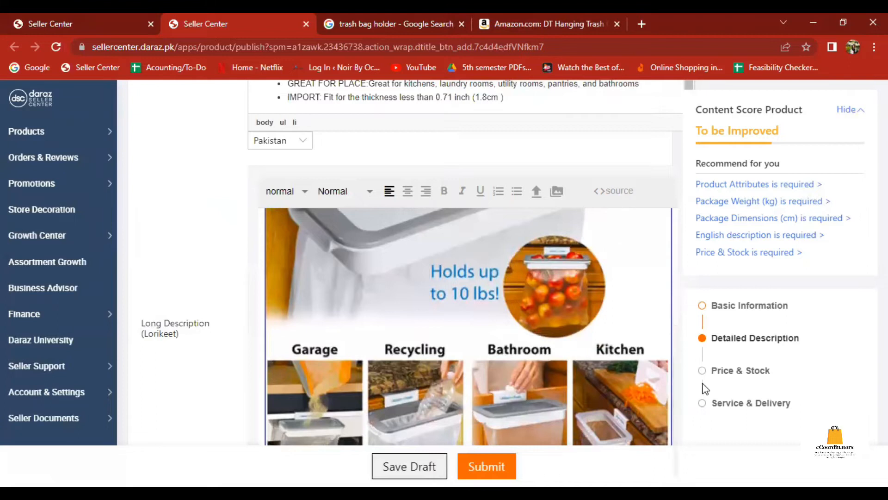
scroll(690, 361, "down", 4)
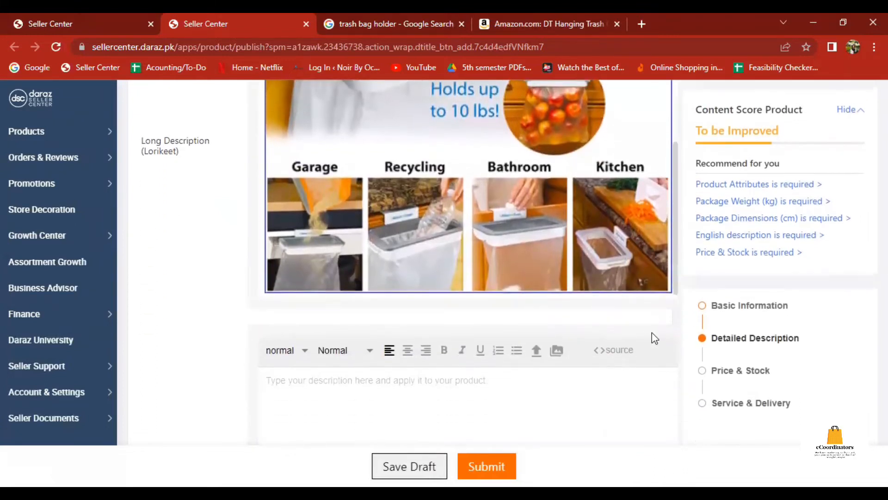
scroll(653, 332, "up", 2)
scroll(653, 334, "up", 2)
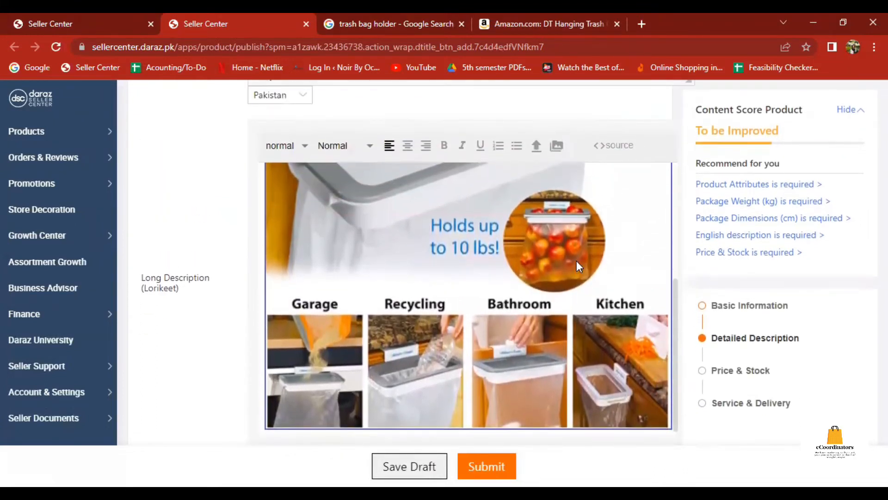
scroll(575, 260, "up", 5)
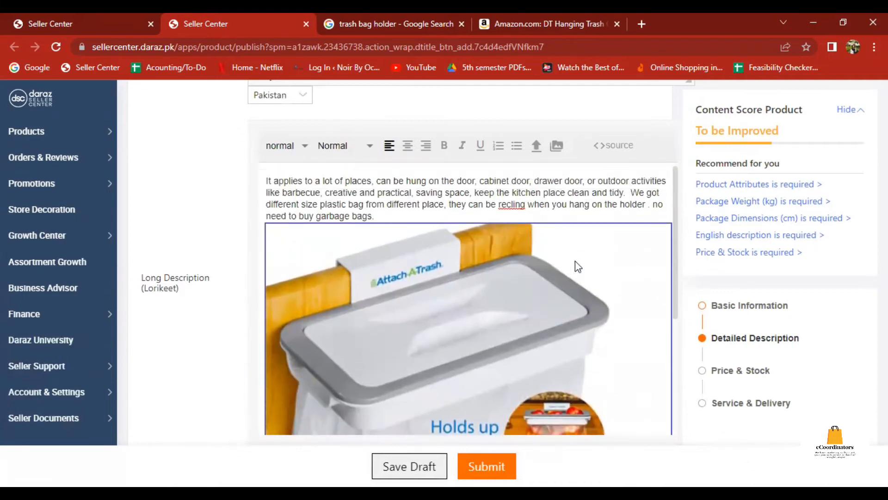
scroll(575, 261, "up", 10)
scroll(539, 278, "down", 6)
scroll(529, 248, "down", 5)
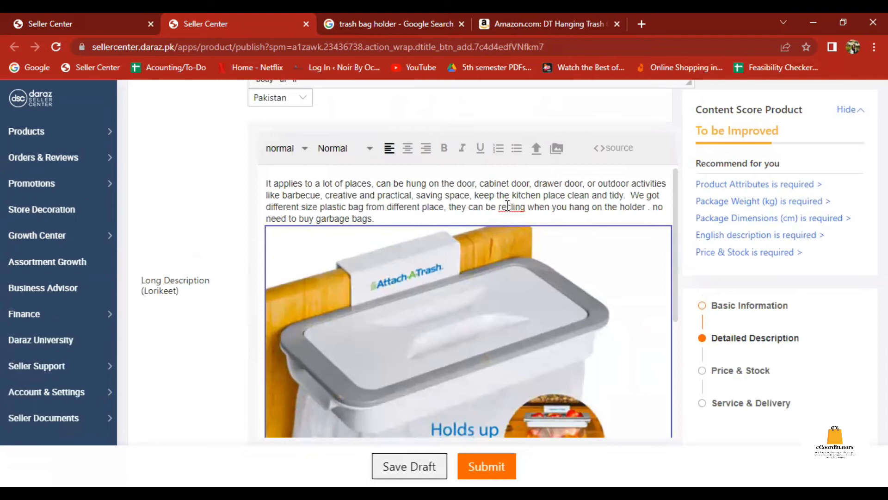
left_click(508, 205)
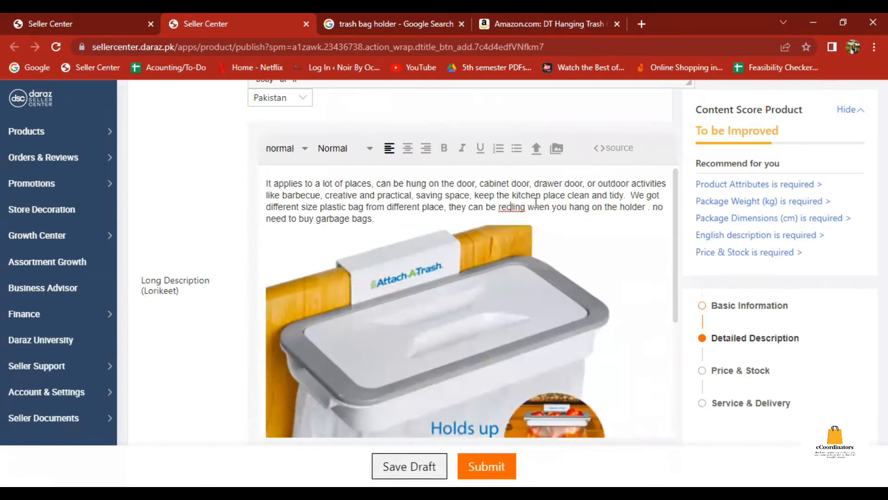
scroll(606, 242, "down", 3)
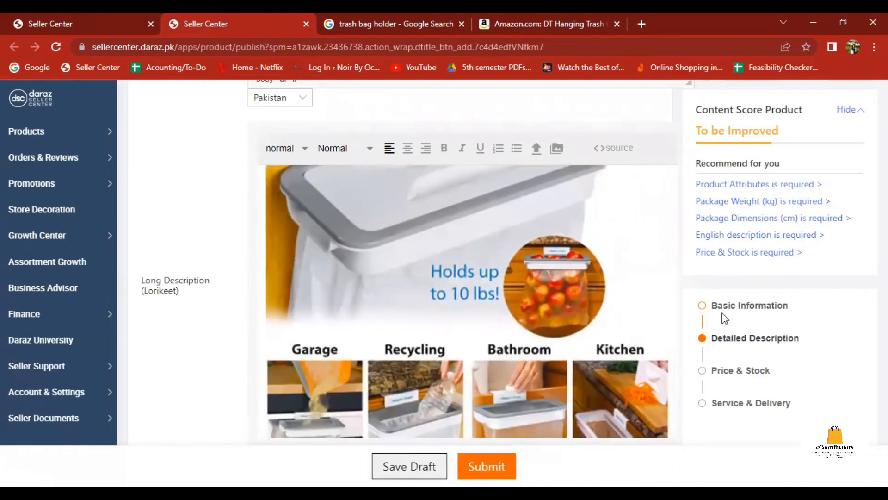
scroll(606, 243, "down", 1)
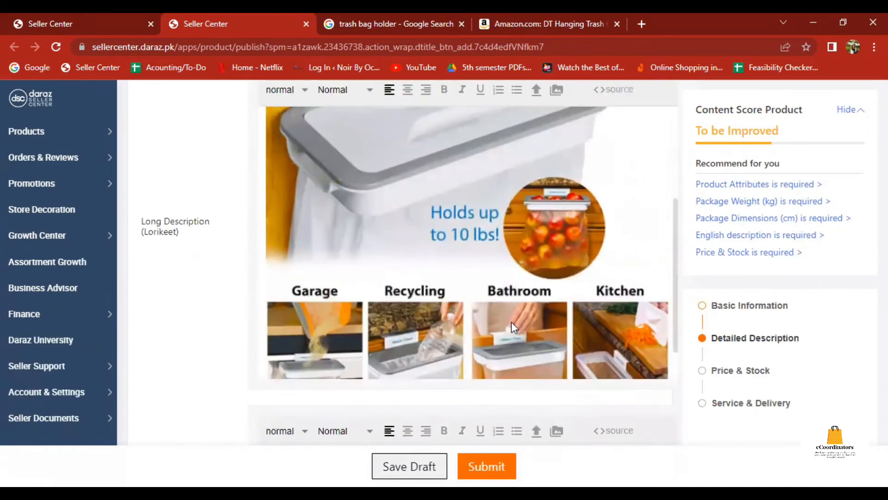
scroll(512, 321, "up", 2)
scroll(511, 321, "down", 3)
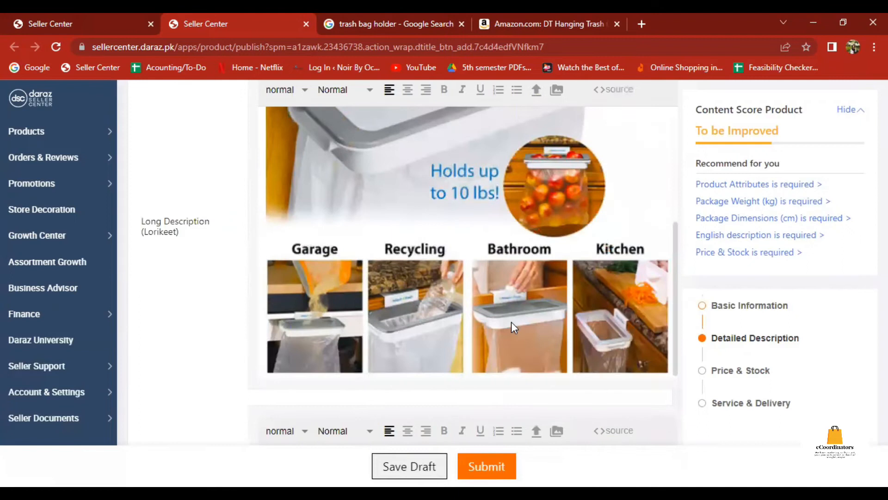
scroll(513, 387, "down", 4)
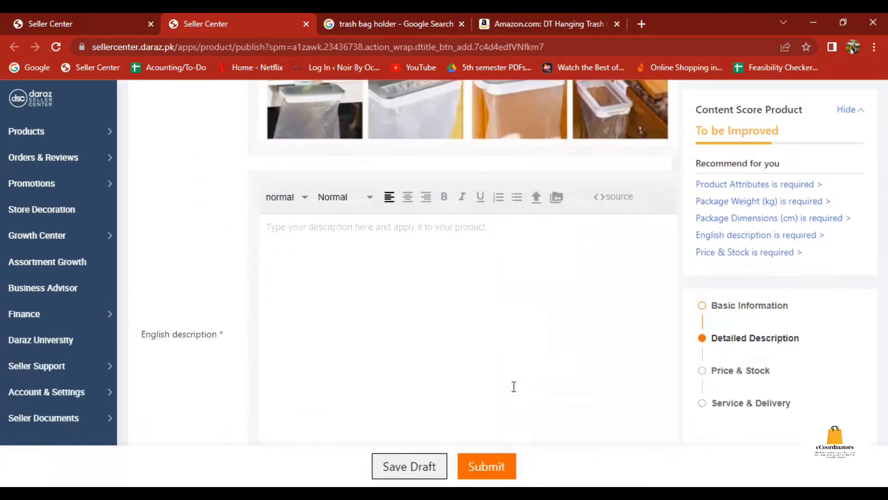
- Copy all five Short Description bullets, from HANG ANYWHERE to IMPORT, into the empty English description, dismissing the campaign pop-up
scroll(513, 387, "down", 2)
left_click(391, 170)
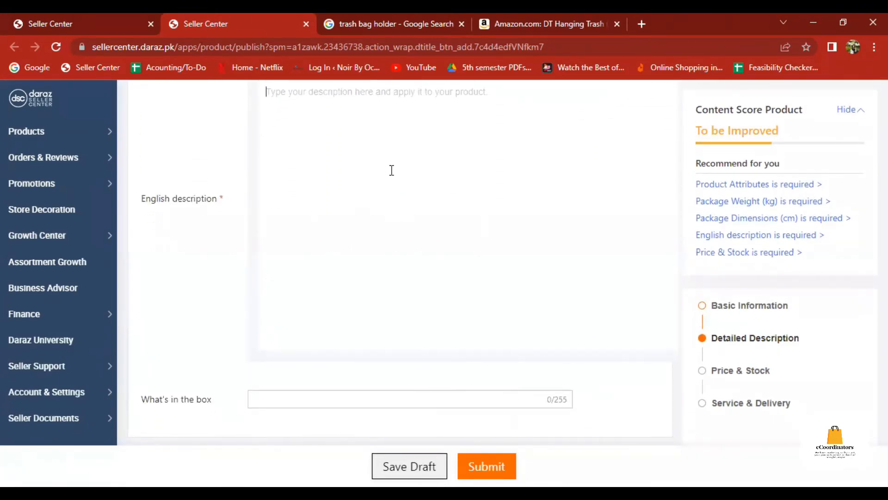
scroll(391, 170, "up", 8)
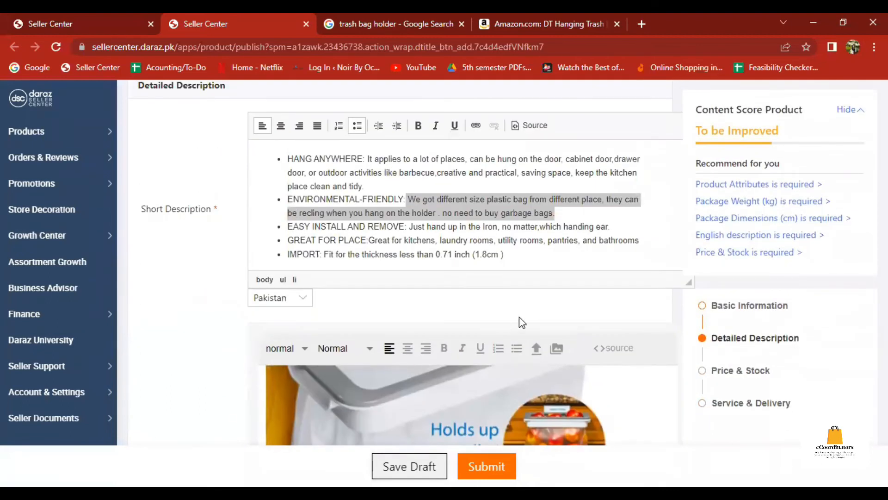
scroll(519, 316, "down", 3)
scroll(519, 316, "up", 3)
scroll(520, 316, "up", 1)
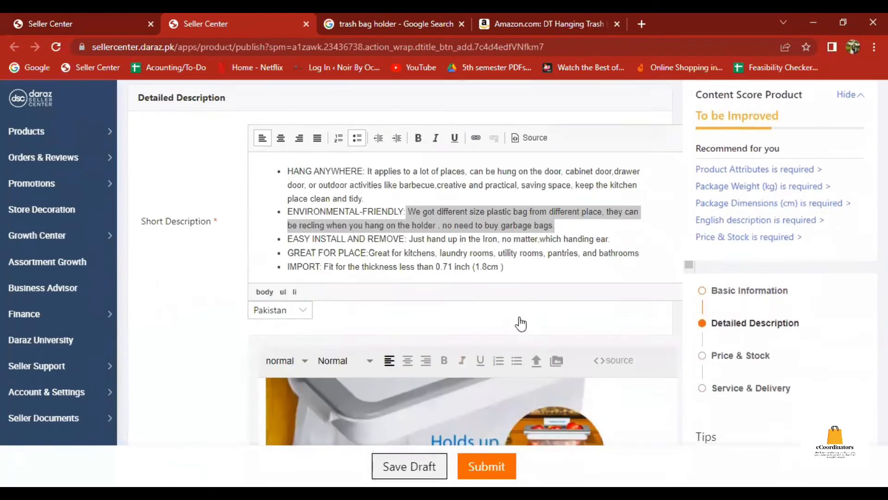
scroll(520, 316, "down", 6)
scroll(520, 315, "up", 3)
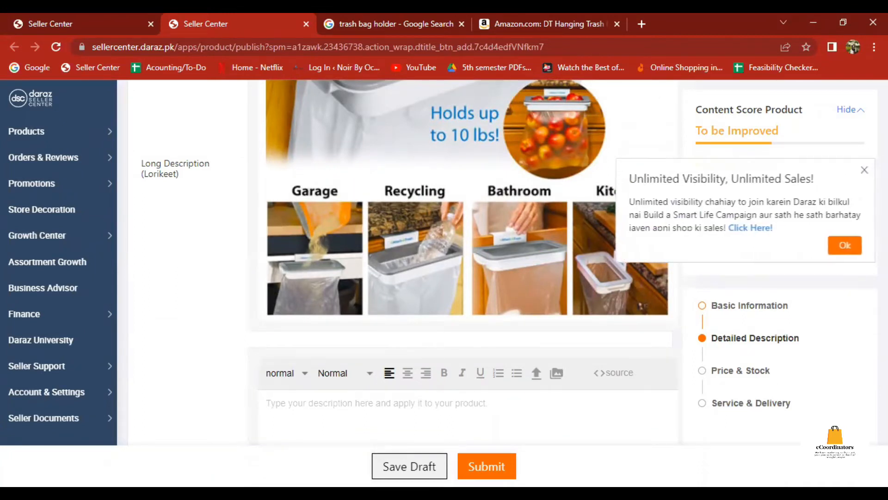
left_click(864, 171)
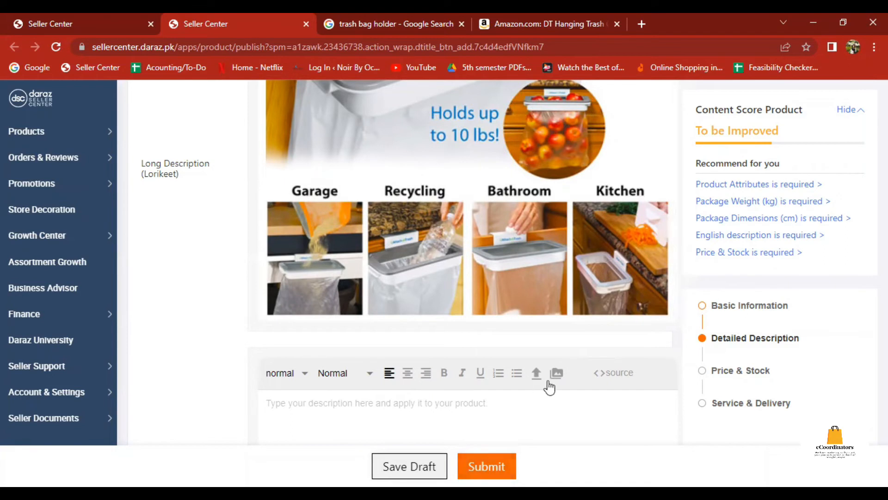
scroll(547, 380, "up", 7)
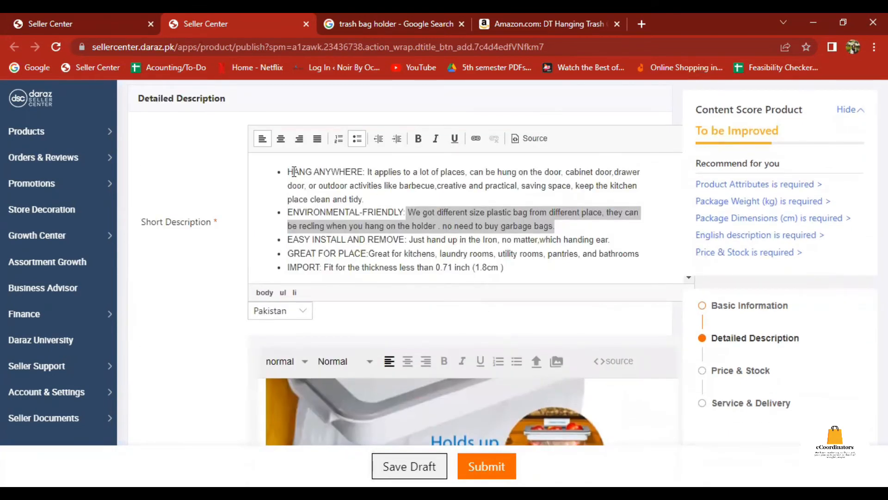
left_click_drag(286, 168, 545, 296)
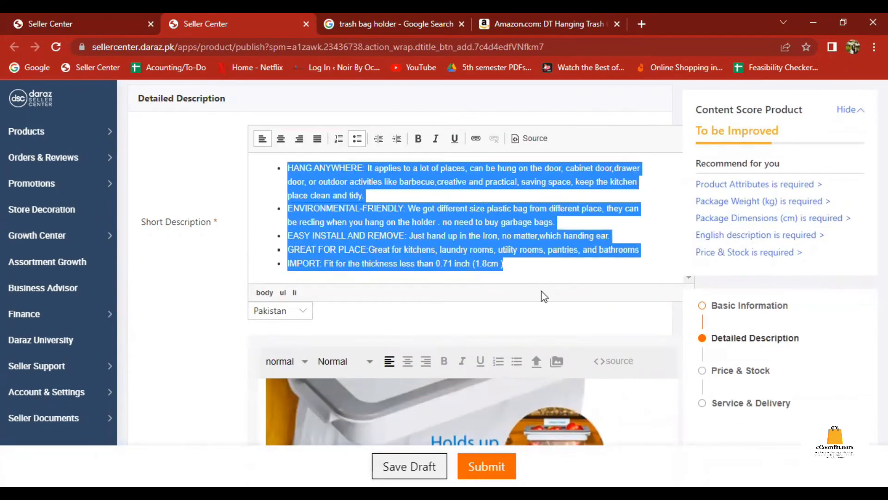
scroll(542, 293, "down", 10)
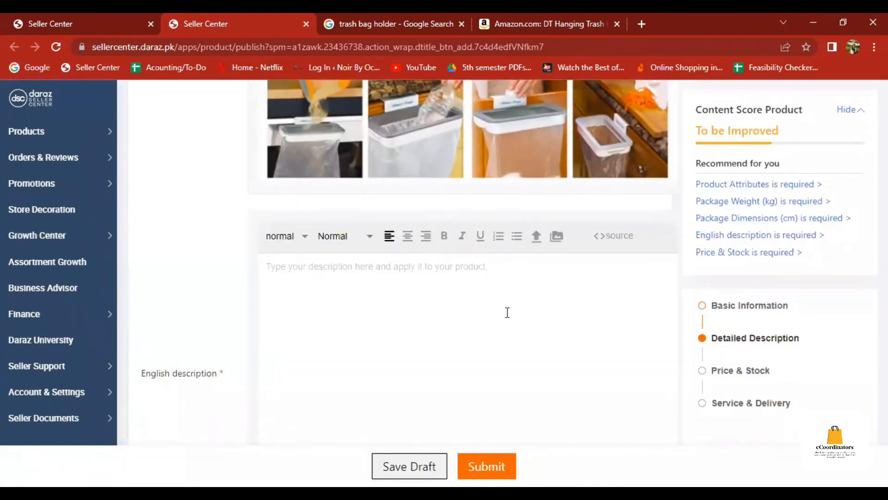
type("HANG ANYWHERE: It applies to a lot of places, can be hung on the door, cabinet door,drawer door, or outdoor activities like barbecue,creative and practical, saving space, keep the kitchen place clean and tidy. ENVIRONMENTAL-FRIENDLY: We got different size plastic bag from different place, they can be recling when you hang on the holder . no need to buy garbage bags. EASY INSTALL AND REMOVE: Just hand up in the Iron, no matter,which handing ear. GREAT FOR PLACE:Great for kitchens, laundry rooms, utility rooms, pantries, and bathrooms IMPORT: Fit for the thickness less than 0.71 inch (1.8cm)")
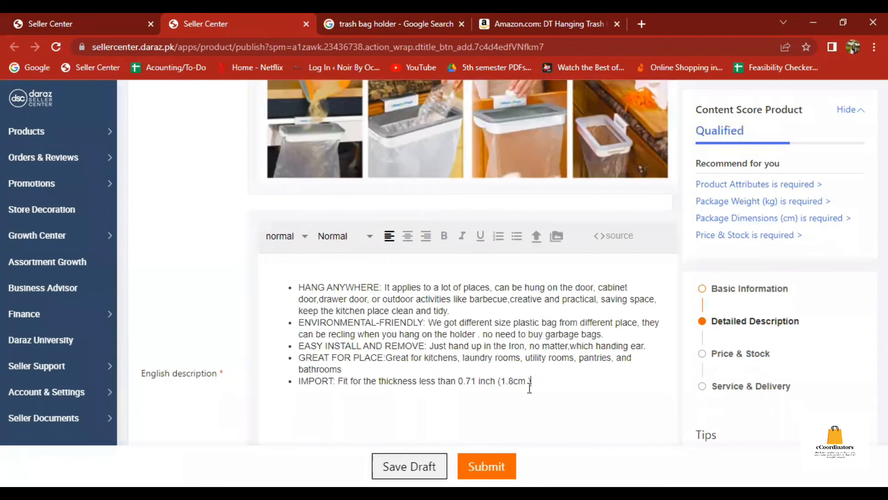
- Review the English description bullets, highlighting the HANG ANYWHERE heading and the text that follows it
scroll(529, 385, "down", 5)
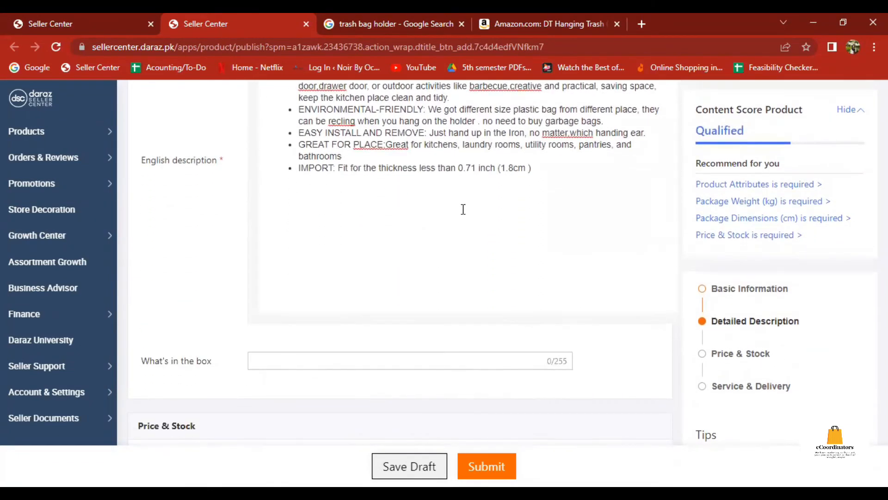
scroll(463, 209, "up", 1)
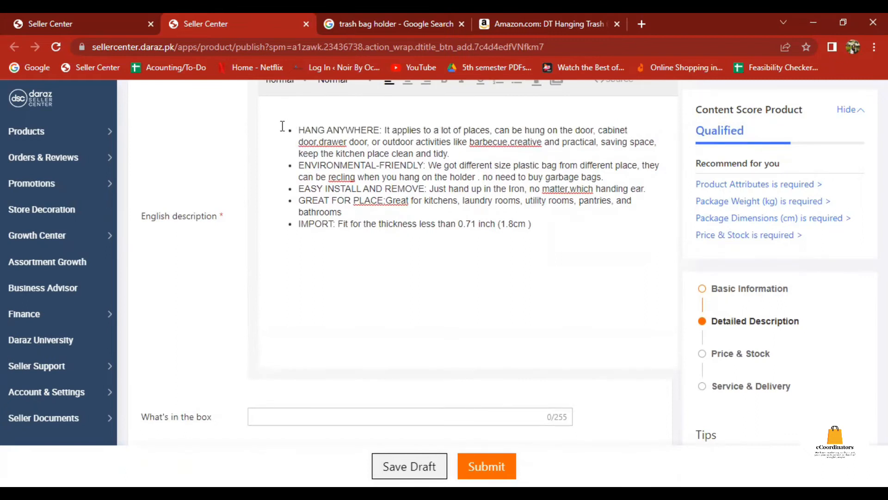
left_click_drag(283, 126, 359, 139)
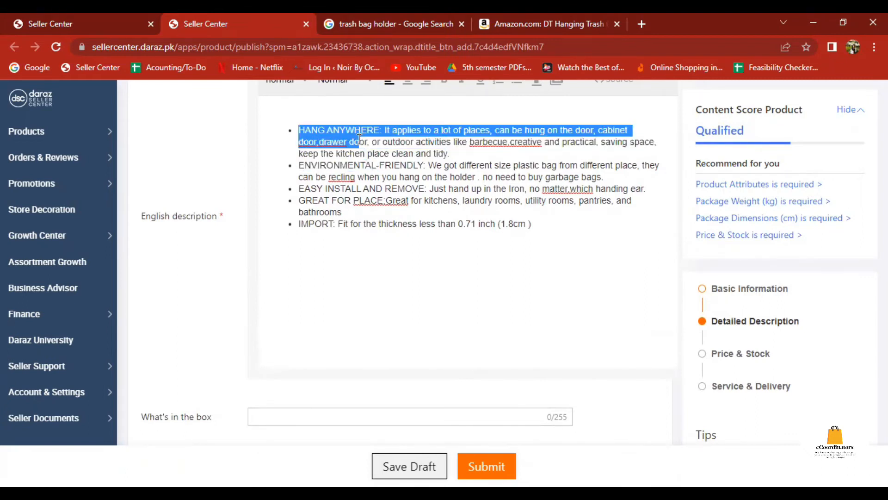
left_click(359, 139)
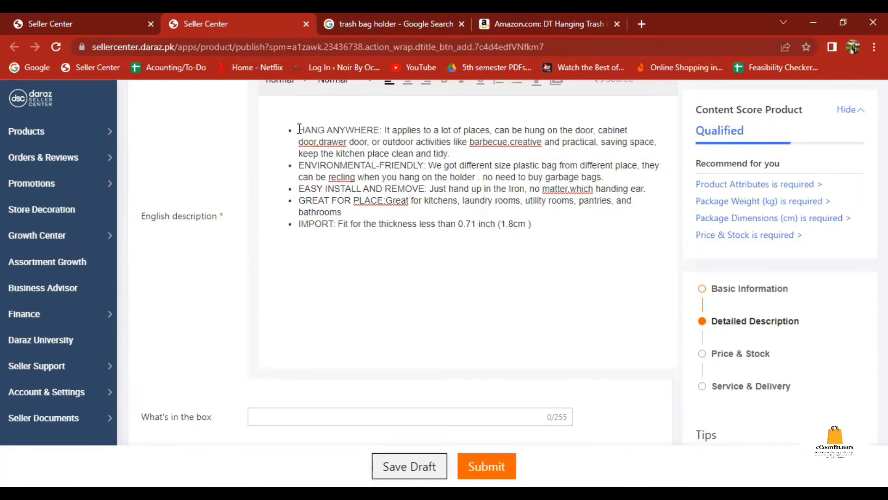
left_click_drag(300, 128, 381, 133)
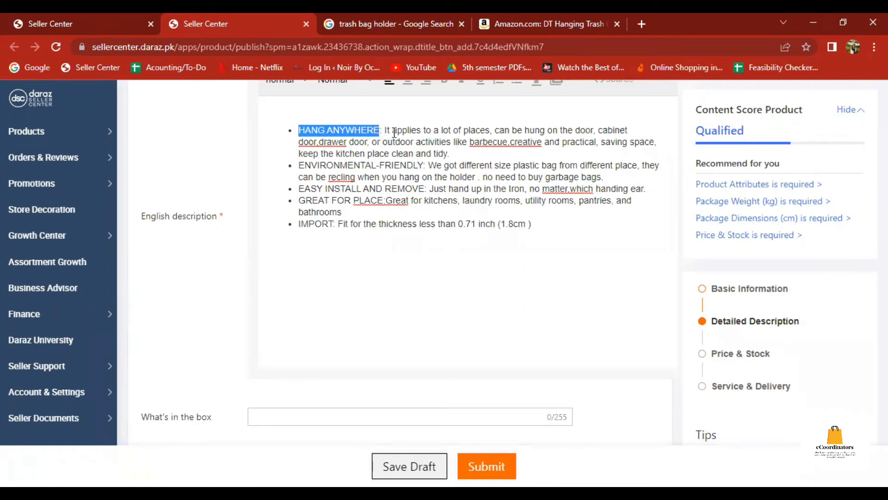
left_click(388, 130)
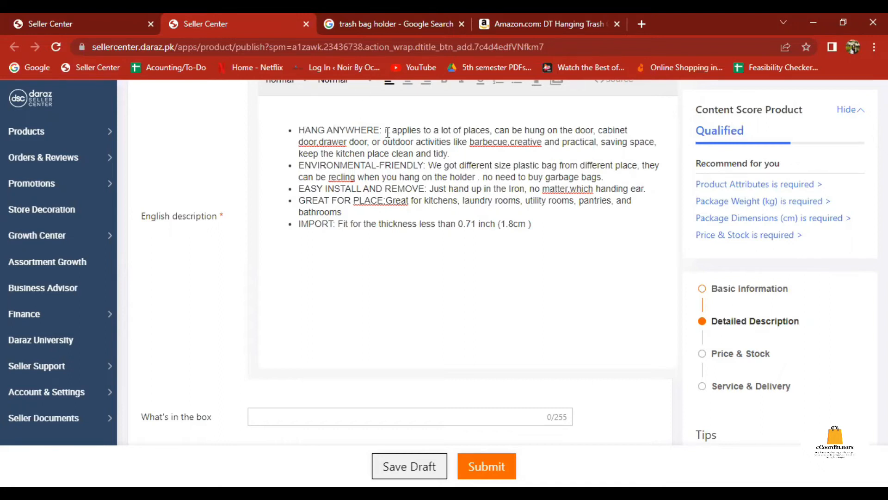
- Fill in What's in the box as "1 x Trash Bag Holder with bag", copying the item's name from the Product Name
scroll(407, 182, "down", 2)
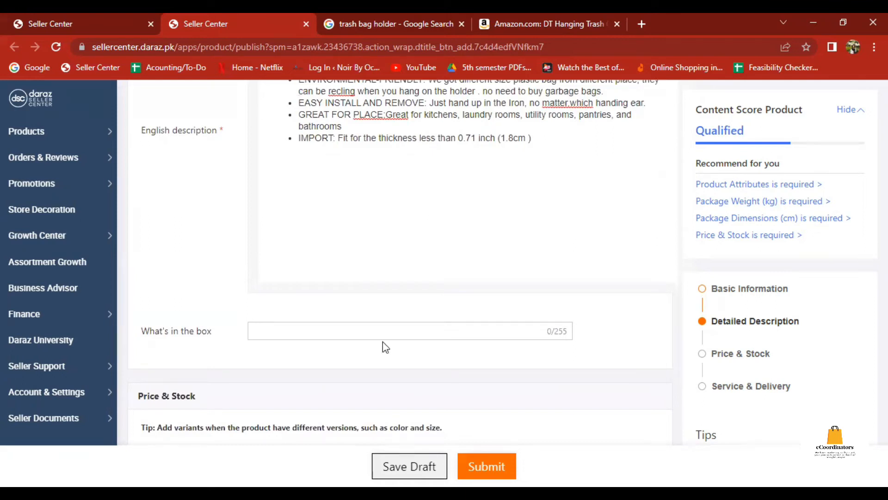
left_click(320, 328)
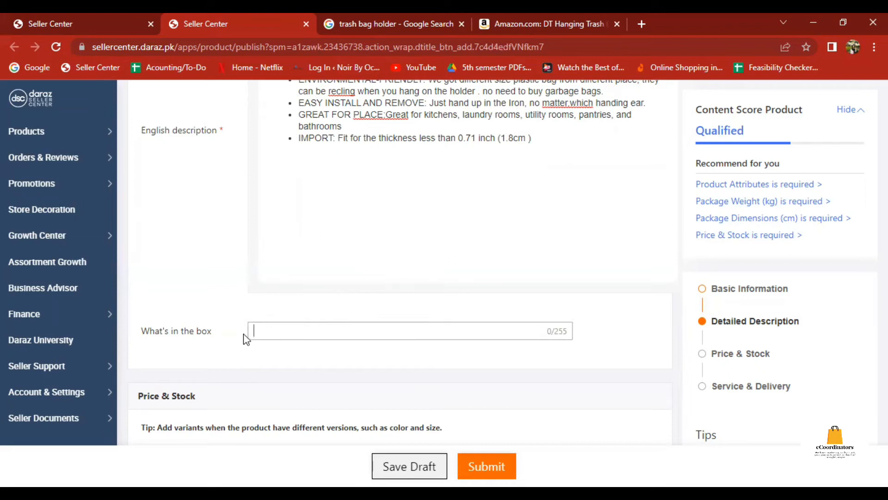
type("1 x")
scroll(429, 369, "up", 15)
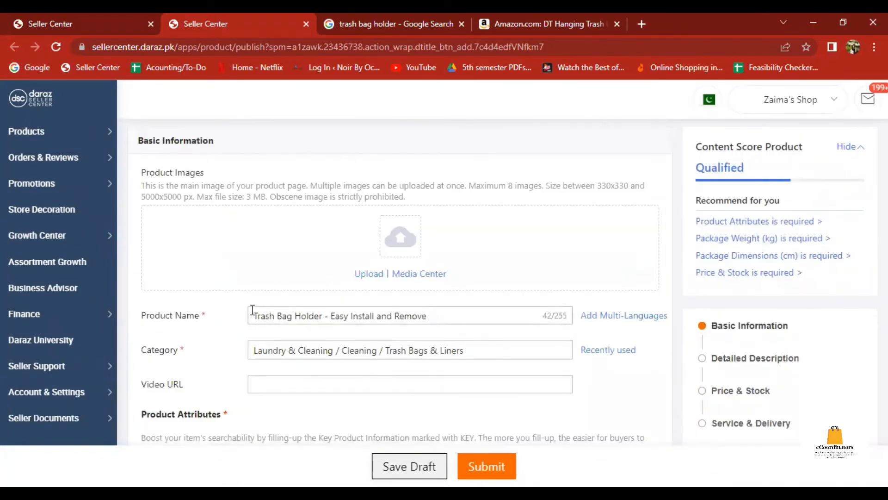
left_click_drag(253, 315, 322, 319)
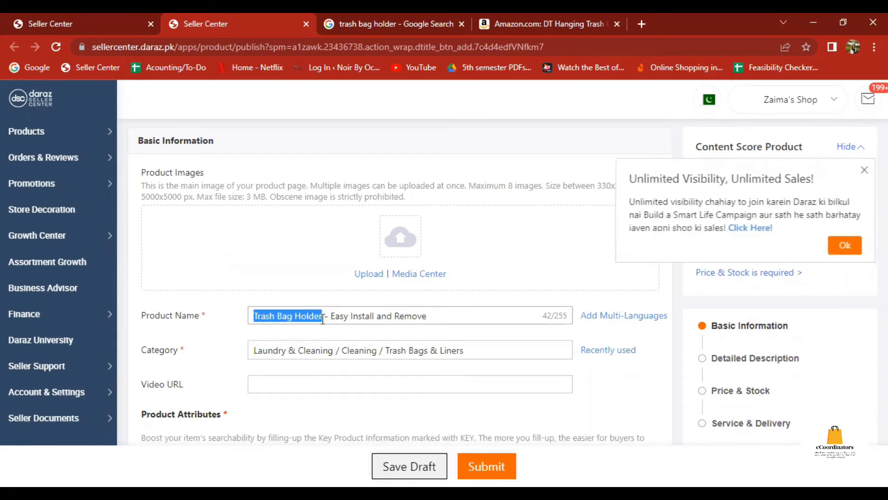
scroll(322, 319, "down", 10)
scroll(323, 319, "down", 10)
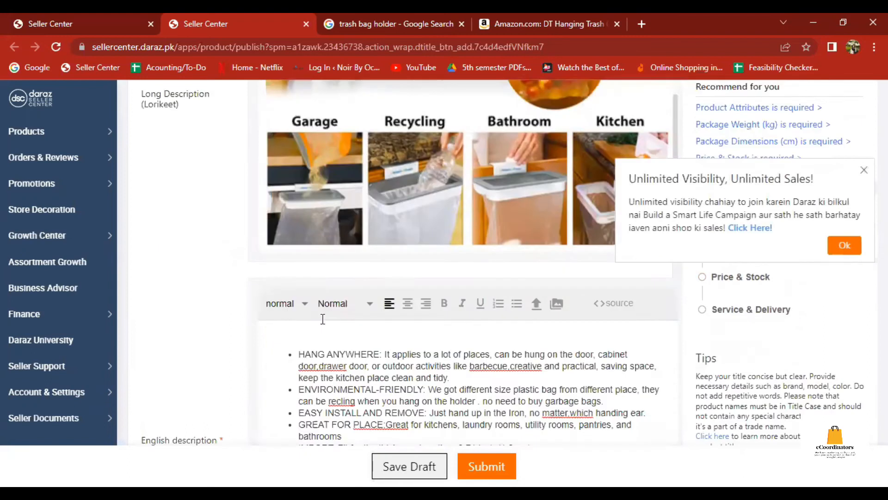
left_click(323, 315)
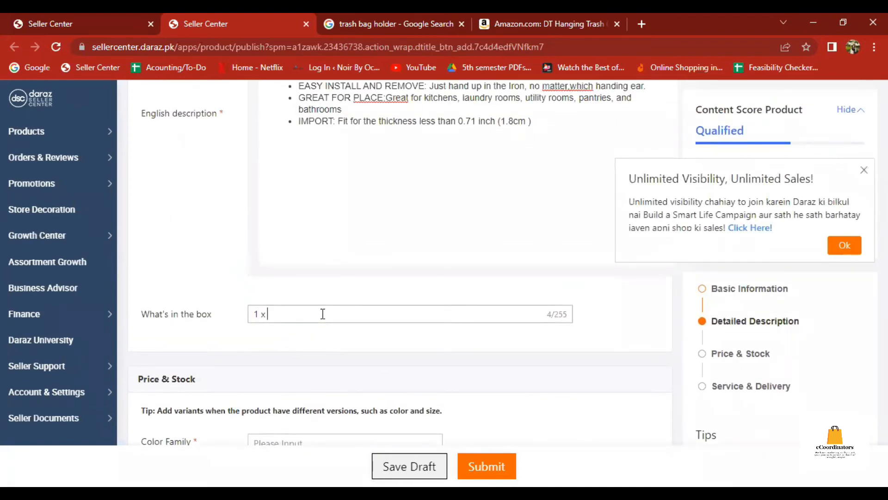
type("Trash Bag Holder wi")
type("th b ag")
key("BackSpace")
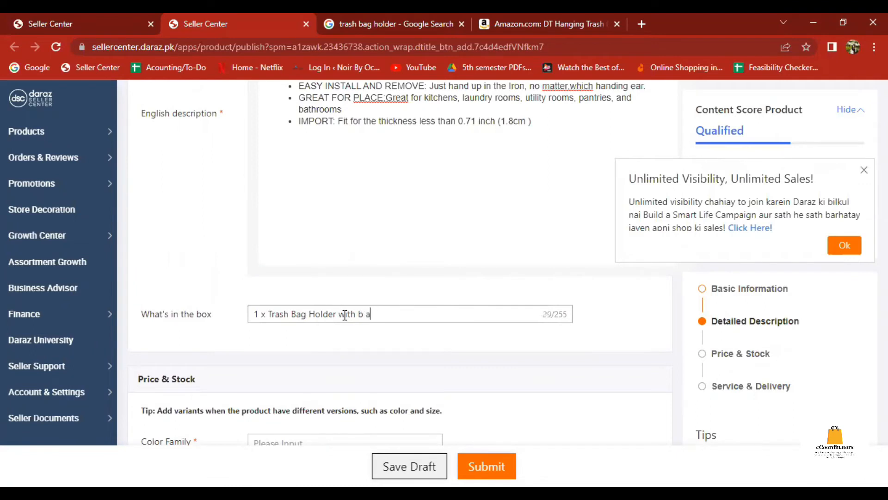
type("g")
- Check the words "with bag" in the What's in the box entry and dismiss the campaign pop-up
left_click_drag(340, 314, 387, 315)
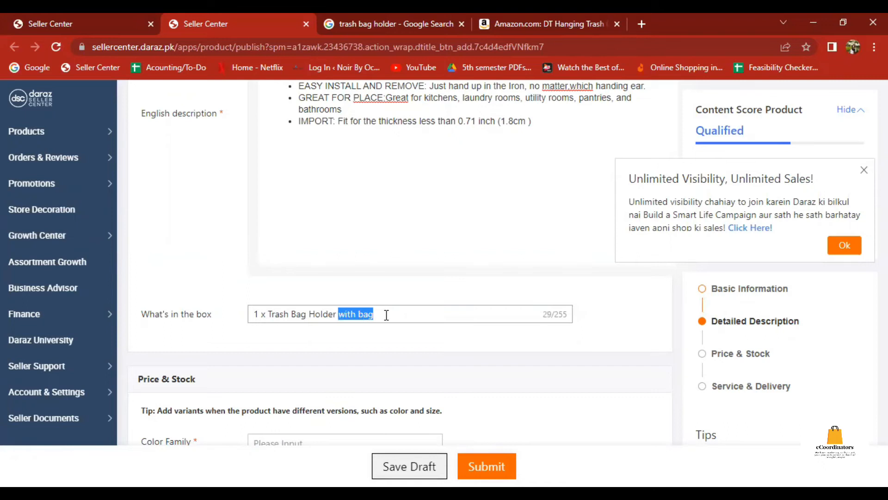
left_click(383, 351)
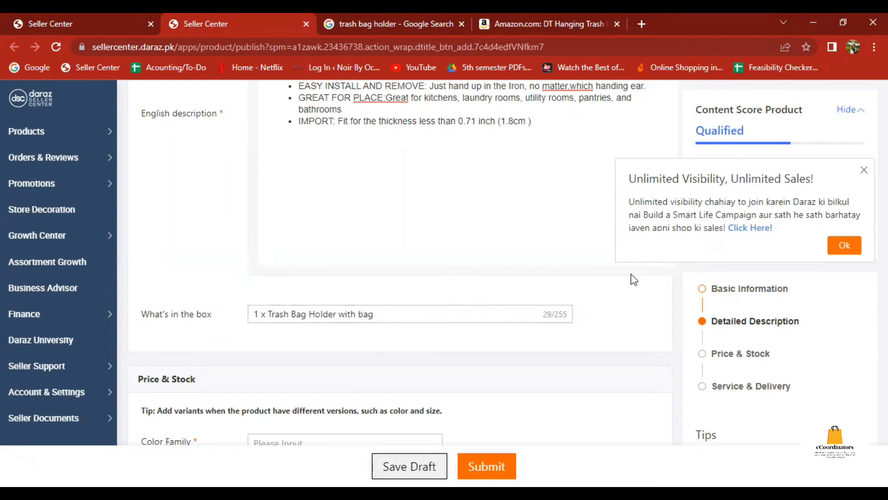
left_click(863, 174)
left_click(472, 318)
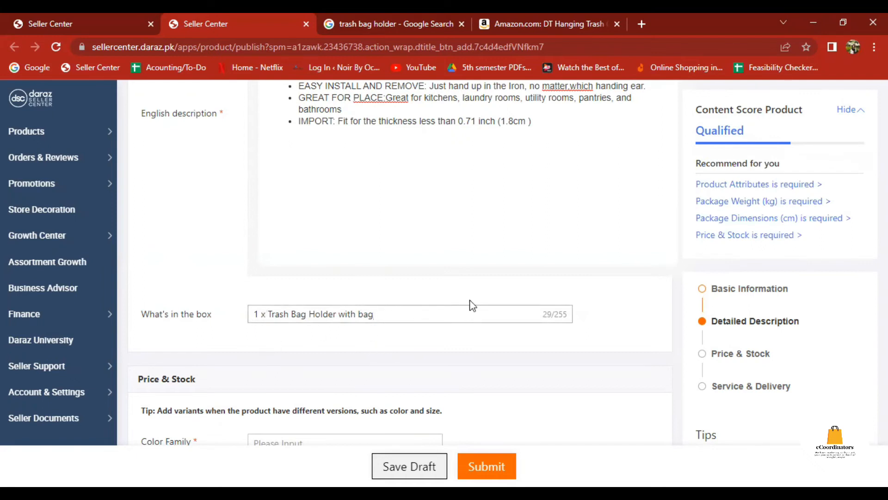
- Remove the words "with bag" from the What's in the box entry so it reads "1 x Trash Bag Holder"
scroll(470, 348, "down", 2)
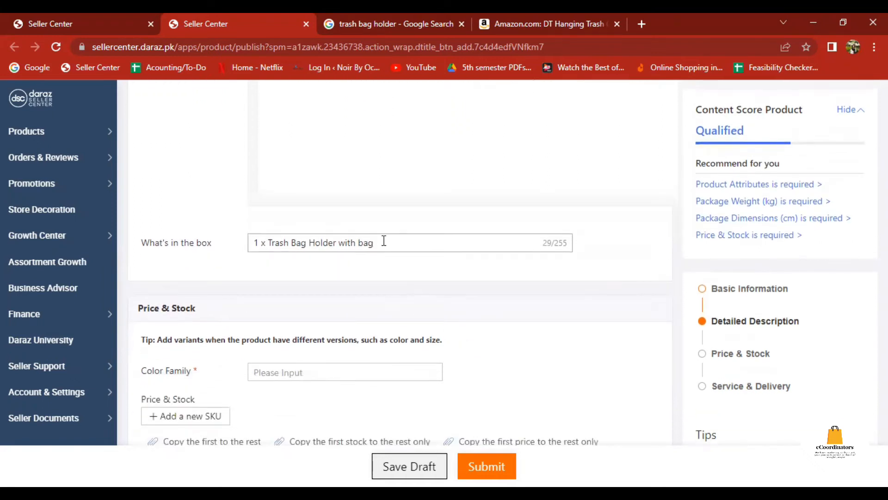
left_click_drag(339, 243, 394, 242)
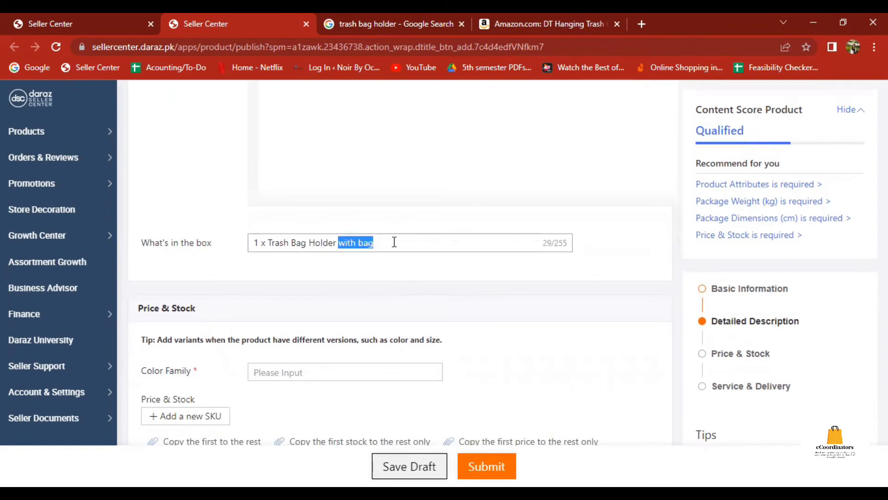
key("BackSpace")
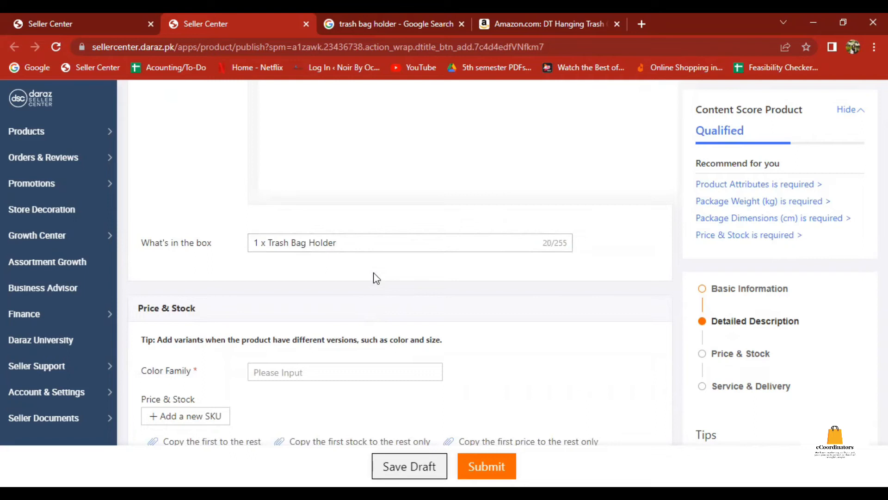
- Set the Color Family in the Price & Stock section to White
scroll(421, 290, "down", 1)
scroll(421, 289, "down", 4)
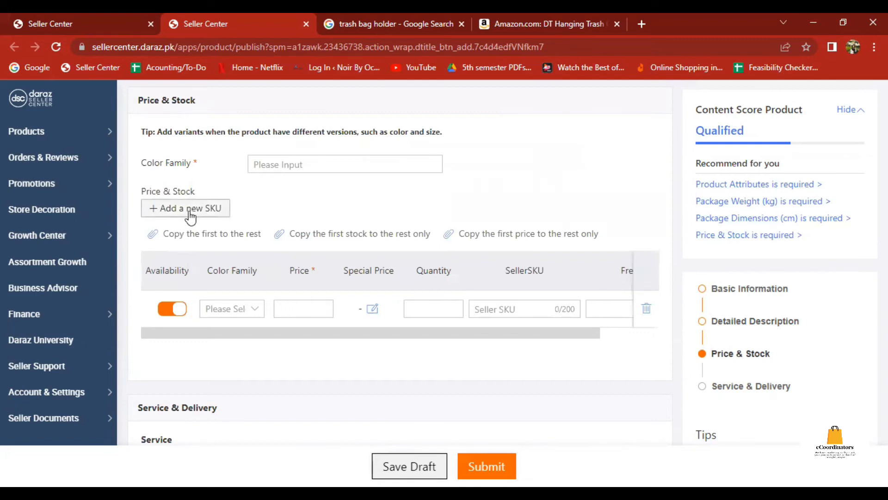
scroll(406, 189, "up", 20)
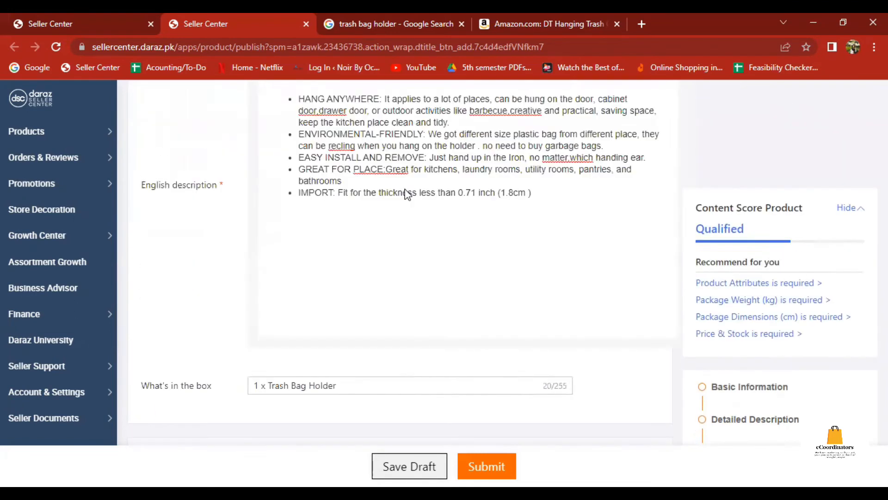
scroll(406, 188, "down", 15)
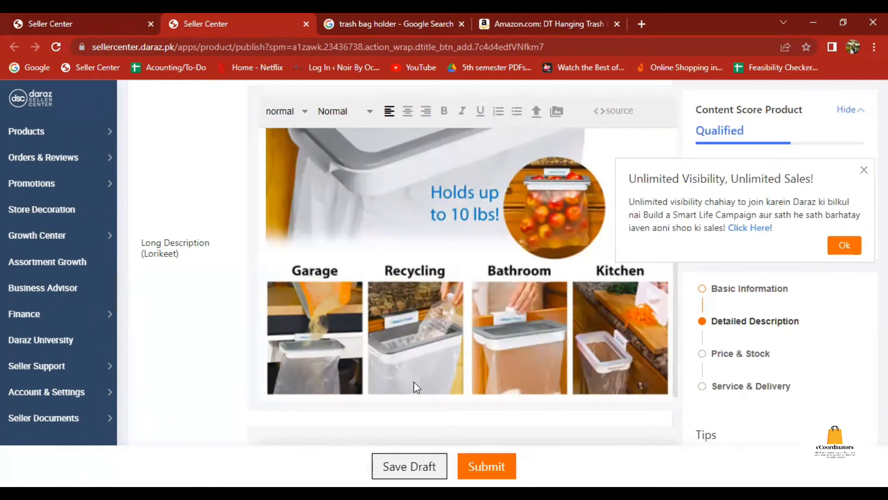
scroll(220, 329, "down", 10)
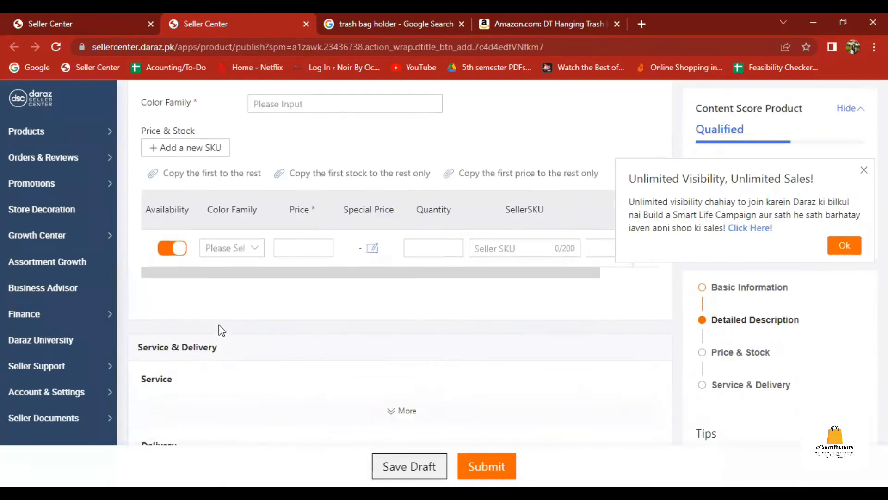
scroll(220, 329, "up", 4)
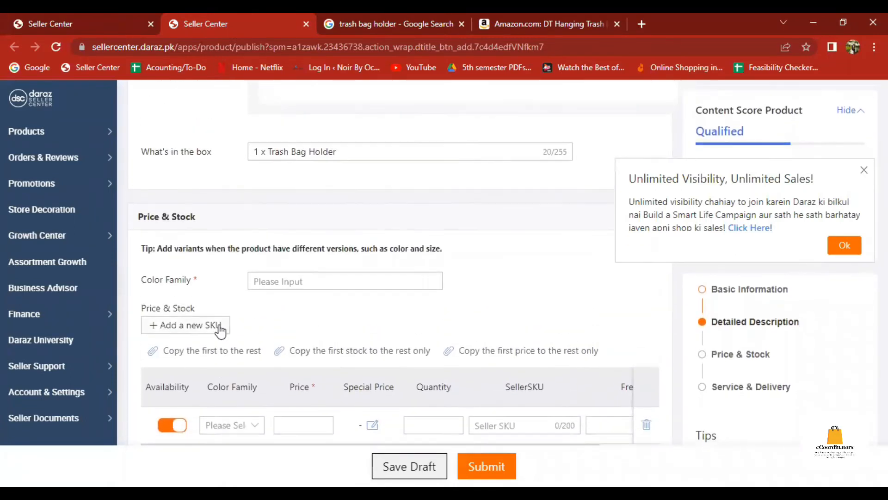
left_click(271, 286)
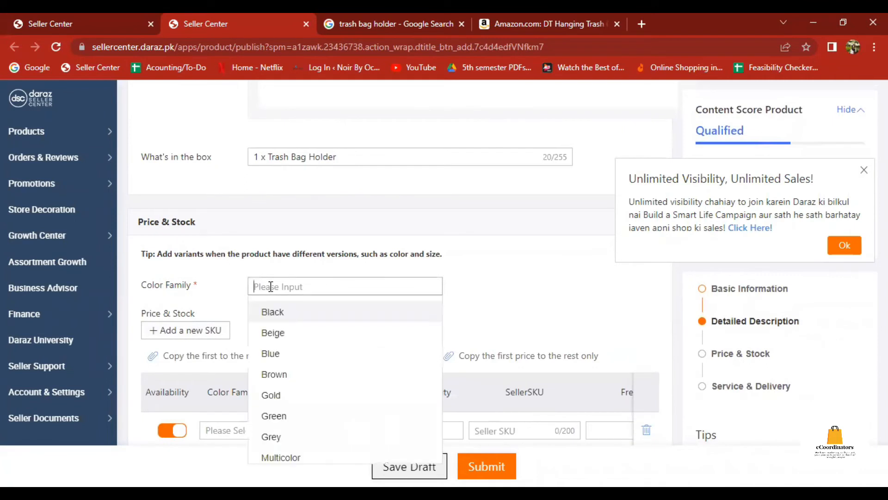
type("whi")
type("te")
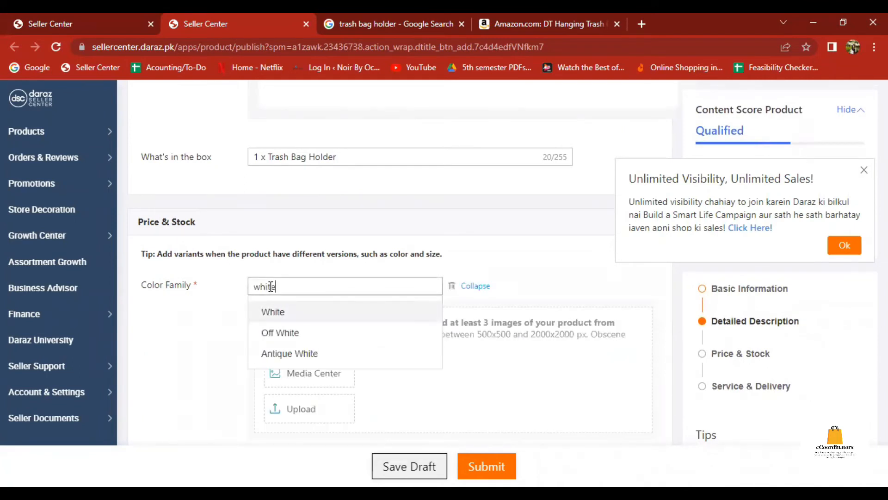
left_click(284, 310)
- Upload the Attach-A-Trash and bd44ee80ff94d335d889a29d7824a61c images from Downloads for the White variant, and dismiss the campaign pop-up
scroll(284, 315, "down", 3)
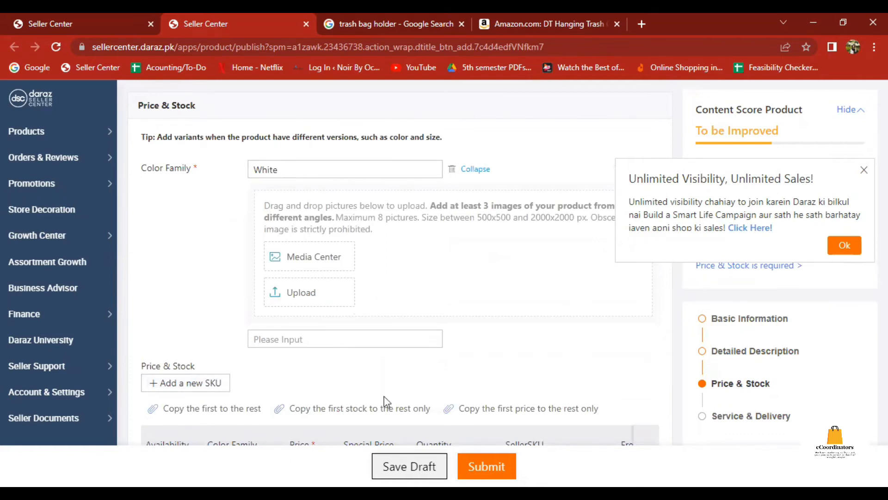
left_click(327, 292)
left_click(137, 113)
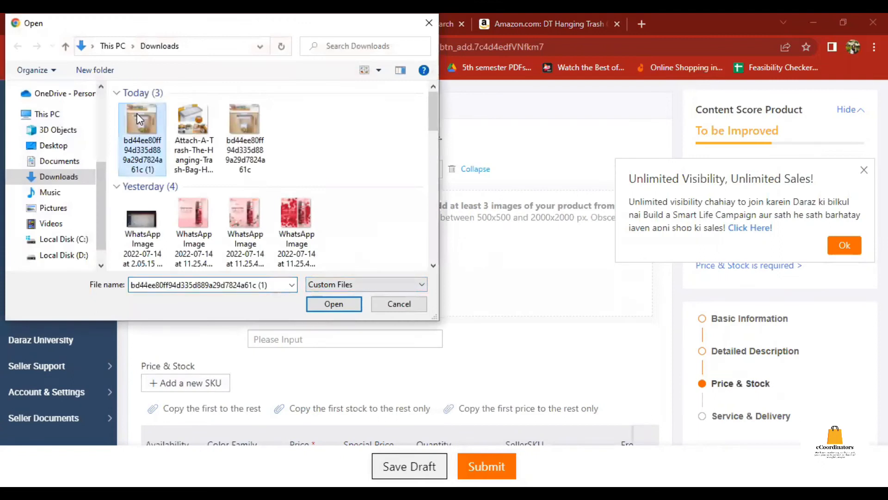
left_click(188, 126)
left_click(222, 171, "ctrl")
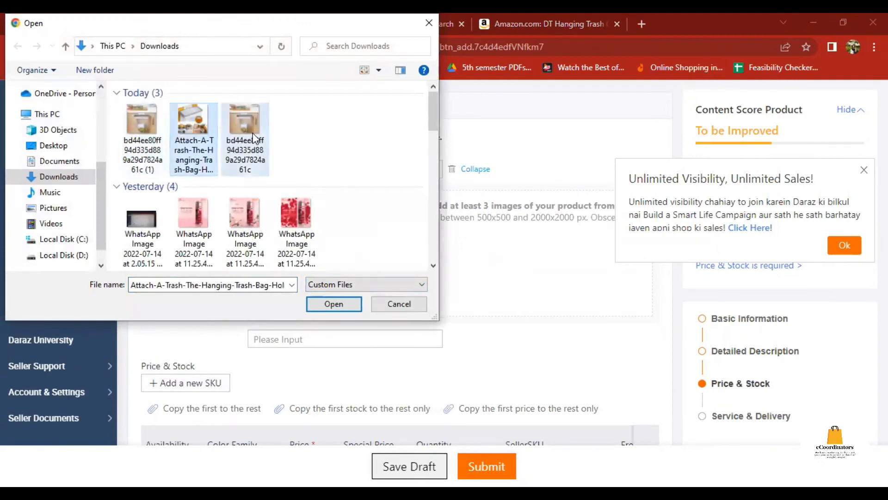
left_click(349, 307)
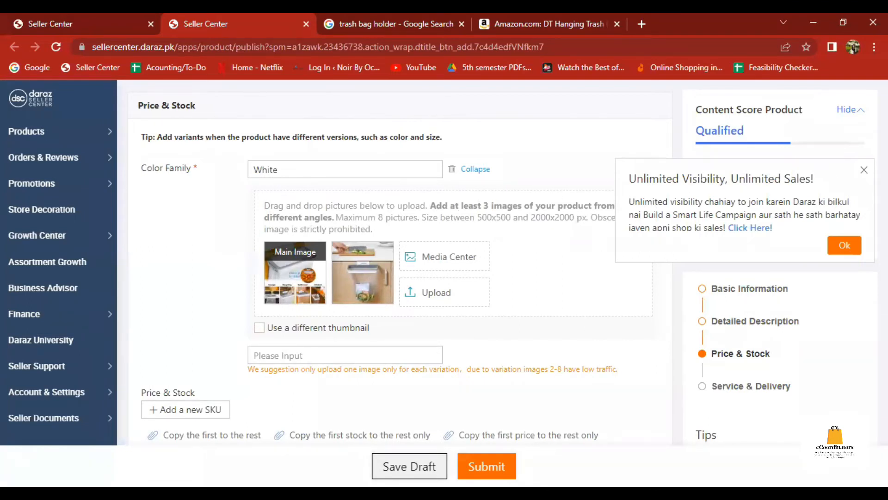
left_click(864, 170)
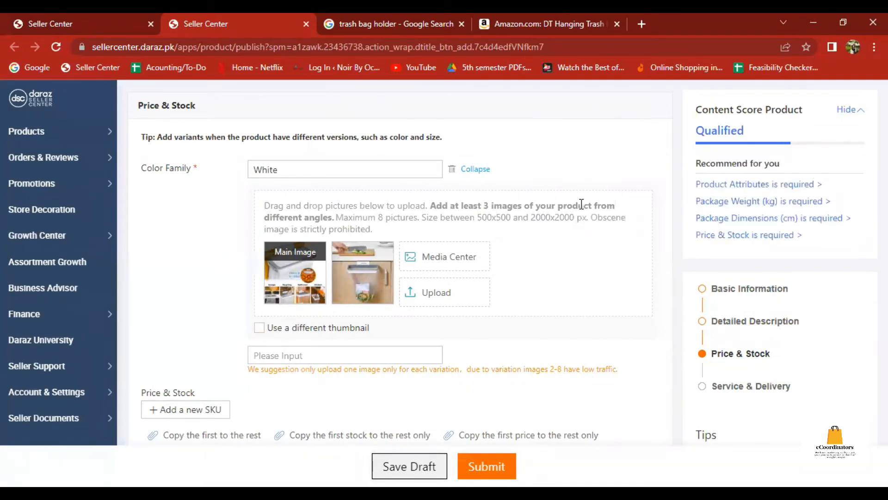
- Check the guideline above the White variant's images on the minimum number of pictures from different angles
mouse_move(320, 279)
left_click_drag(431, 204, 336, 218)
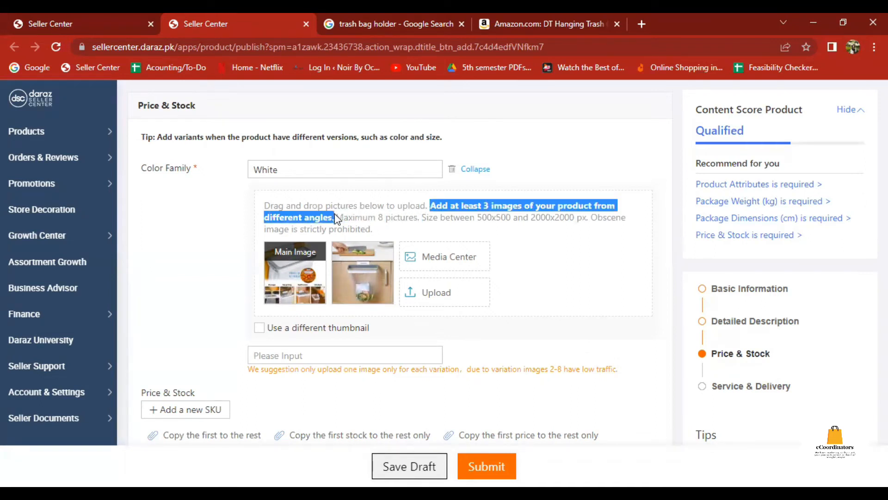
left_click(552, 217)
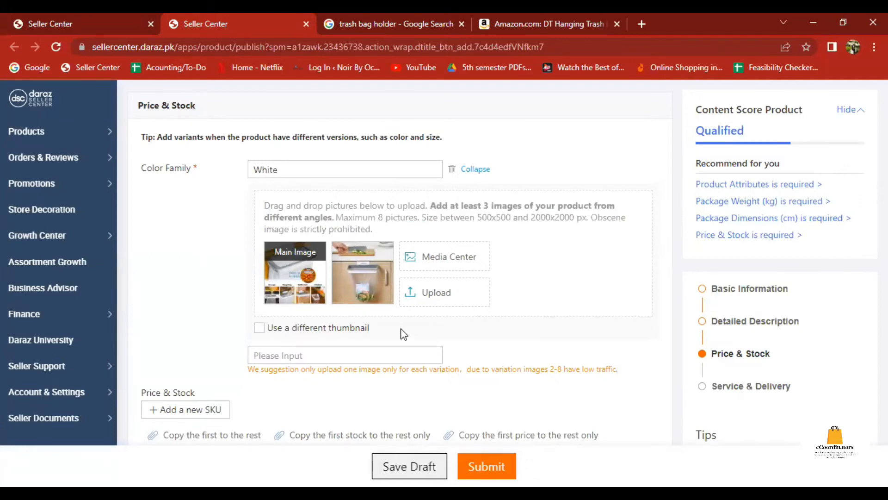
- Delete the SKU row without a color, keeping only the White row
scroll(483, 333, "down", 1)
scroll(483, 333, "down", 4)
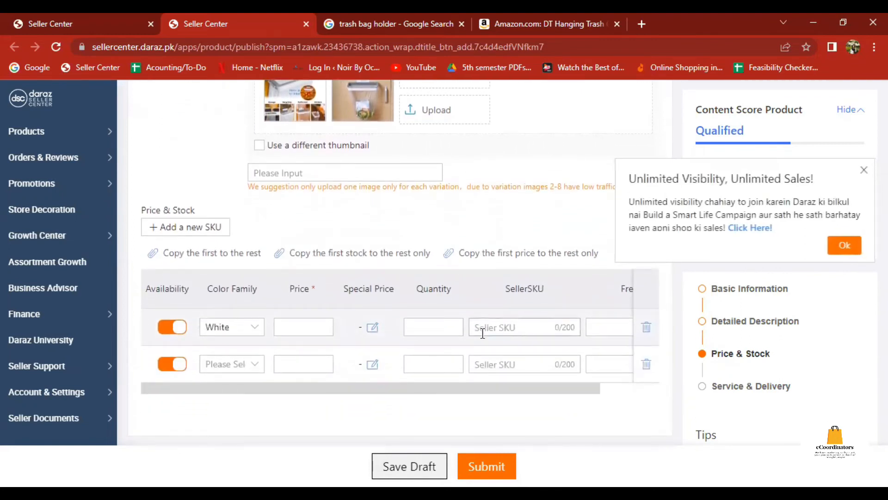
scroll(482, 333, "down", 1)
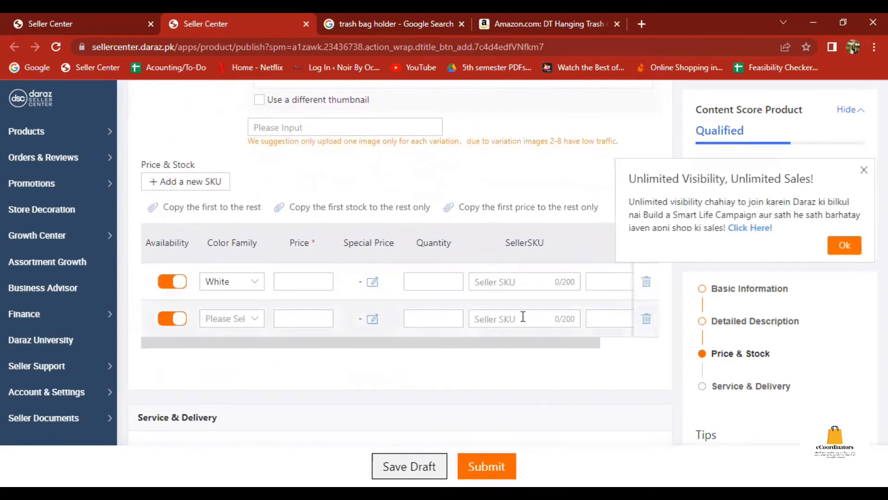
left_click(646, 319)
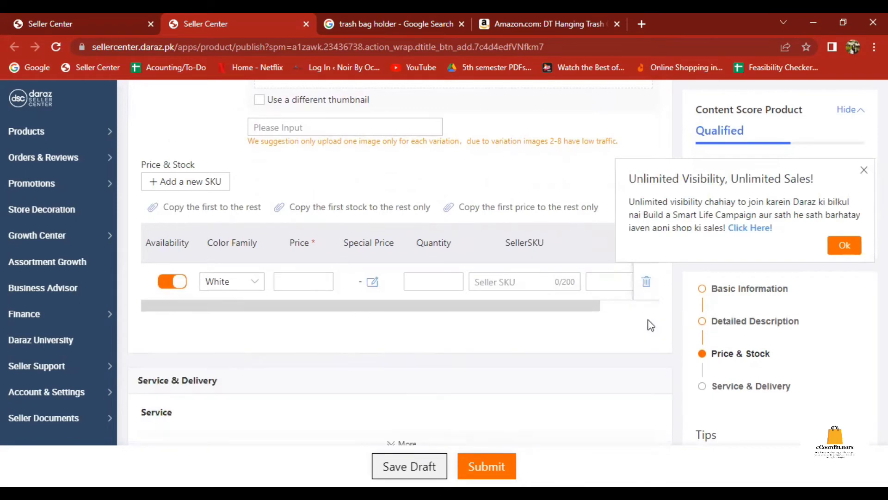
left_click(198, 183)
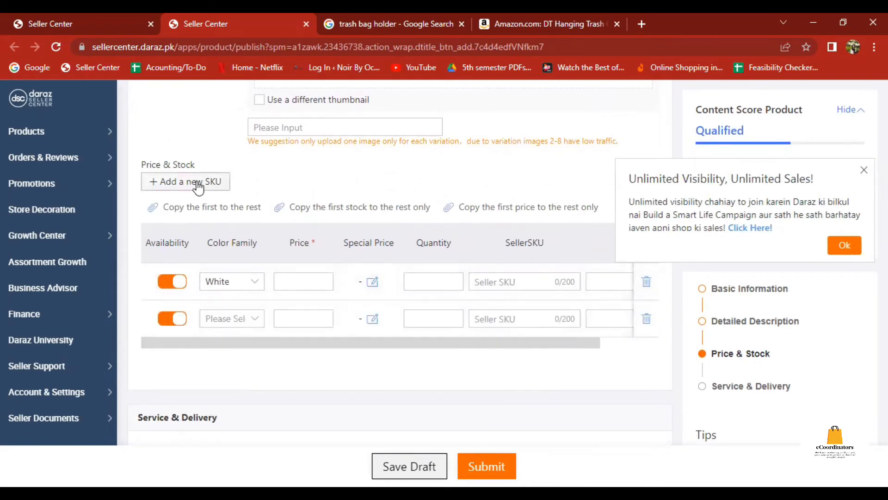
left_click(240, 324)
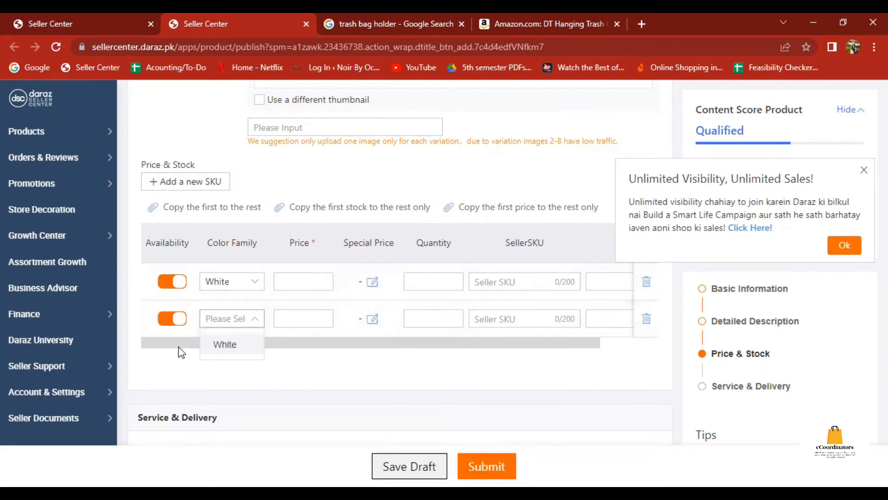
left_click(646, 319)
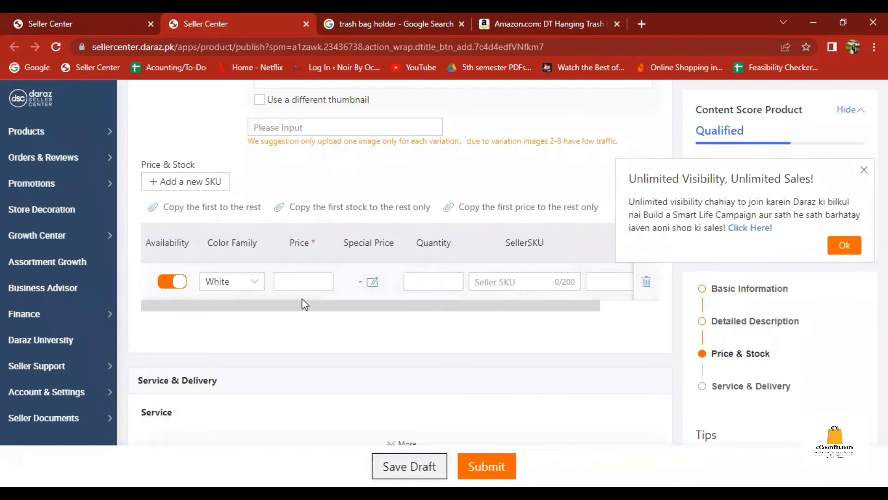
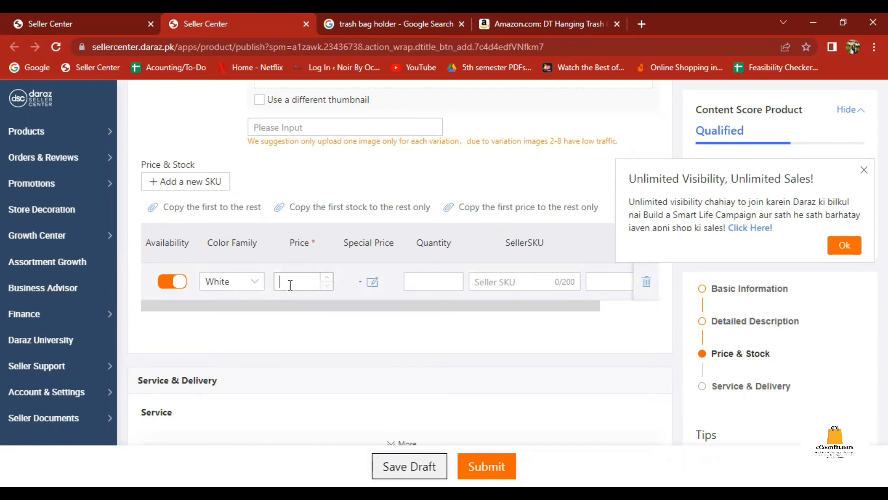
- Set the White SKU's price to 550 and enter a special price of 499
type("550")
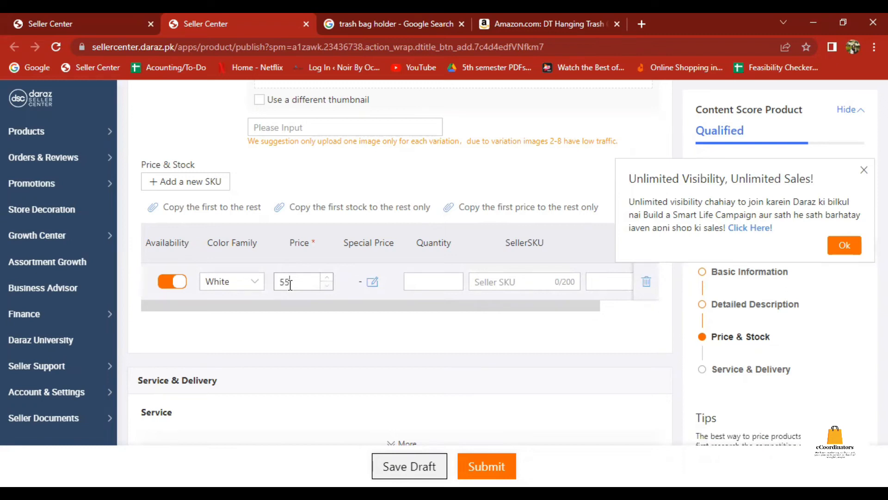
left_click(373, 282)
scroll(388, 279, "up", 1)
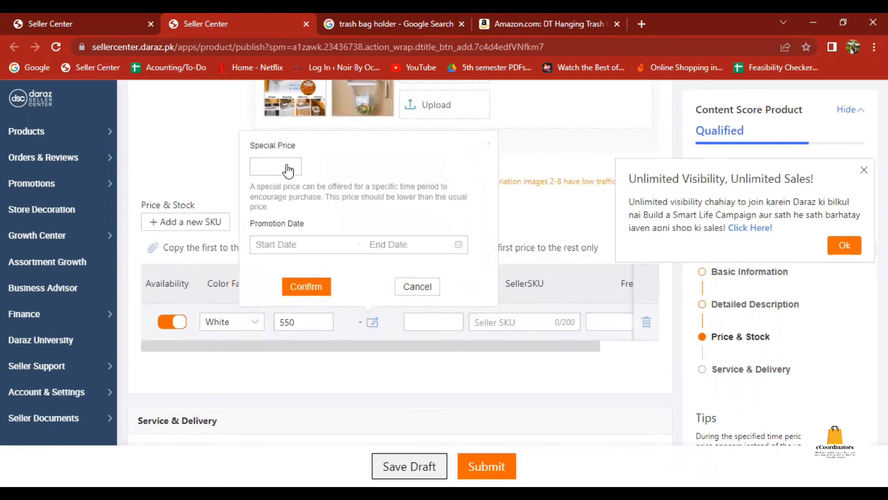
left_click(275, 164)
type("500")
key("BackSpace")
key("BackSpace")
key("BackSpace")
type("499")
- Set the special price's promotion period from 2022-07-15 to 2023-07-15 and confirm the special price
left_click(270, 251)
left_click(400, 352)
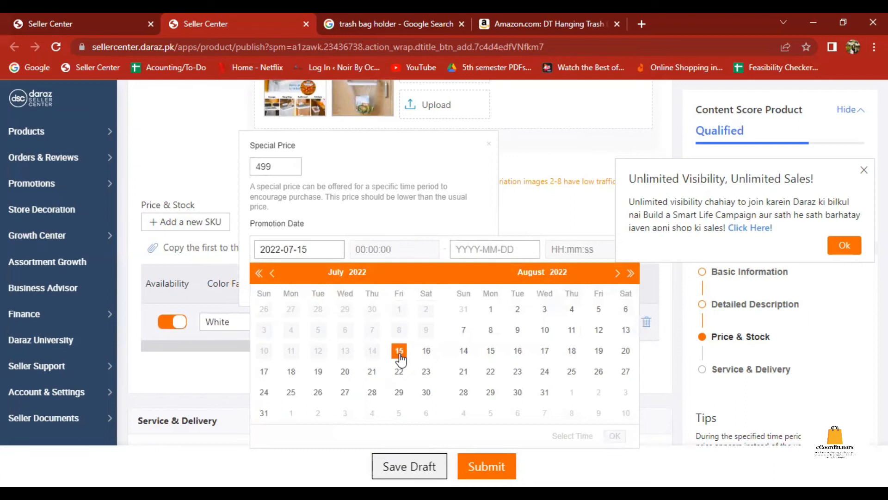
left_click(631, 273)
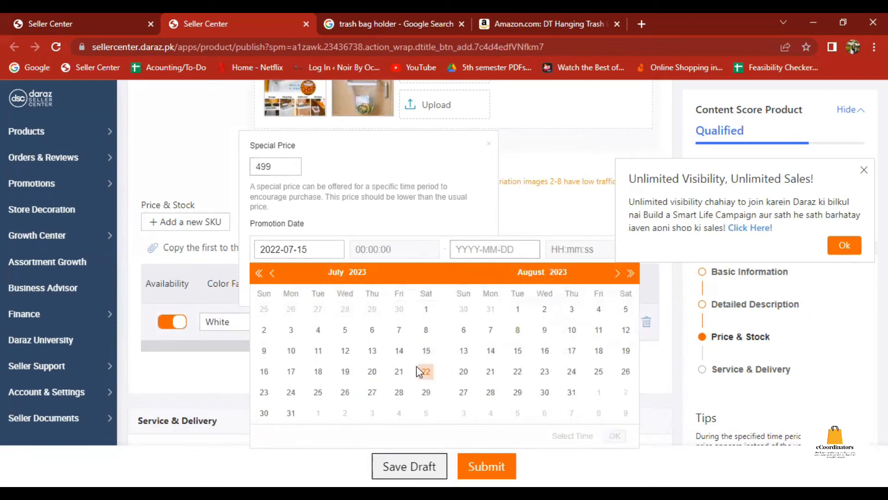
left_click(426, 353)
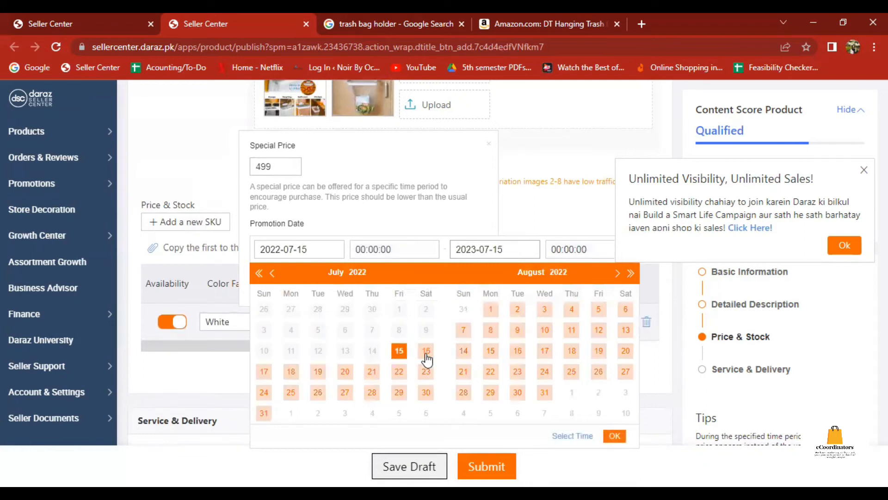
left_click(614, 435)
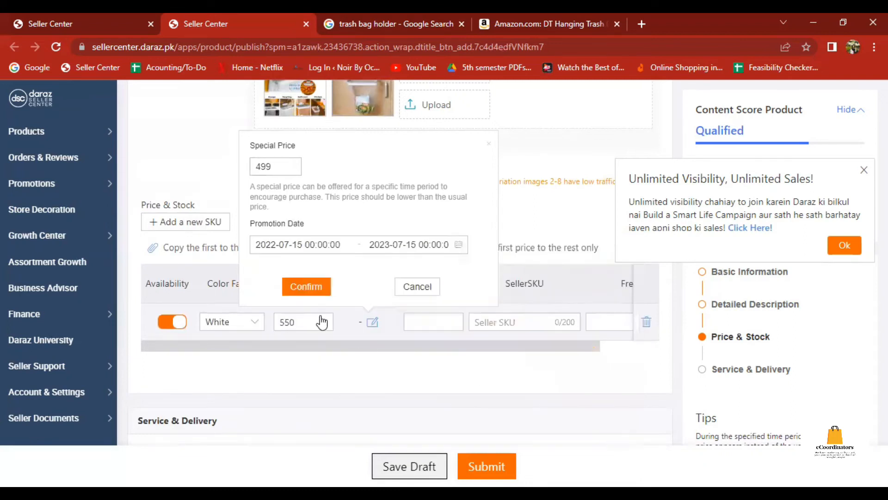
left_click(313, 290)
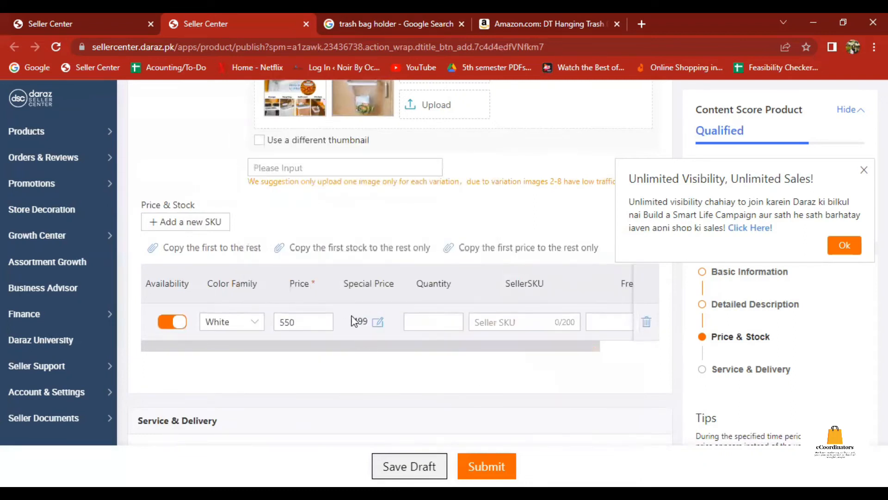
- Set the White SKU's quantity to 50
left_click(435, 322)
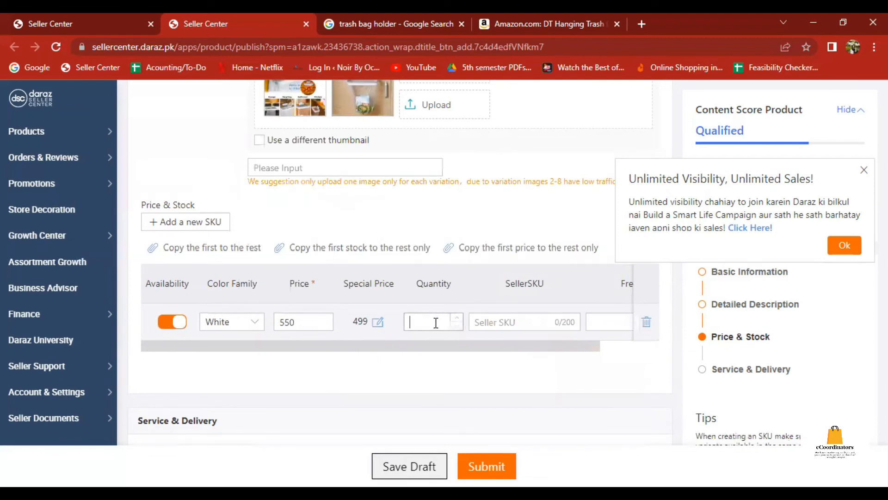
type("1")
type("0")
key("BackSpace")
key("BackSpace")
type("50")
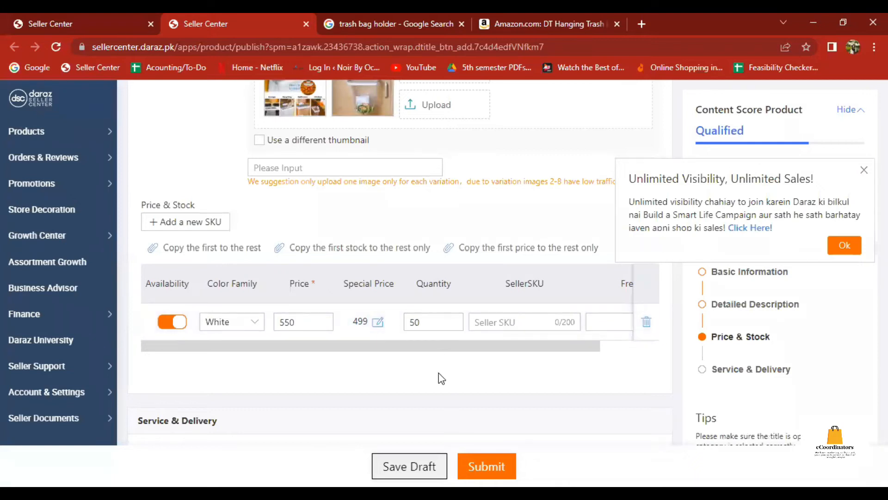
scroll(442, 379, "down", 2)
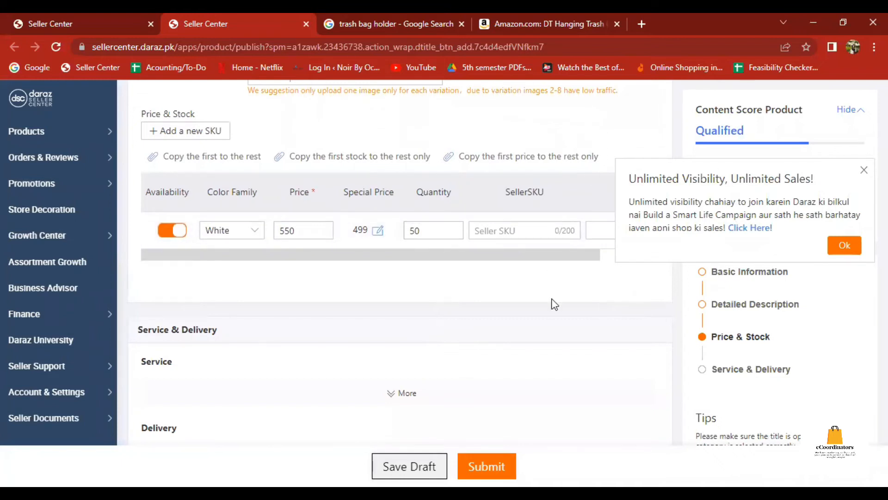
scroll(554, 304, "down", 2)
scroll(553, 304, "up", 1)
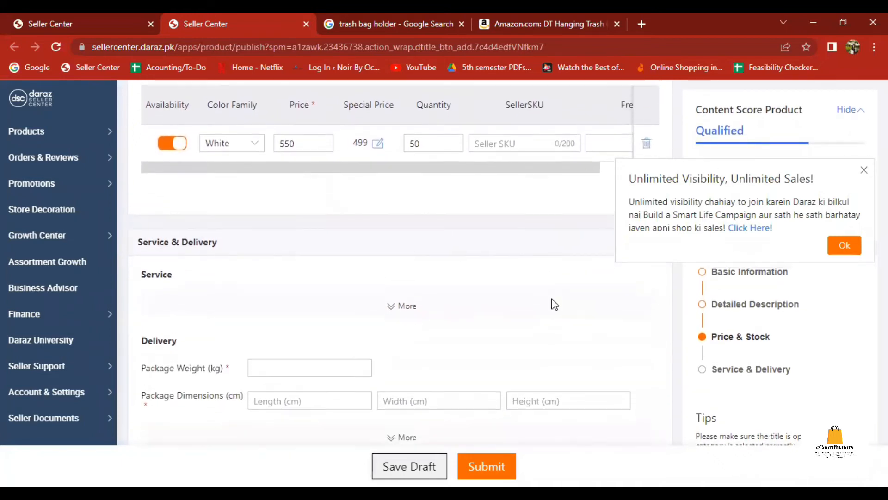
left_click_drag(562, 202, 638, 213)
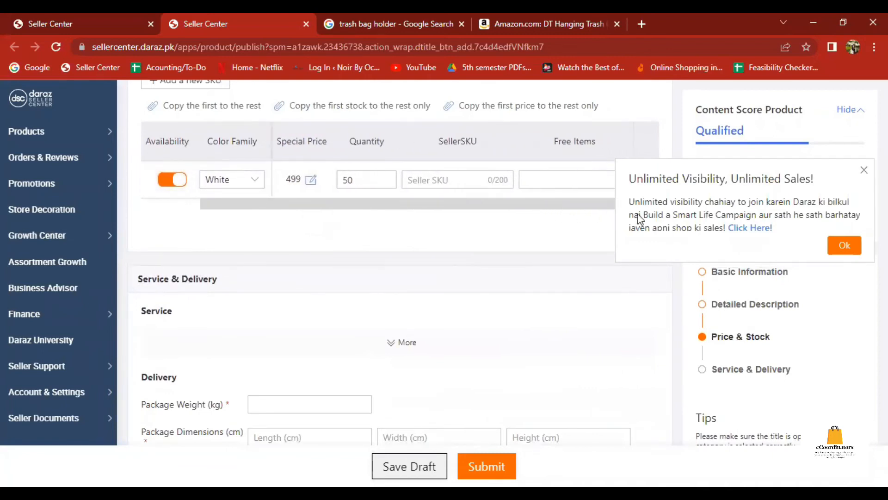
left_click(535, 178)
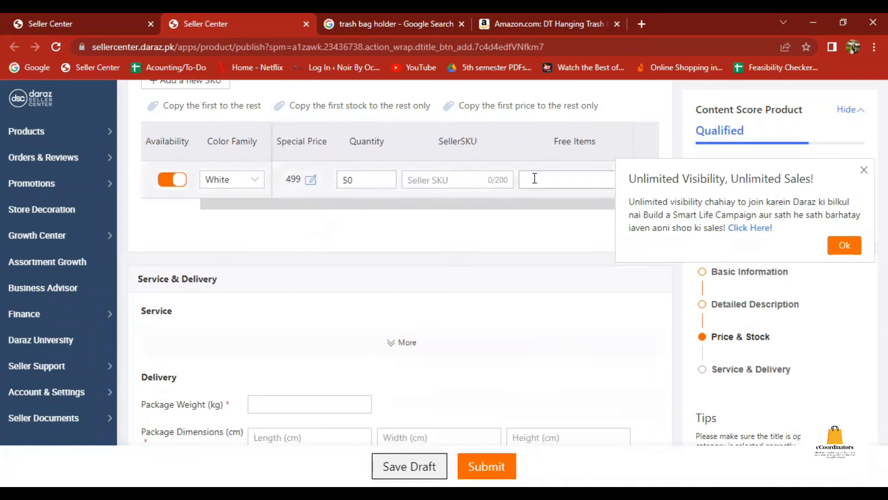
type("bag")
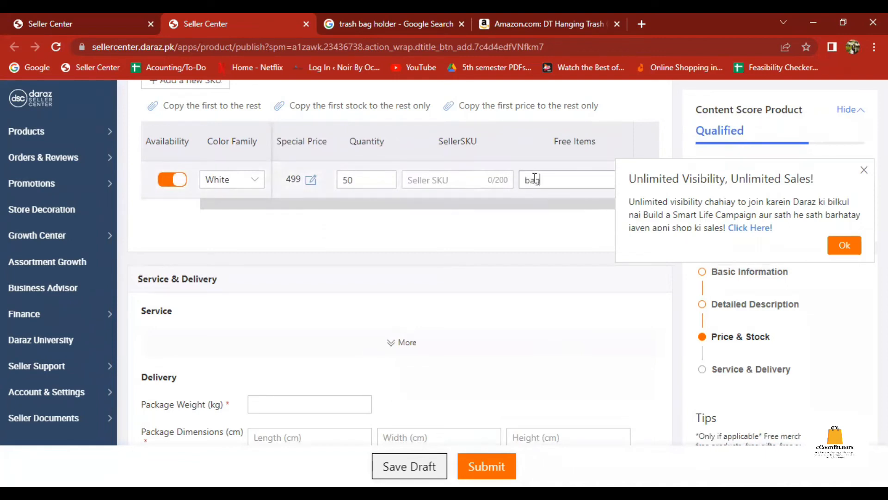
key("BackSpace")
key("BackSpace")
left_click(535, 238)
scroll(535, 238, "down", 4)
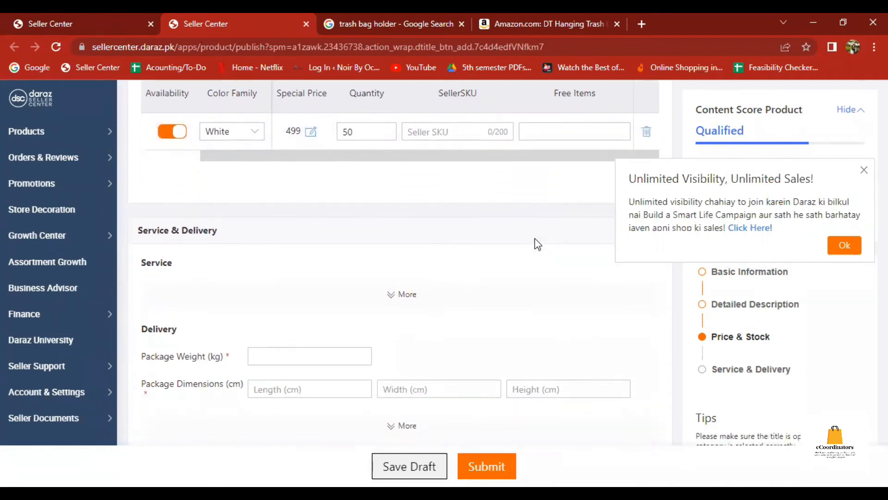
scroll(504, 257, "up", 2)
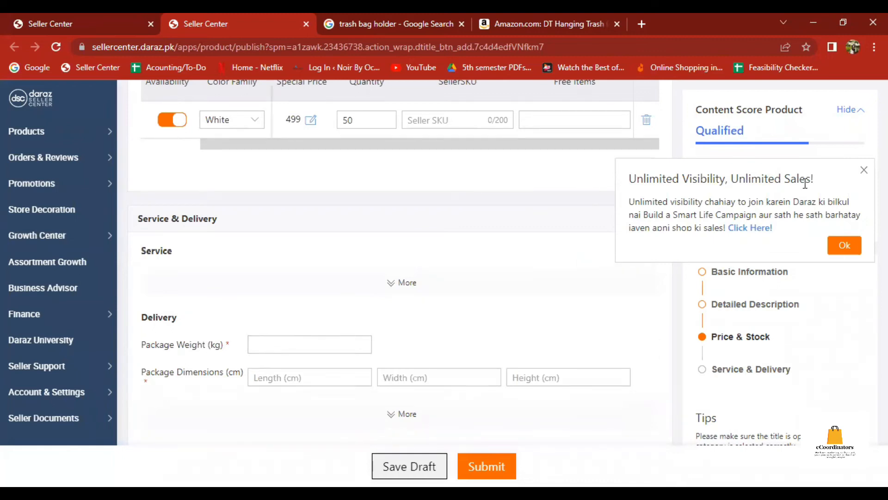
- Dismiss the campaign pop-up and set the package weight to 0.1 kg
left_click(864, 169)
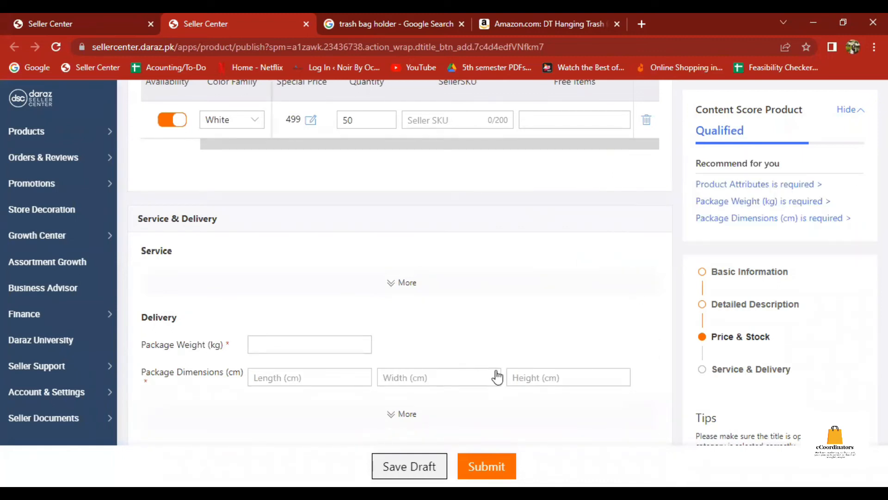
left_click(325, 345)
type("0.")
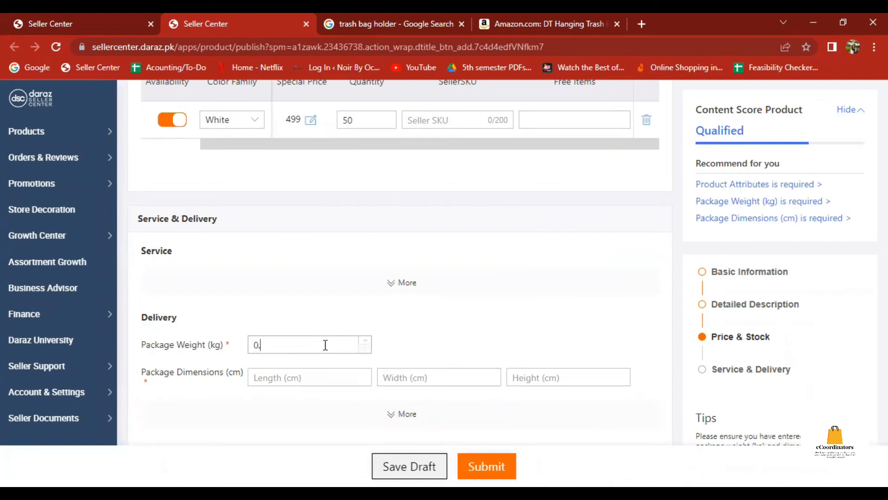
type("5")
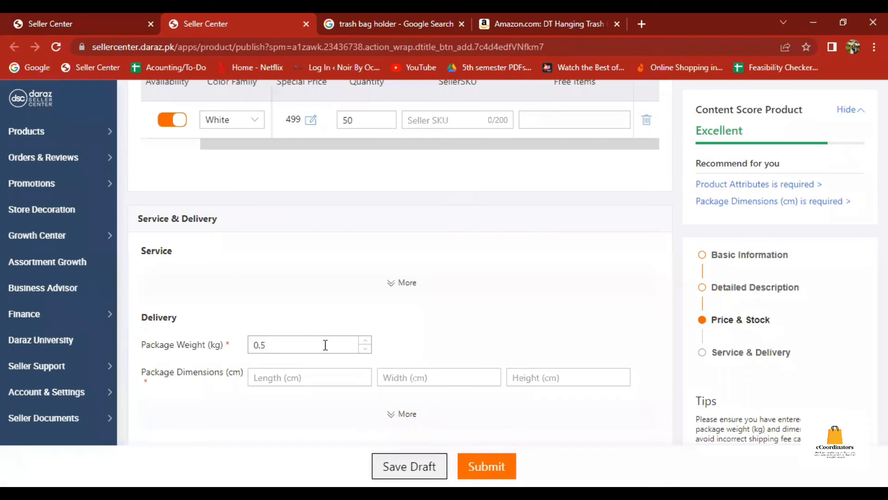
key("BackSpace")
key("BackSpace")
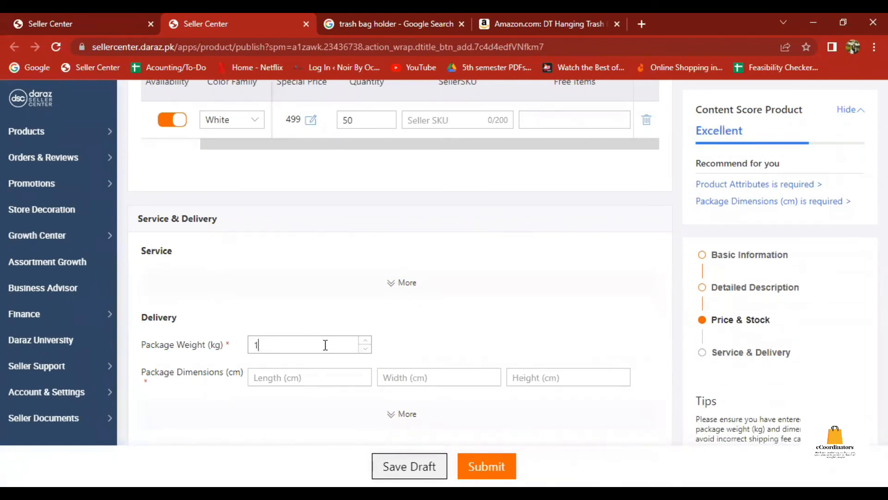
key("BackSpace")
type("0.1")
left_click(333, 397)
scroll(332, 397, "down", 2)
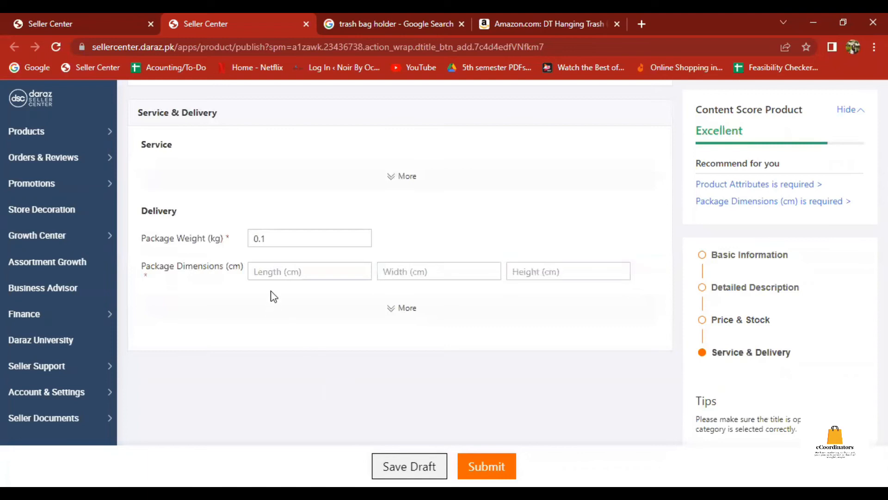
left_click(276, 235)
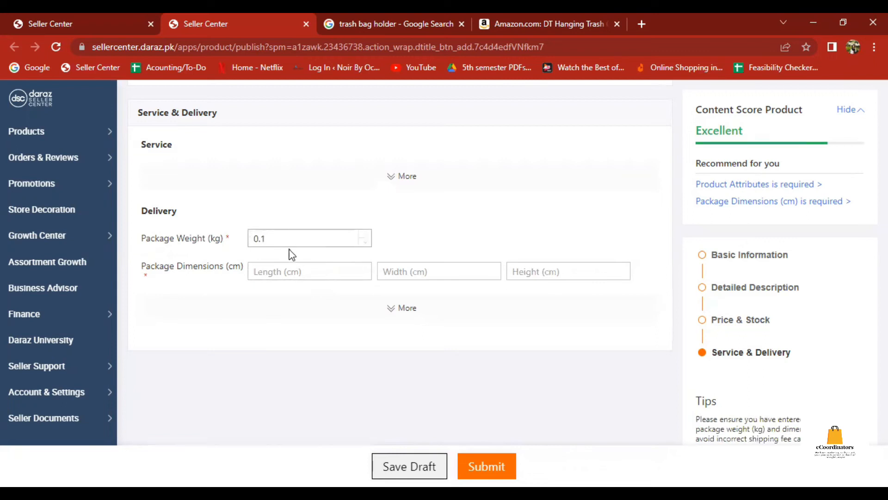
- Set the package dimensions to 15 × 6 × 4 cm, dismiss the pop-up and expand the additional delivery options
left_click(290, 271)
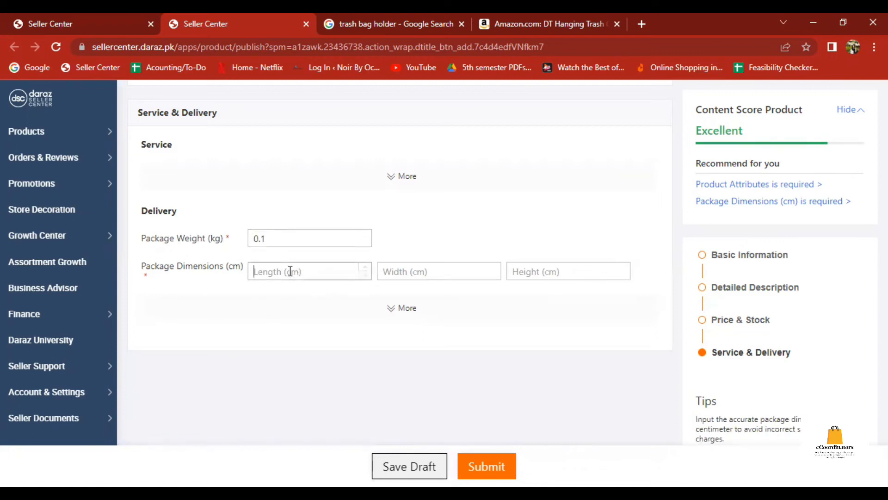
type("15")
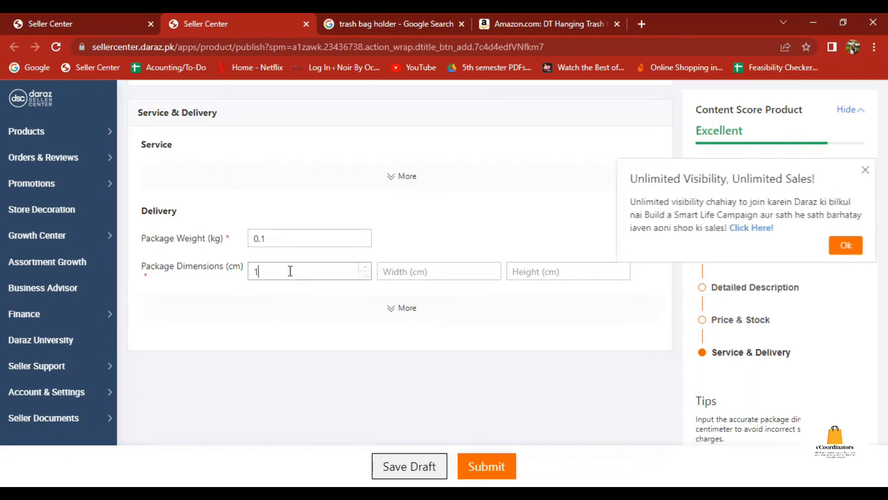
left_click(452, 268)
type("6")
left_click(521, 271)
type("4")
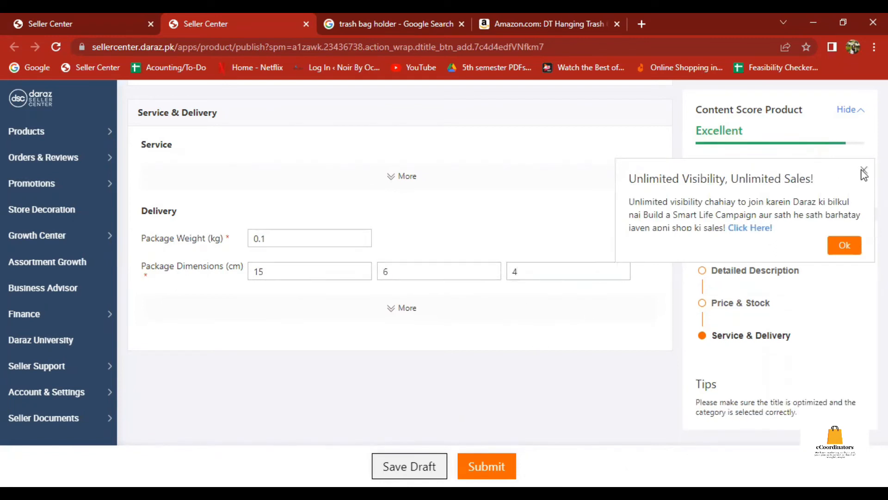
left_click(864, 170)
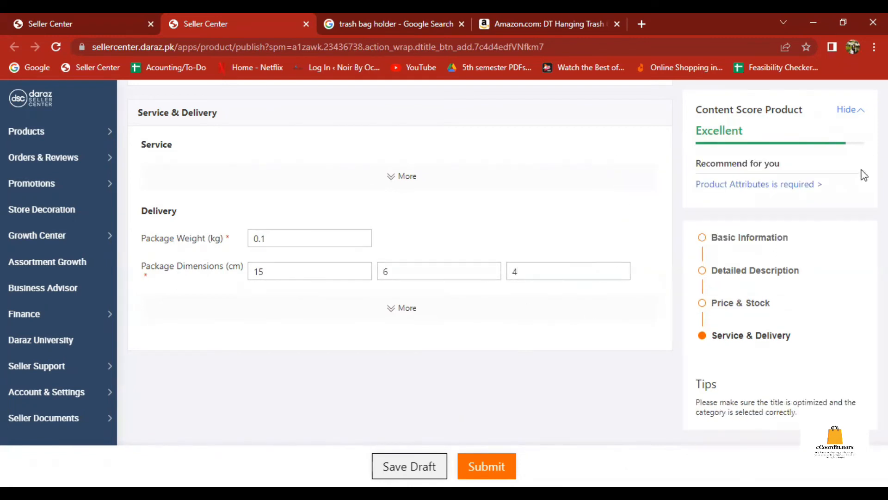
left_click(509, 307)
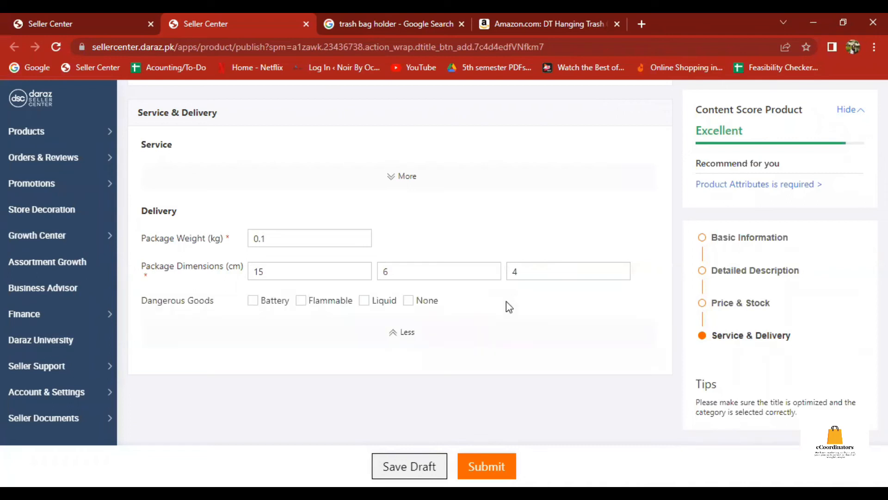
- Fill in the required Capacity (Litres) product attribute with 1 to 10 LTR
scroll(509, 307, "up", 3)
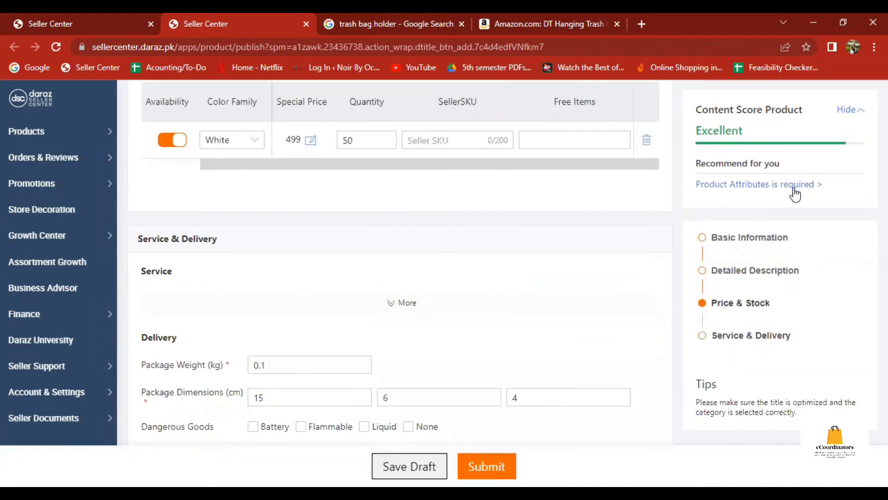
left_click(795, 185)
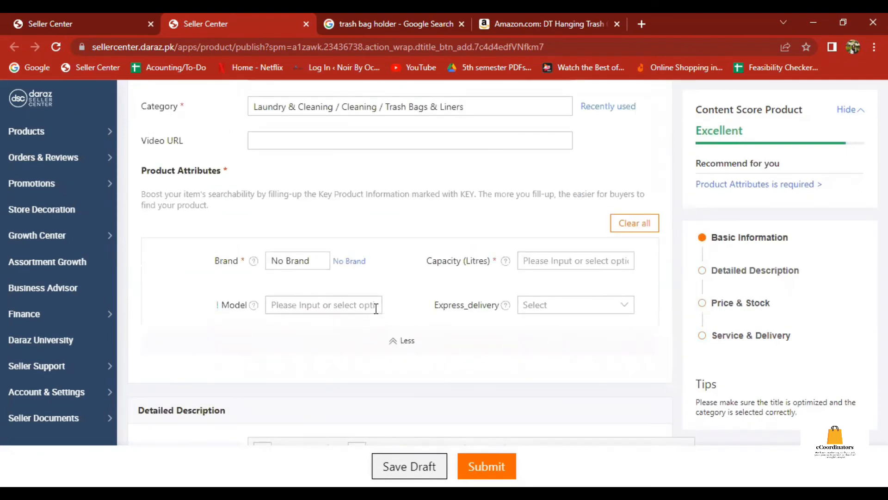
left_click(560, 268)
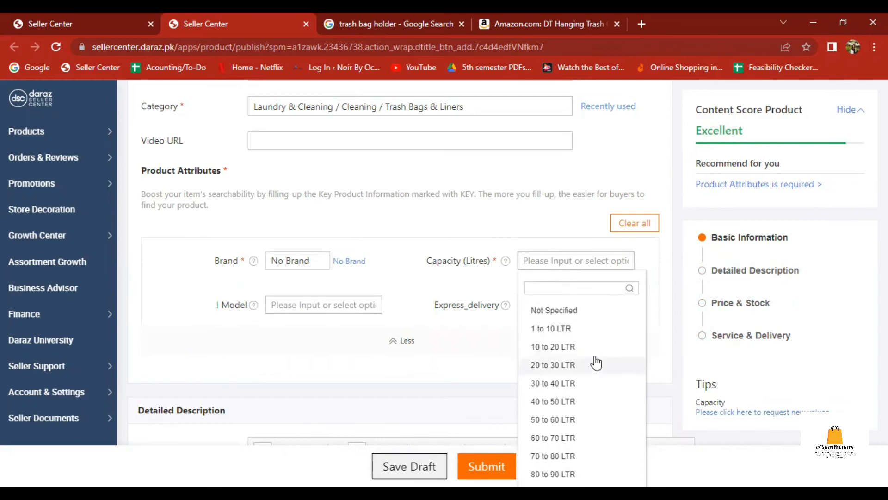
scroll(590, 385, "down", 2)
scroll(582, 417, "up", 2)
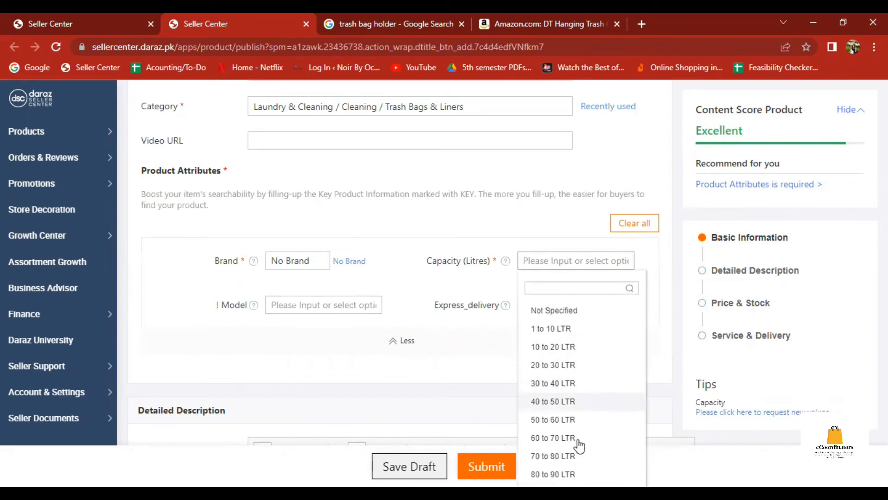
scroll(576, 461, "down", 2)
scroll(576, 461, "up", 2)
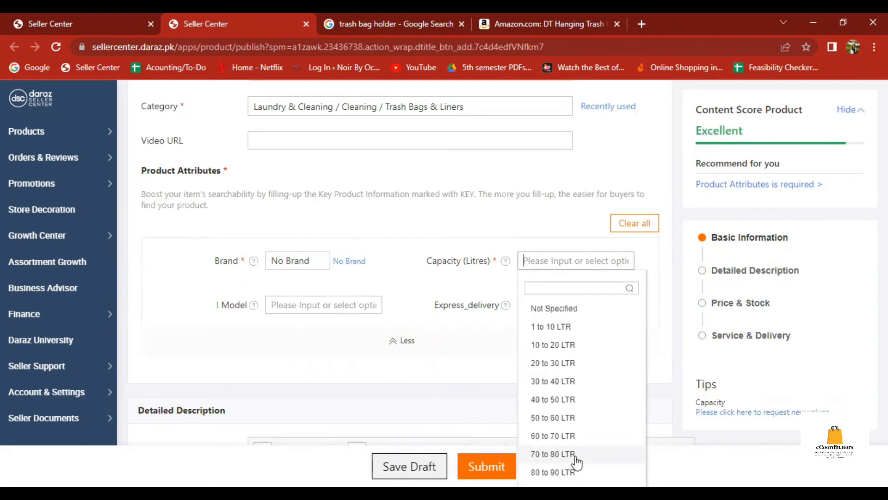
left_click(571, 330)
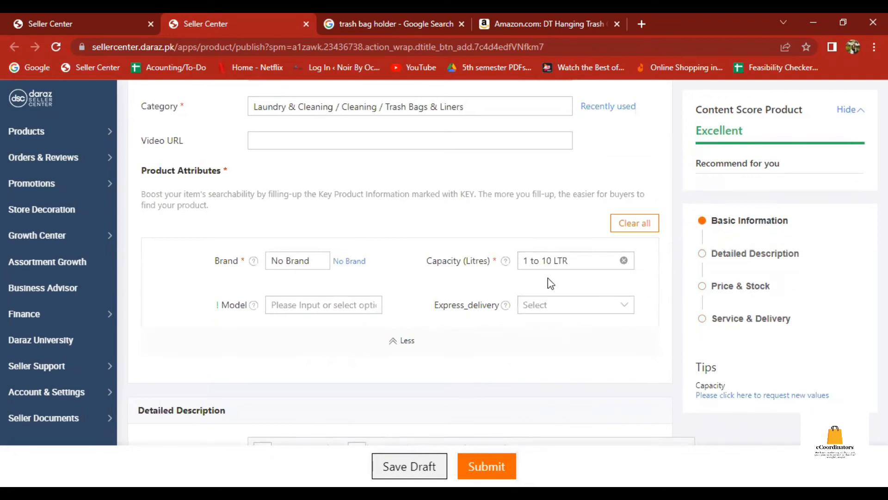
- Try to submit the listing, and upload a third image for the White color variant
scroll(567, 292, "down", 20)
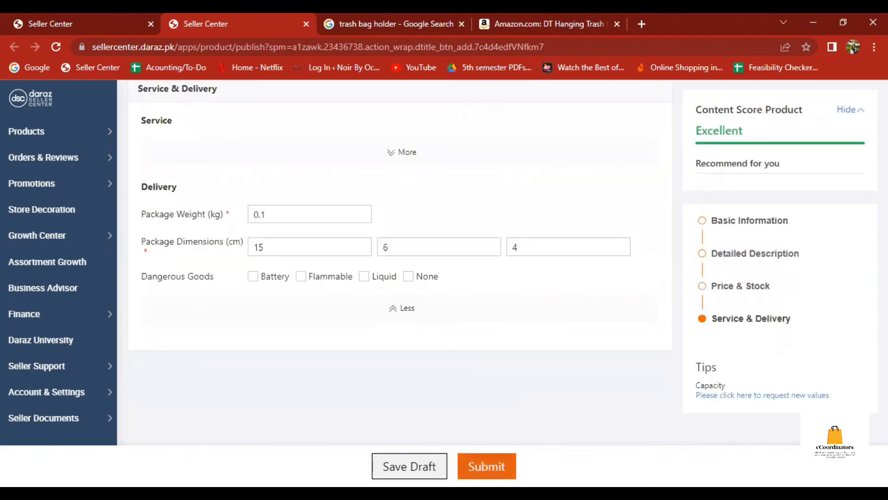
left_click(487, 466)
scroll(400, 263, "up", 9)
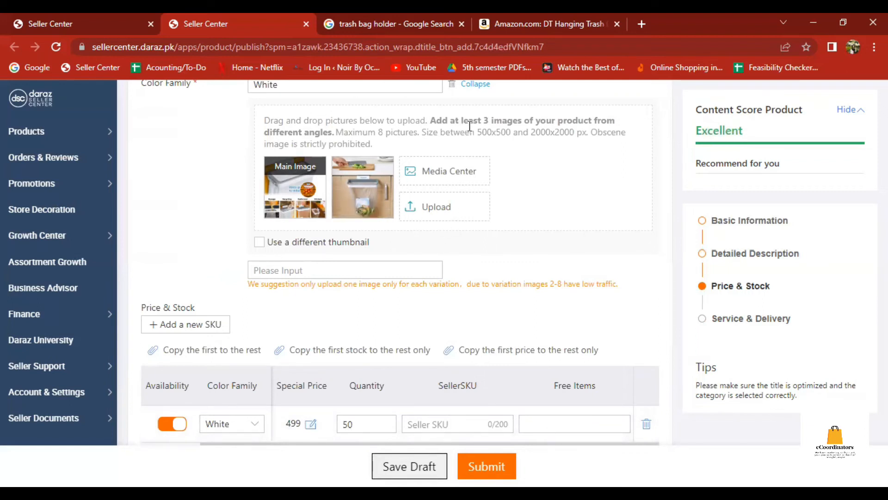
left_click(457, 204)
left_click(142, 134)
left_click(333, 304)
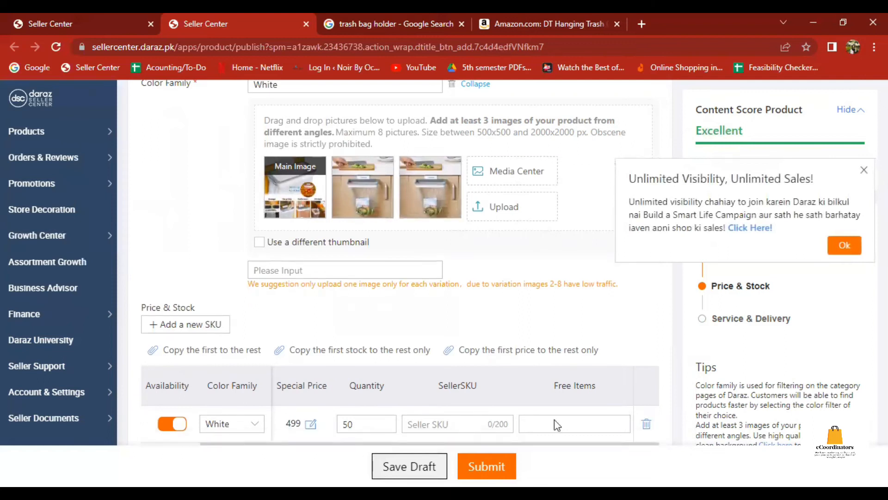
- View the Pending QC products in Product Management and dismiss the campaign pop-up
scroll(494, 220, "up", 10)
scroll(492, 222, "down", 12)
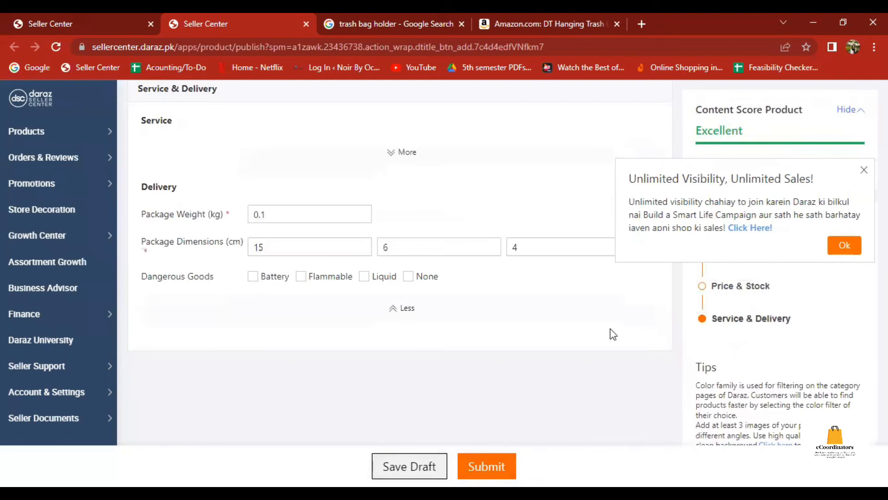
left_click(29, 13)
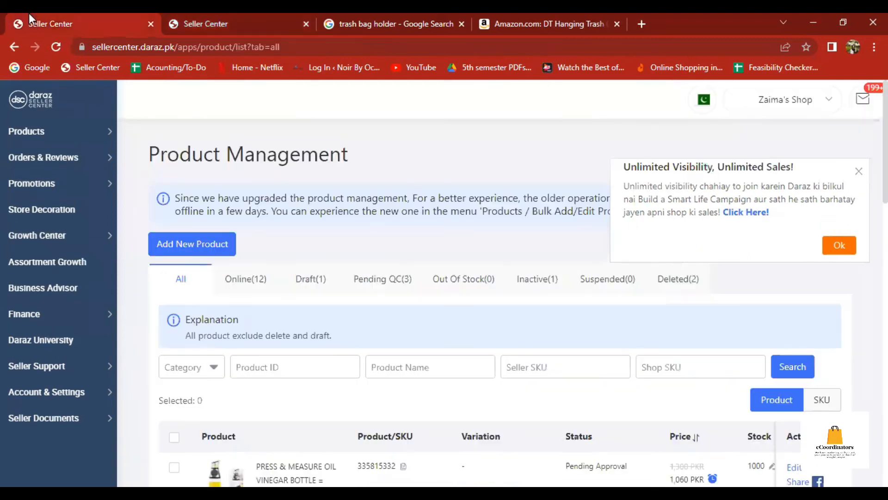
left_click(391, 282)
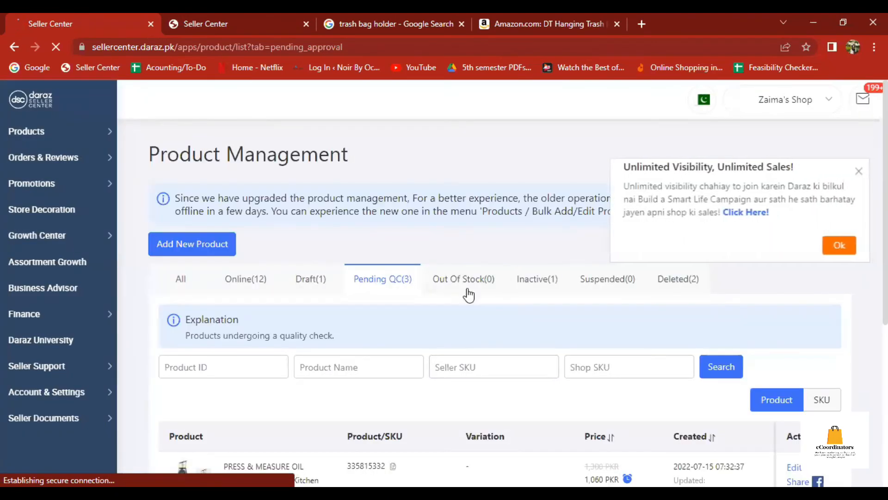
scroll(410, 366, "down", 1)
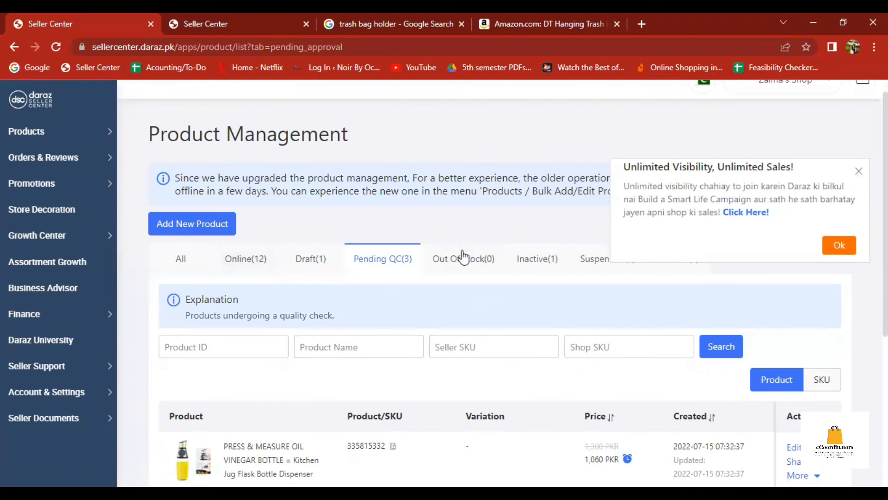
scroll(396, 341, "up", 1)
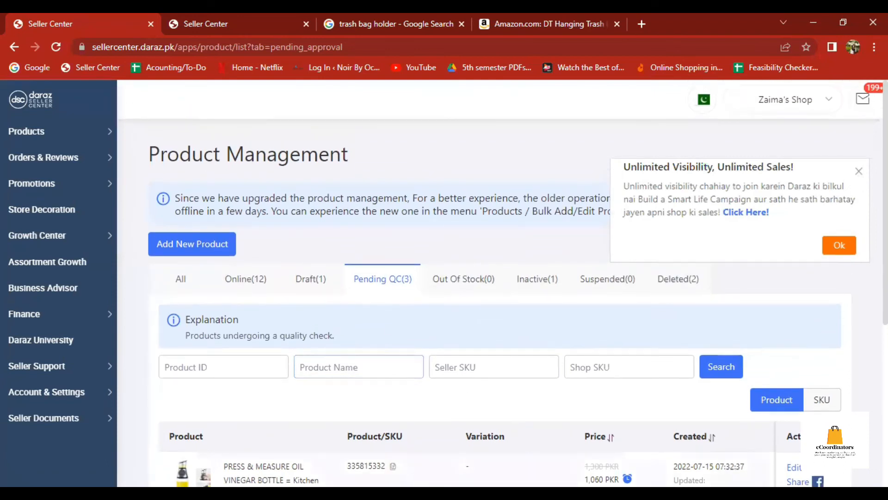
left_click(859, 172)
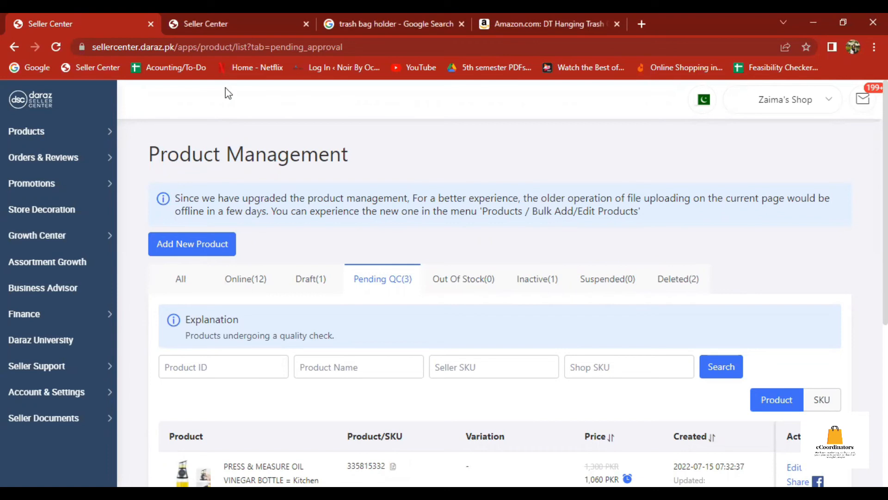
- Return to the trash bag holder listing form and review the White SKU's price in Price & Stock
left_click(225, 24)
scroll(397, 339, "up", 3)
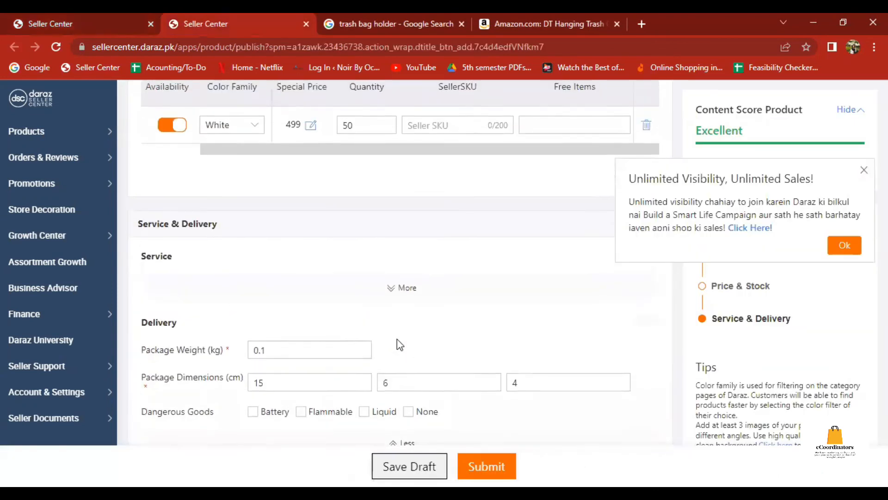
scroll(397, 344, "up", 6)
scroll(397, 339, "up", 1)
scroll(397, 339, "down", 7)
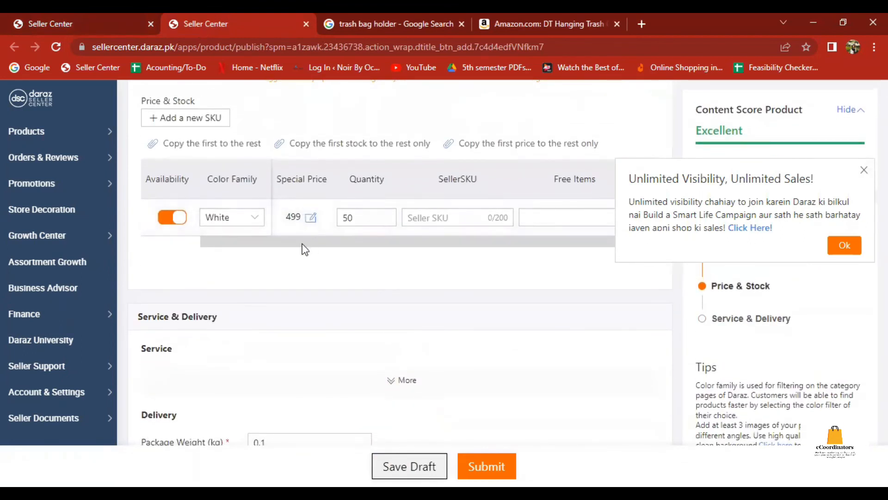
left_click_drag(302, 243, 209, 235)
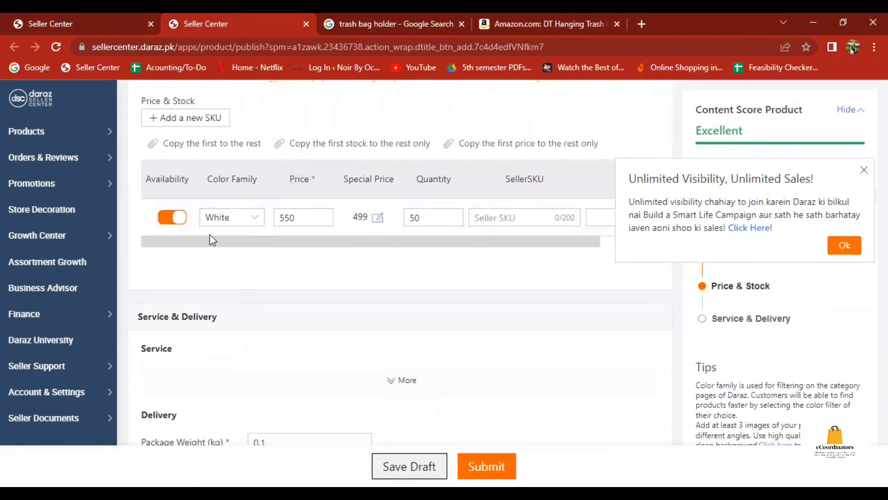
left_click(294, 217)
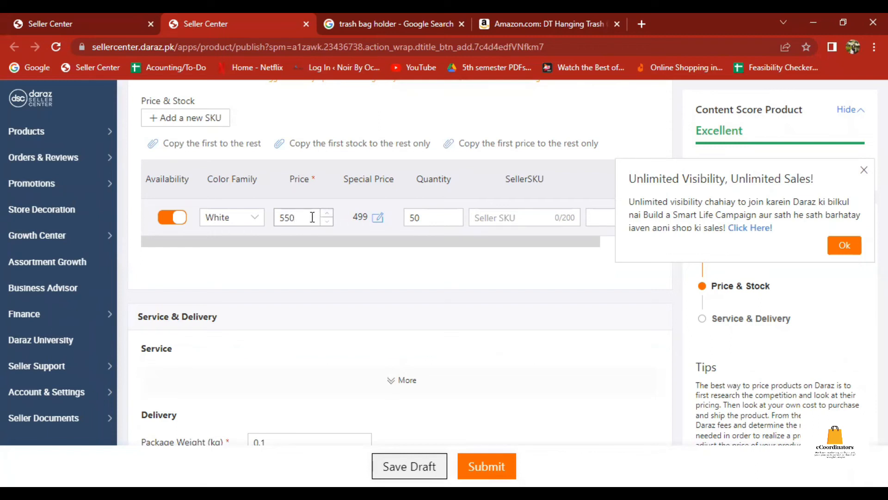
- Check the White SKU's regular price in the Price & Stock table and dismiss the campaign pop-up
left_click_drag(290, 178, 308, 179)
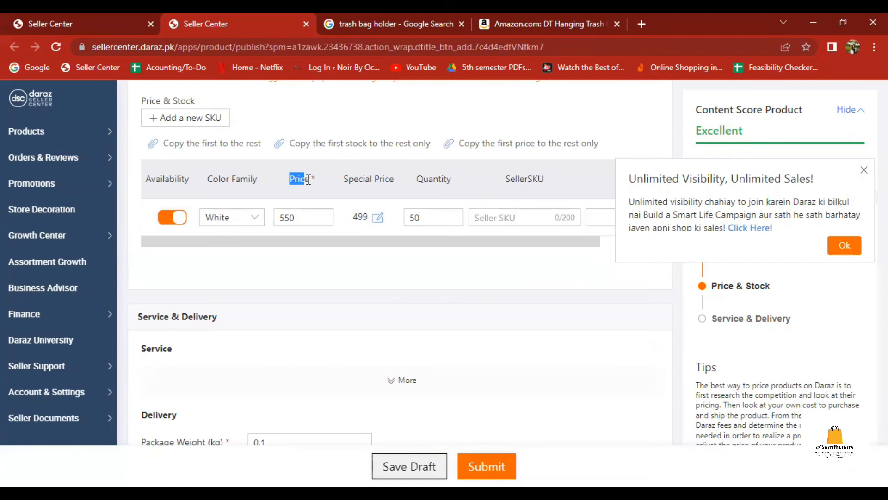
double_click(296, 219)
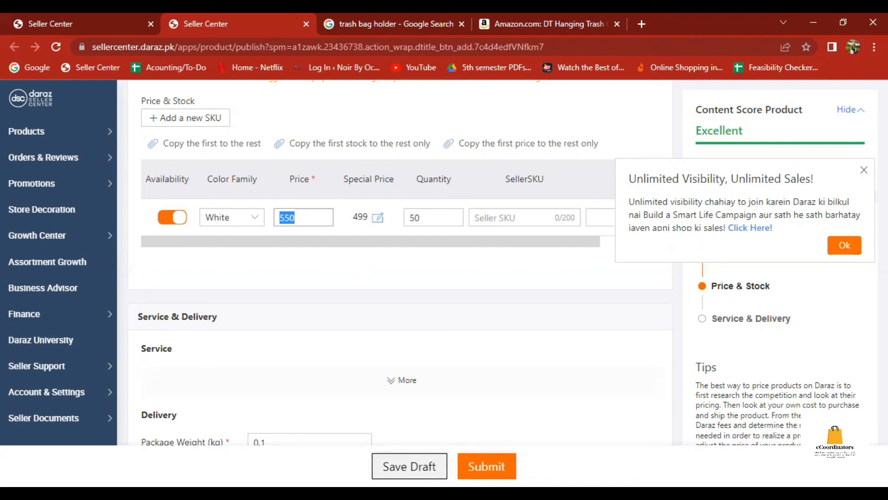
left_click(863, 170)
- Review the full product name of the listing in Basic Information
scroll(558, 289, "up", 15)
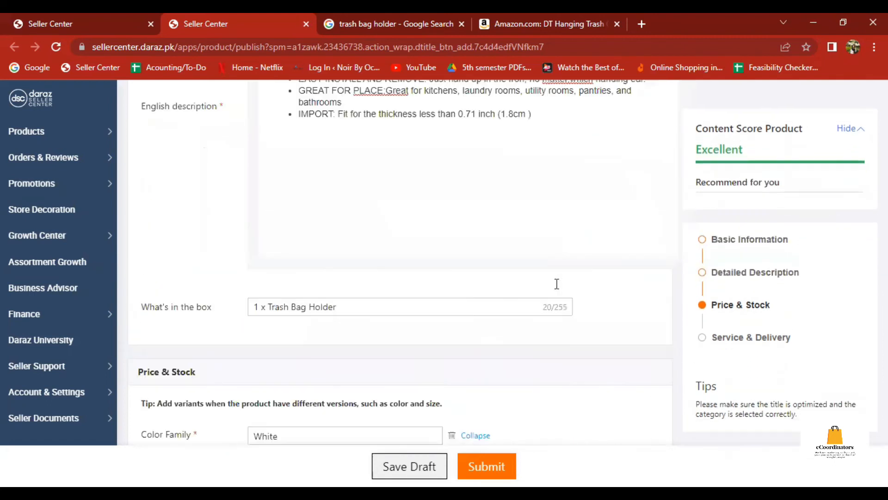
scroll(557, 290, "up", 5)
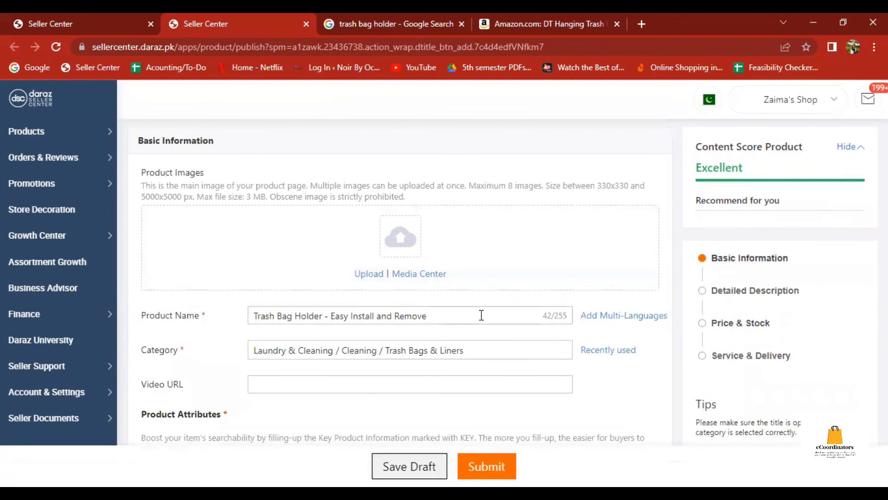
left_click(482, 315)
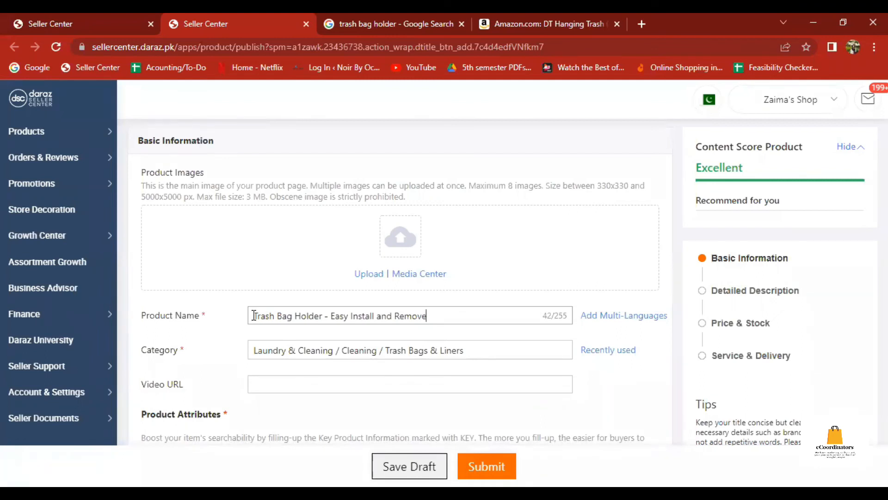
left_click_drag(254, 316, 435, 307)
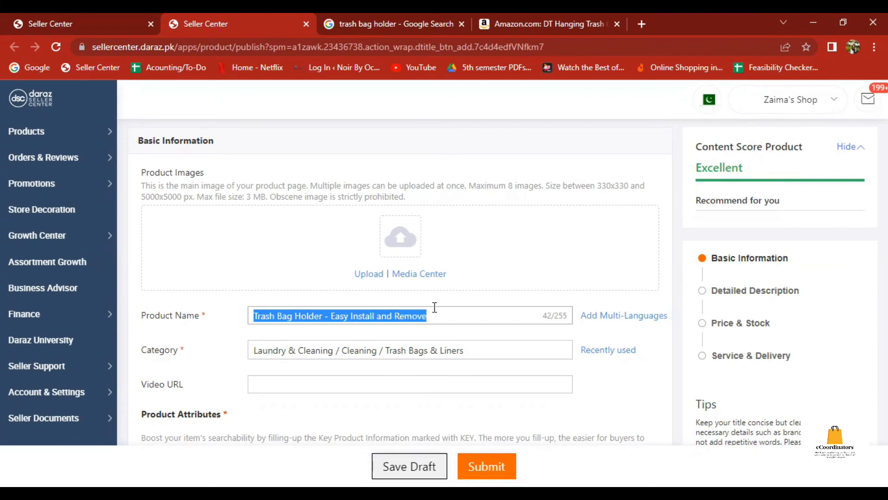
- Examine the Short Description and Long Description (Lorikeet) fields in Detailed Description
scroll(435, 308, "down", 8)
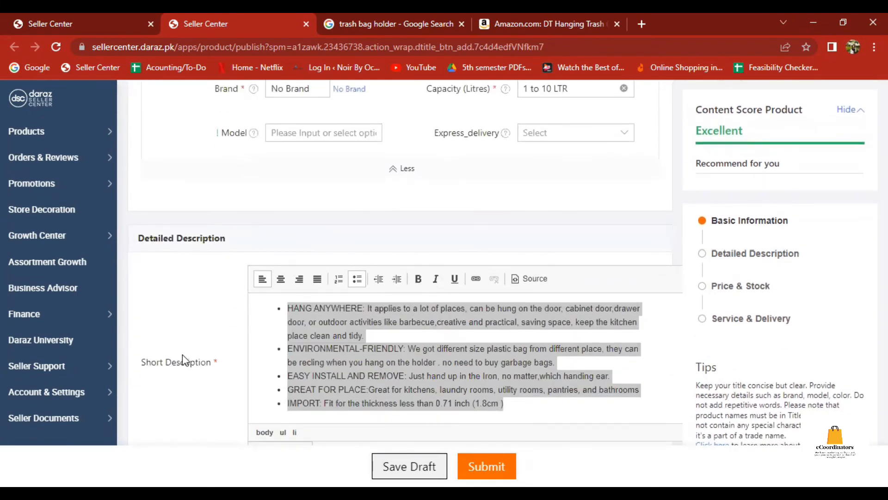
triple_click(185, 360)
scroll(185, 364, "down", 3)
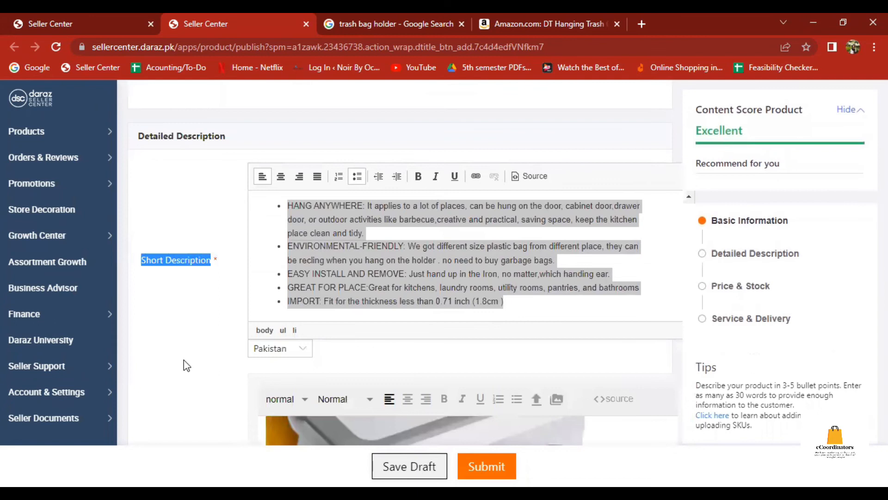
scroll(193, 212, "down", 7)
double_click(189, 216)
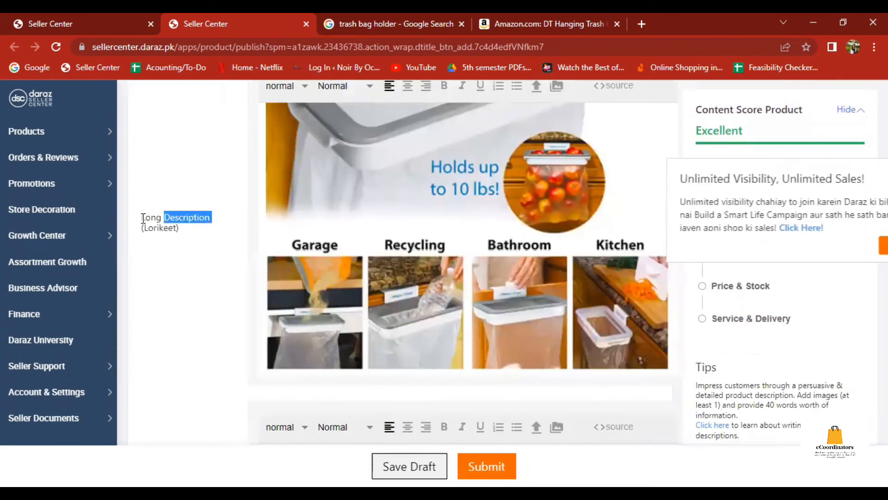
- Review the listing from Basic Information through the English description, including the long description's text and product image
scroll(192, 284, "up", 15)
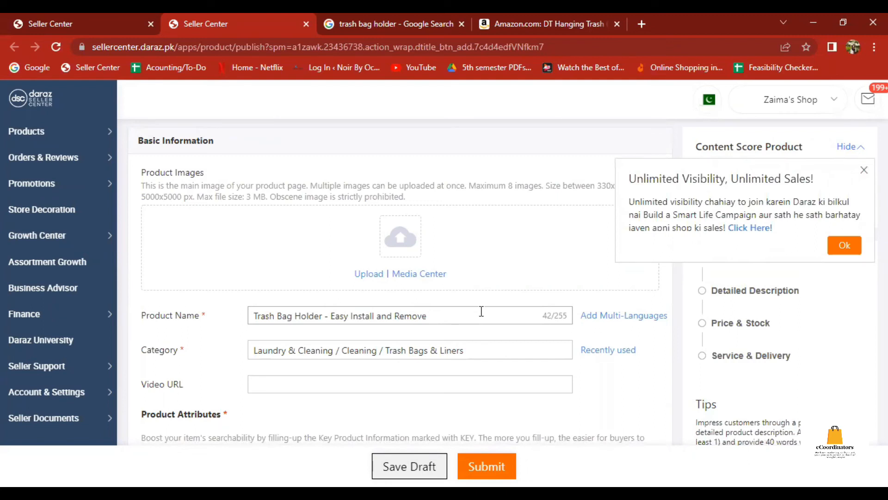
scroll(481, 311, "down", 5)
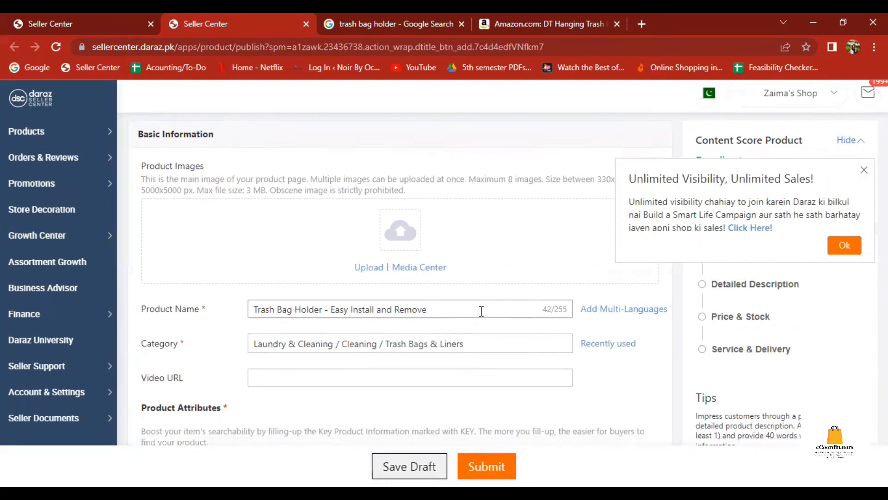
scroll(481, 312, "down", 5)
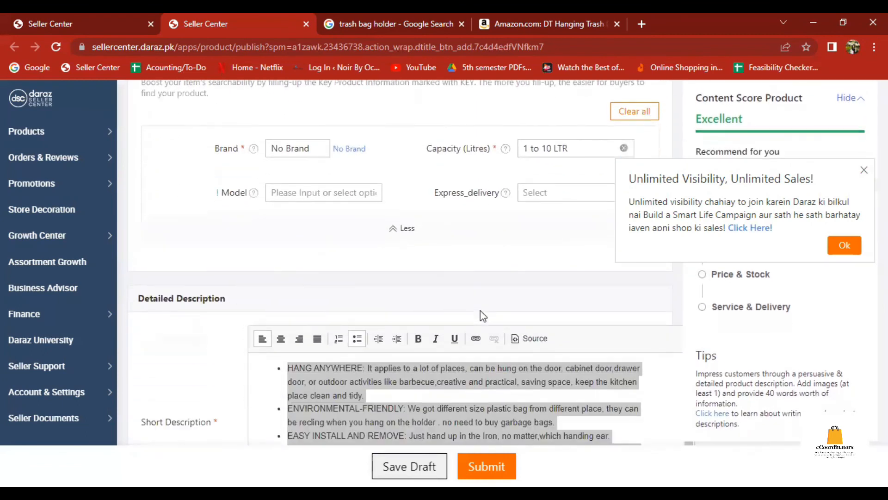
scroll(323, 297, "down", 5)
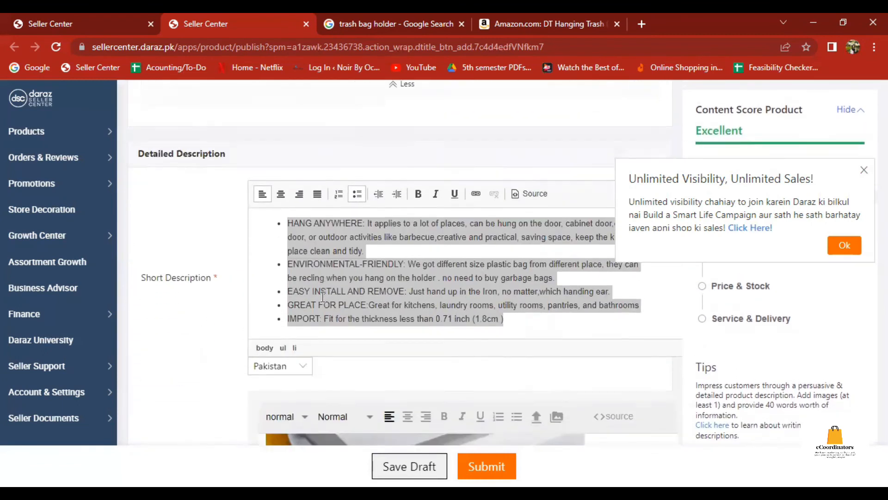
scroll(322, 297, "down", 2)
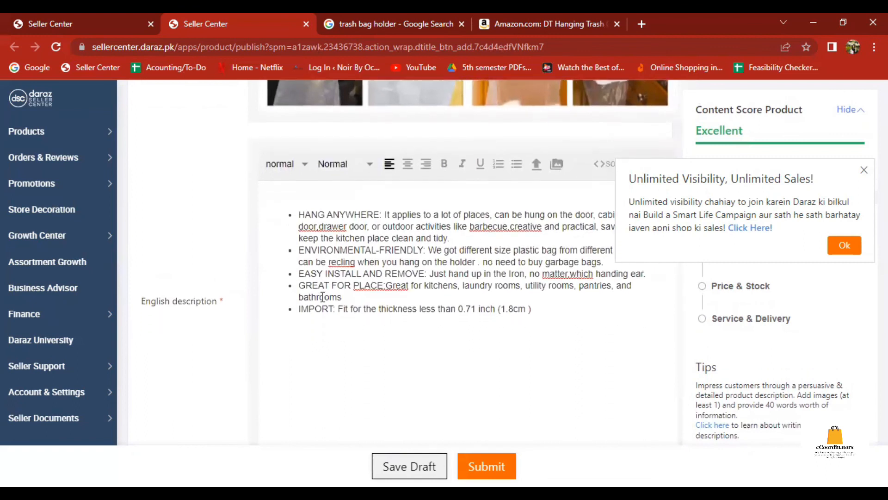
scroll(323, 296, "up", 7)
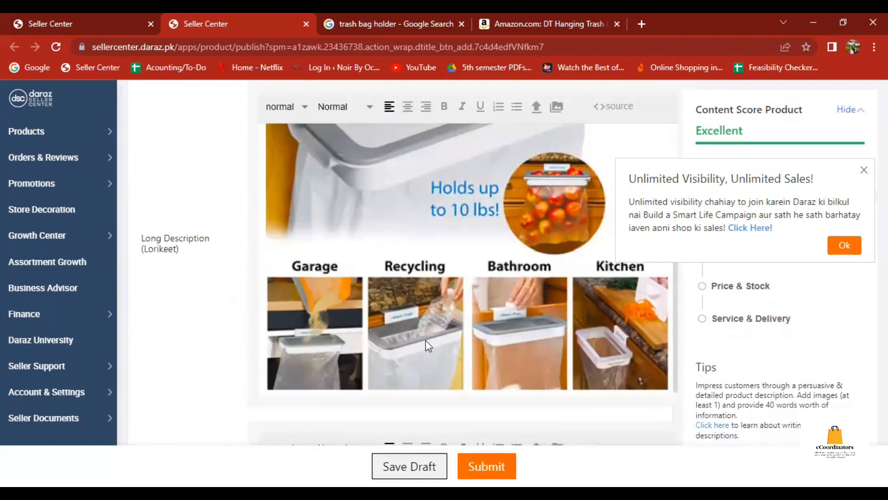
scroll(426, 340, "up", 4)
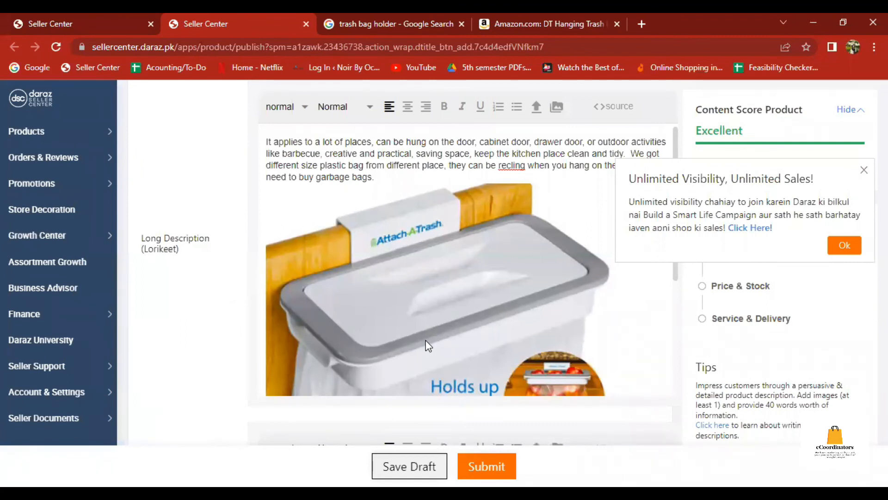
scroll(795, 356, "up", 10)
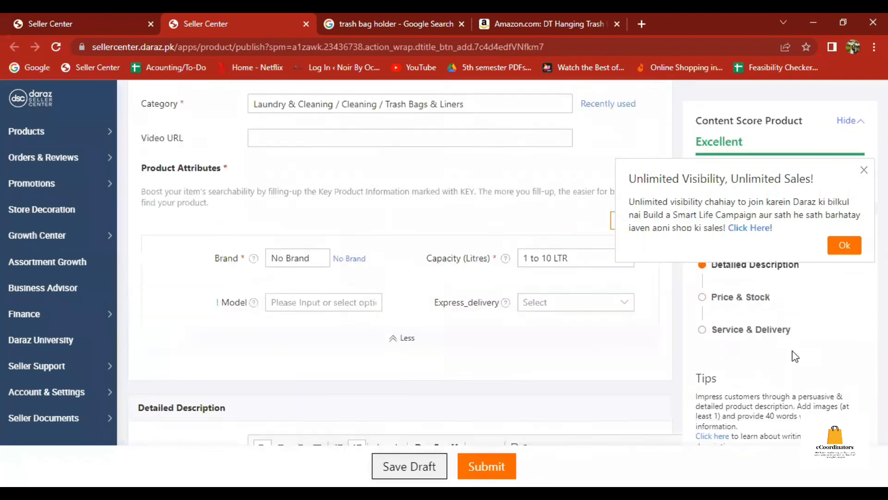
- Recheck the product name's wording, looking at the item keyword and the feature phrase after the dash
scroll(795, 356, "up", 5)
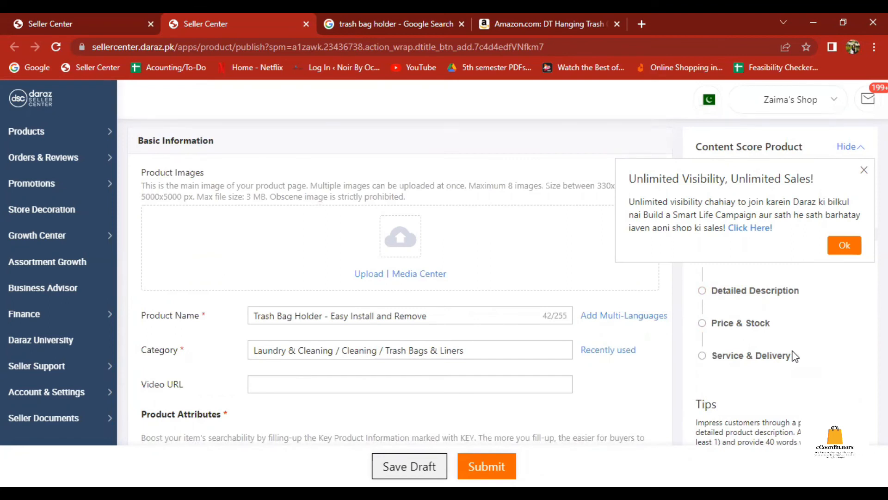
scroll(478, 405, "down", 1)
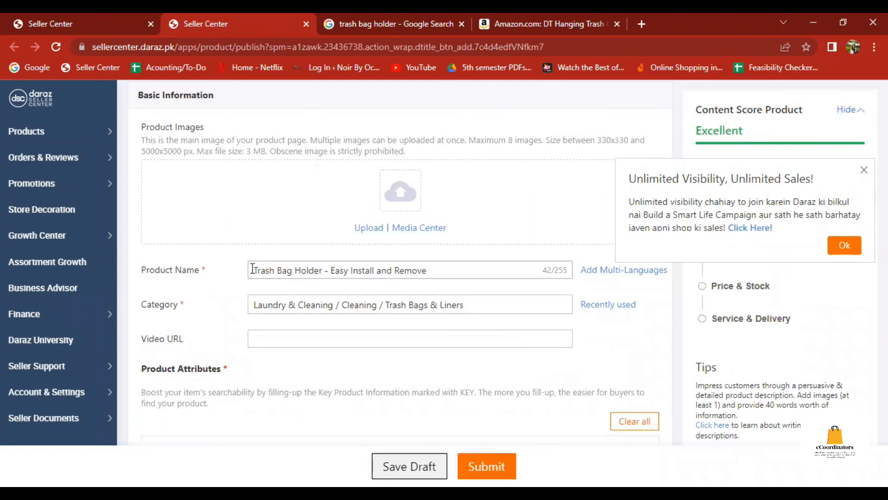
left_click(252, 268)
key("ctrl+a")
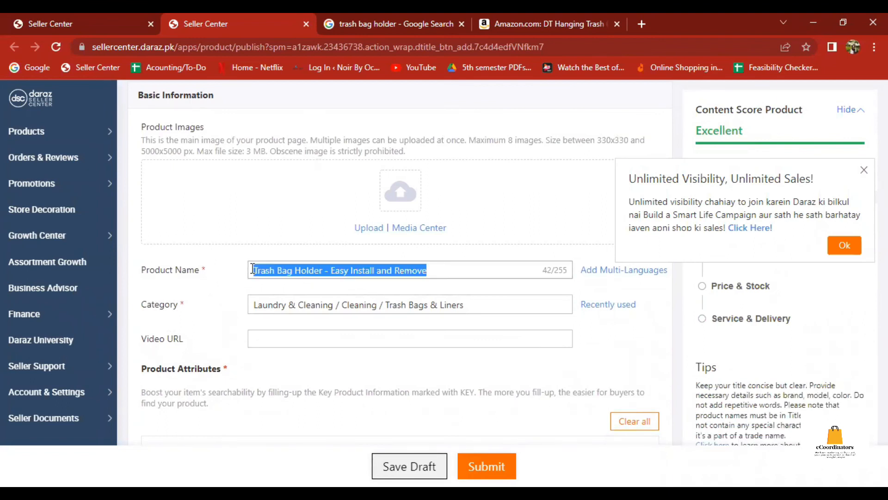
left_click(278, 268)
left_click_drag(332, 268, 416, 273)
left_click(416, 272)
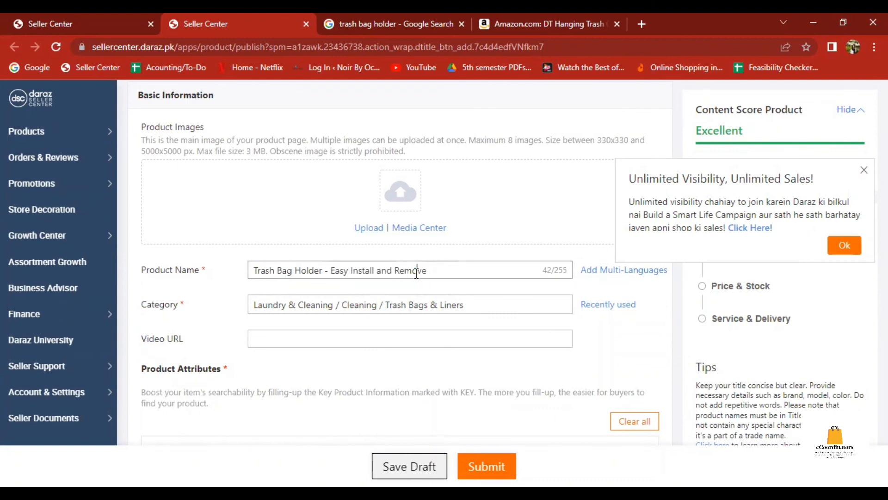
- Examine the Video URL field in Basic Information, and view the Service & Delivery section of the listing form
scroll(435, 378, "down", 5)
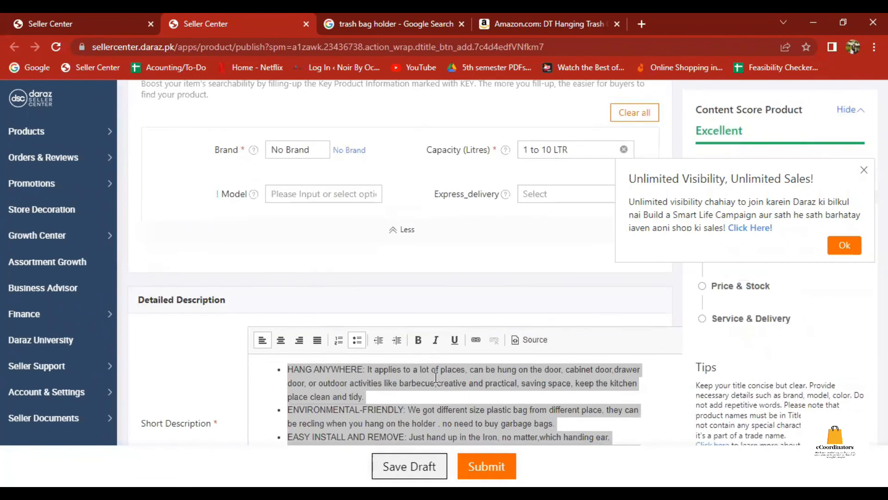
scroll(436, 378, "up", 1)
scroll(435, 376, "up", 8)
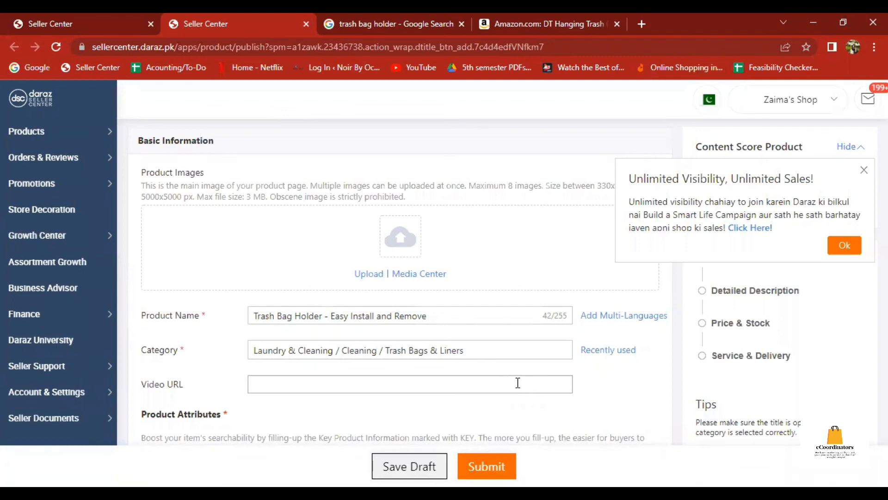
triple_click(142, 384)
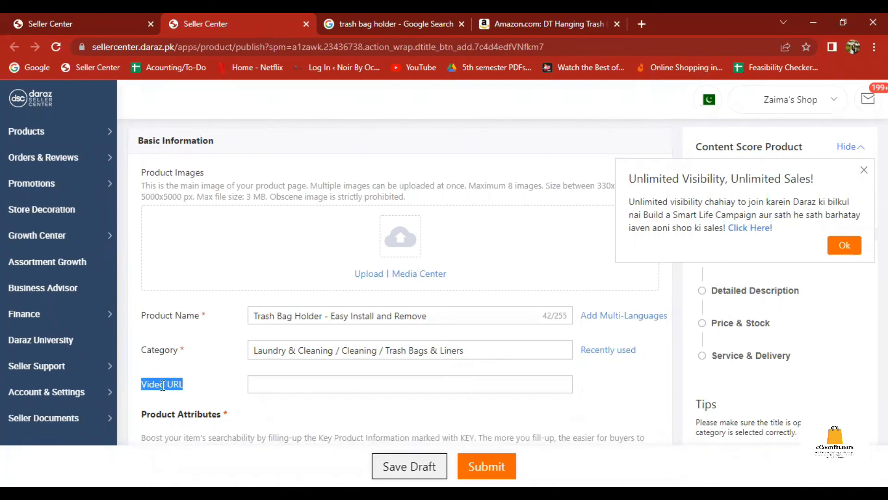
left_click(164, 386)
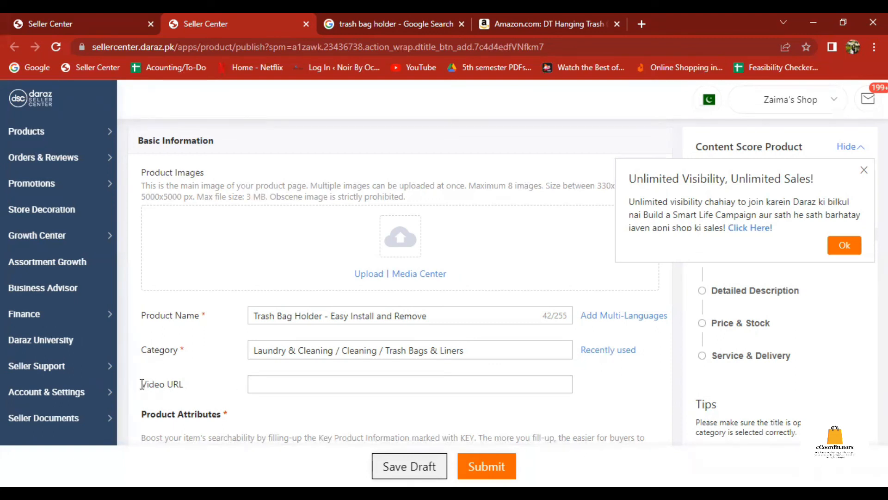
left_click_drag(141, 384, 174, 383)
triple_click(174, 384)
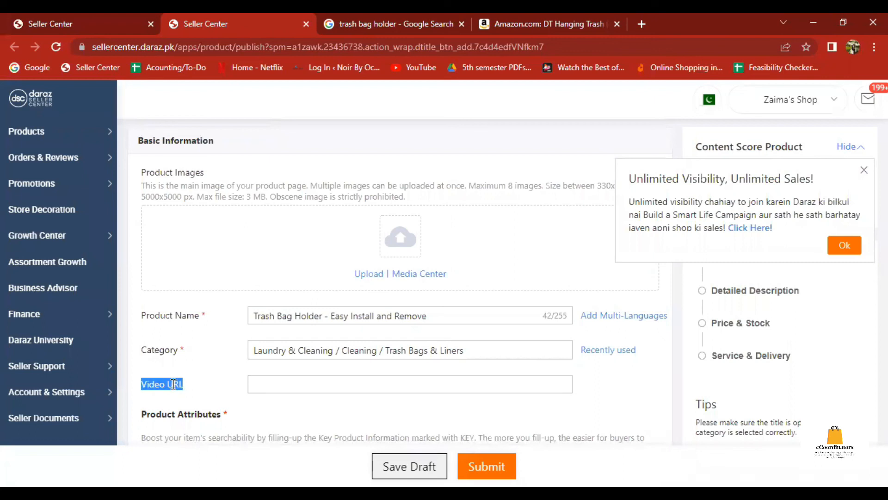
left_click(190, 392)
left_click_drag(142, 384, 184, 385)
left_click(196, 388)
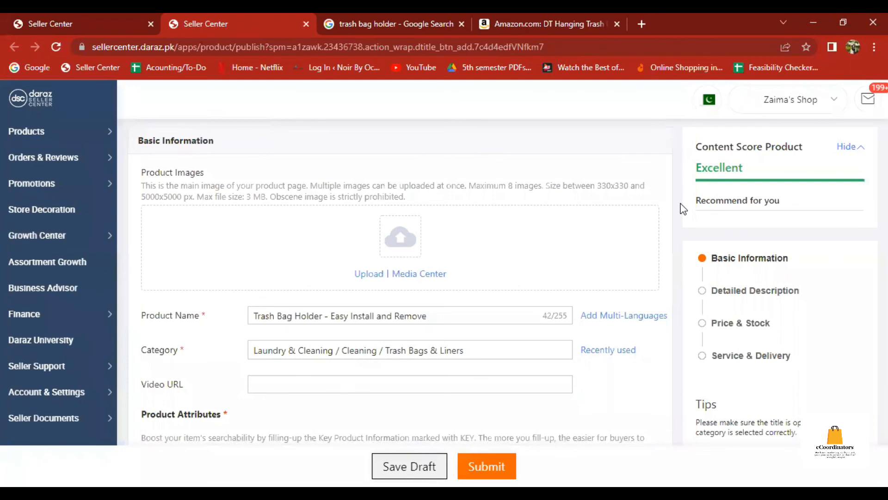
scroll(684, 209, "down", 20)
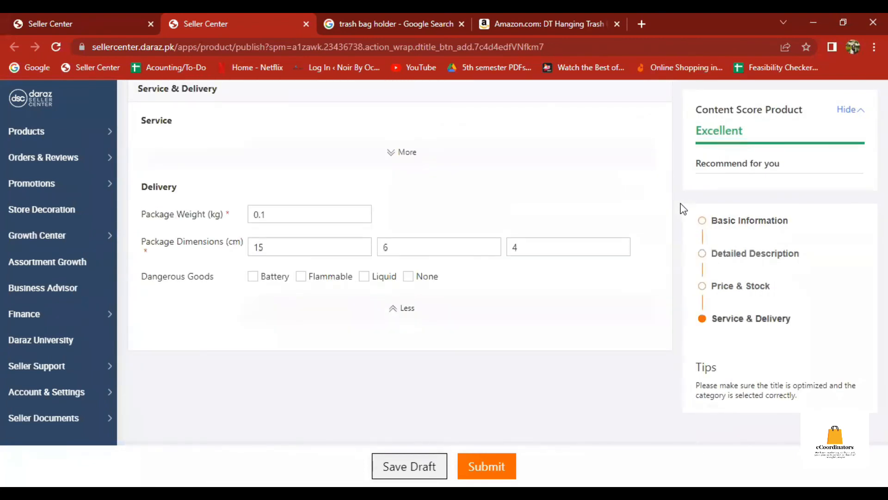